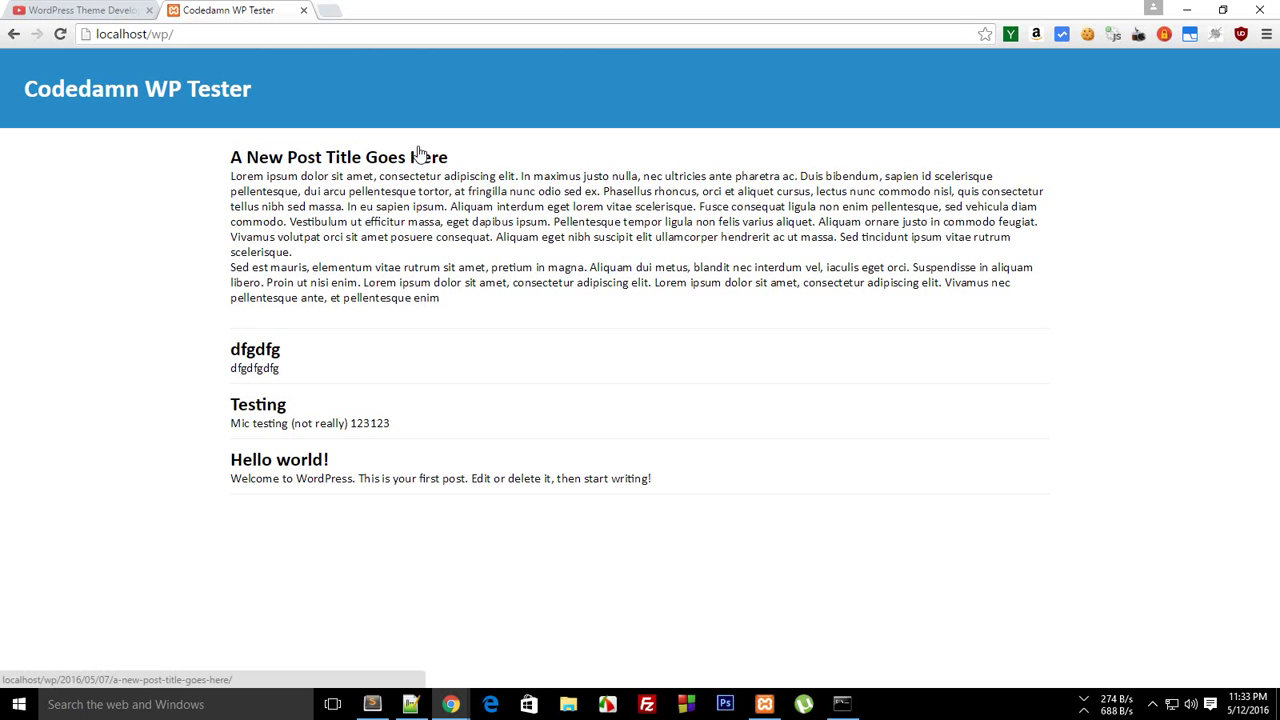
# Enter mycooltheme.com in the Chrome address bar
pyautogui.click(200, 34)
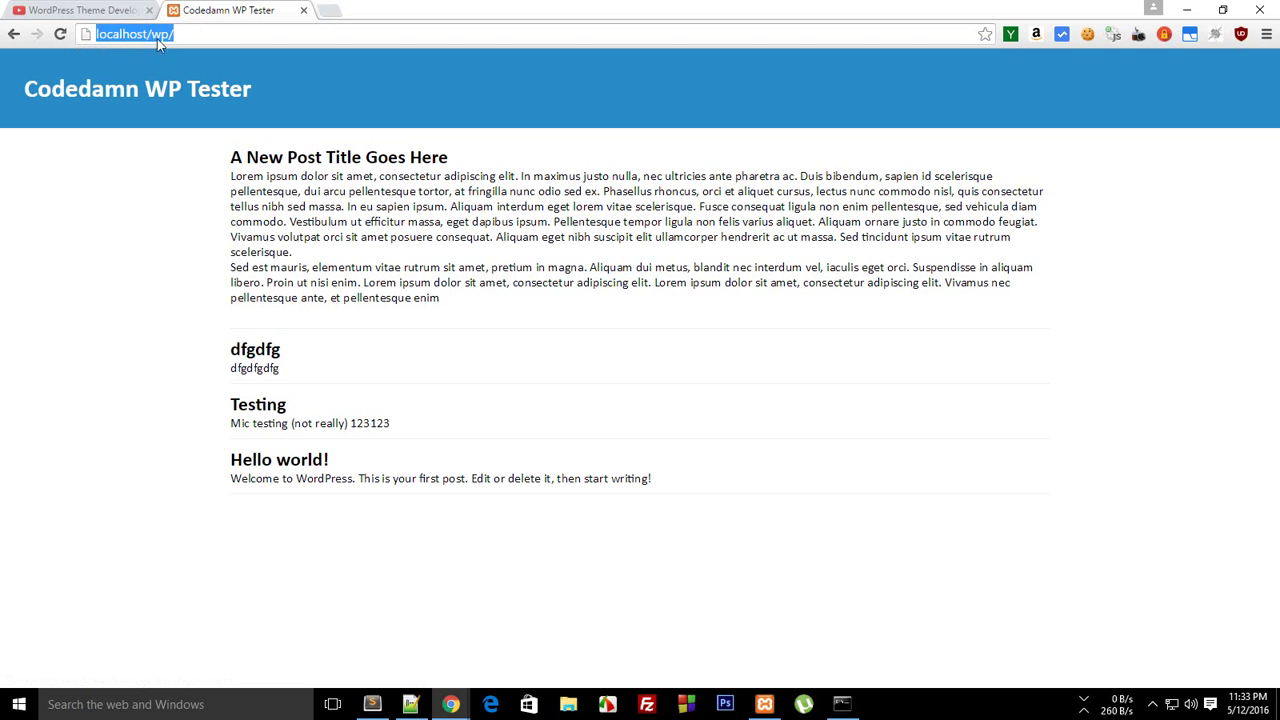
pyautogui.click(340, 237)
pyautogui.click(252, 28)
pyautogui.write('mycoolth')
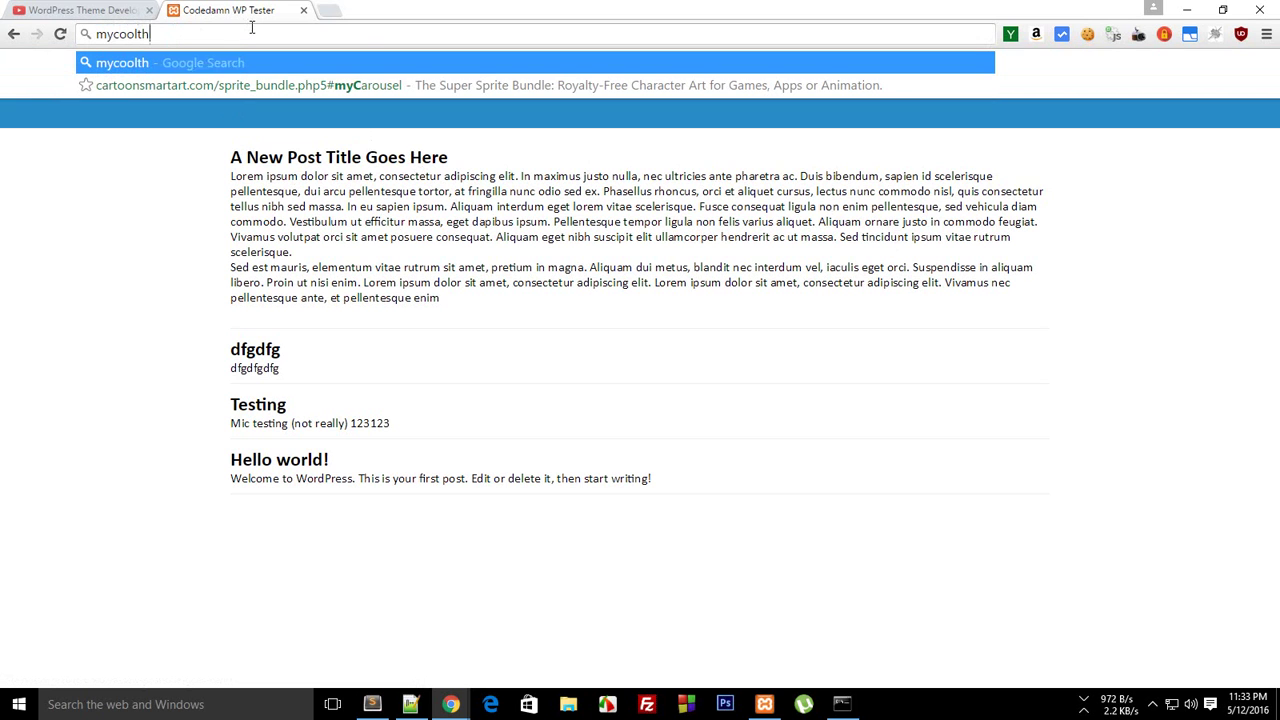
pyautogui.write('eme.com')
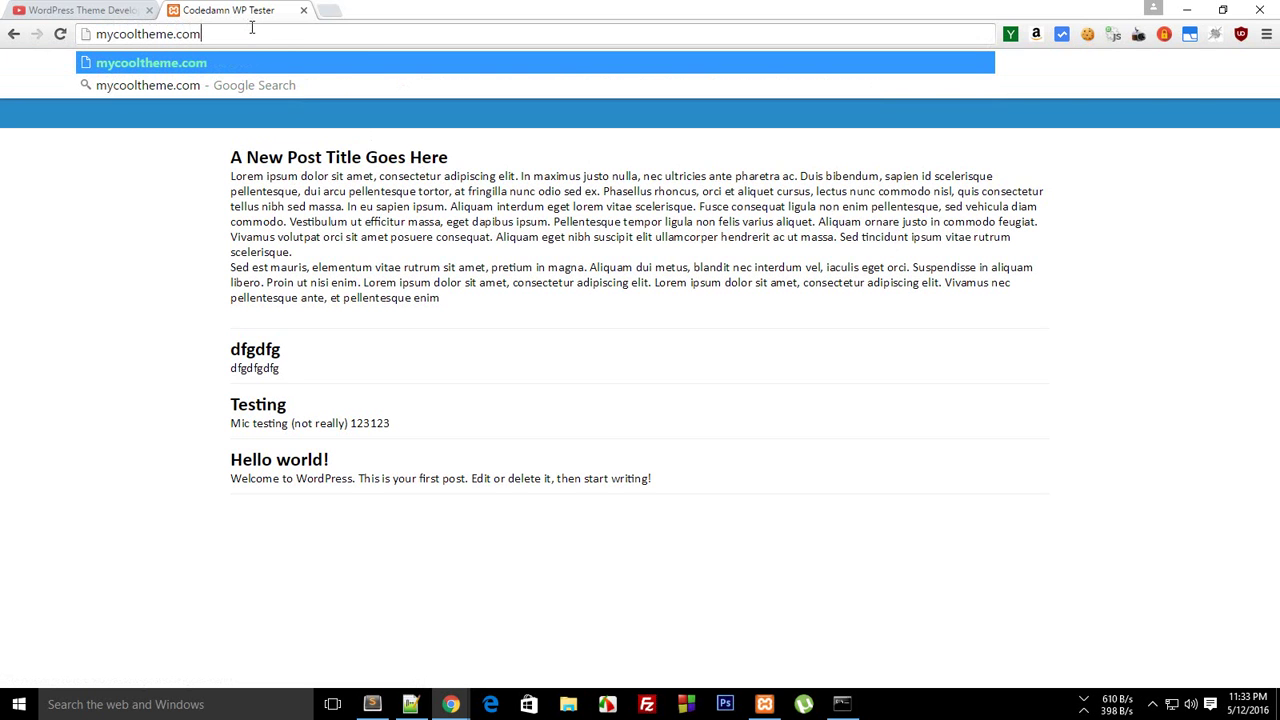
# Open the 'A New Post Title Goes Here' post, return to the list, then switch to Notepad++
pyautogui.click(253, 157)
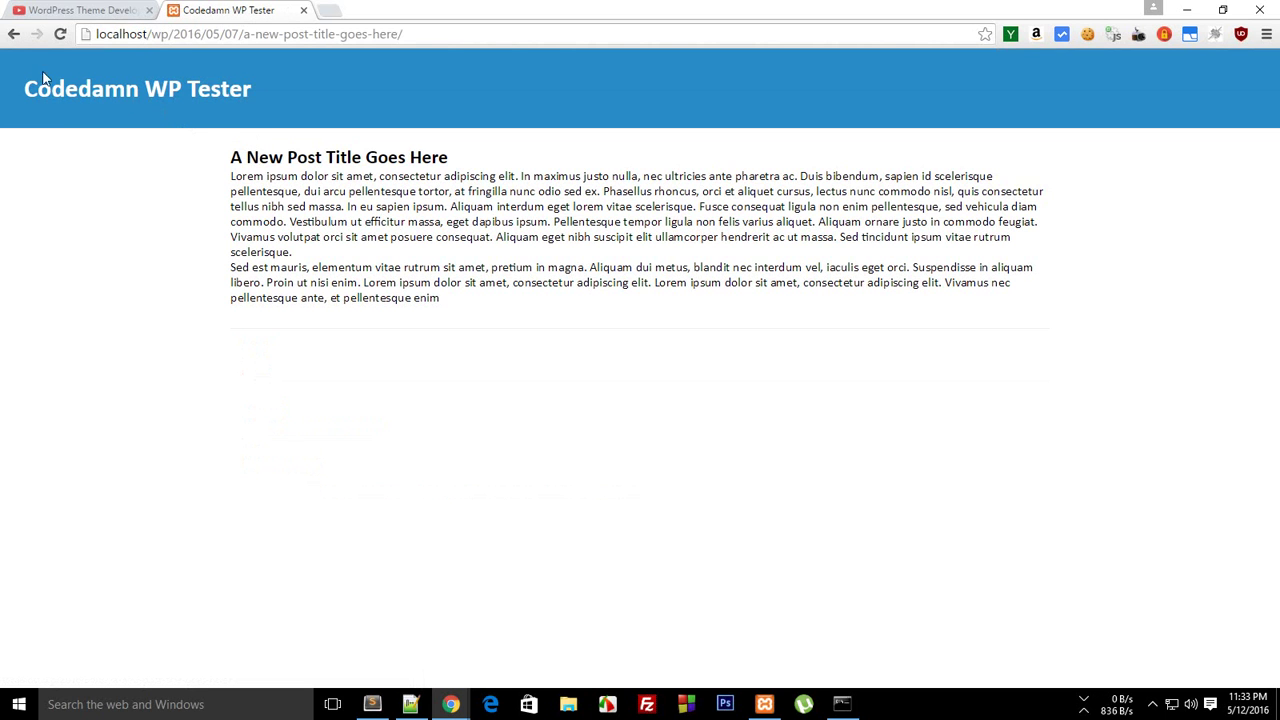
pyautogui.click(8, 37)
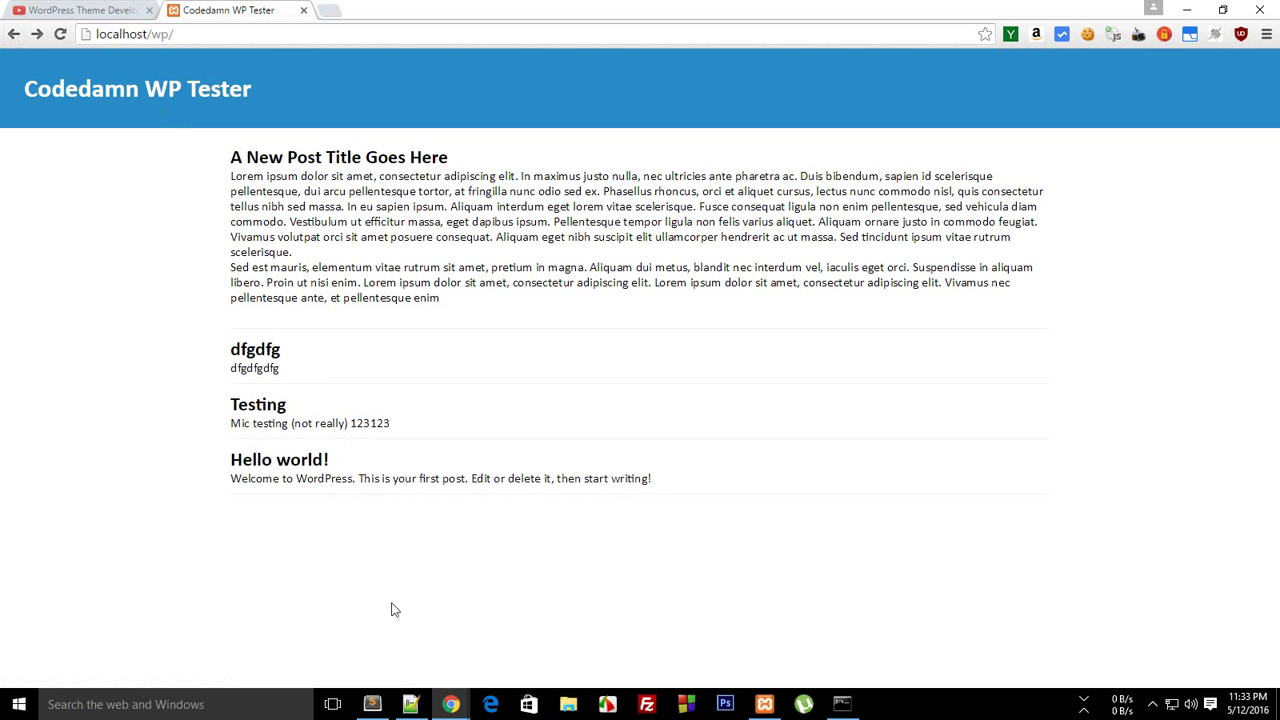
pyautogui.click(410, 704)
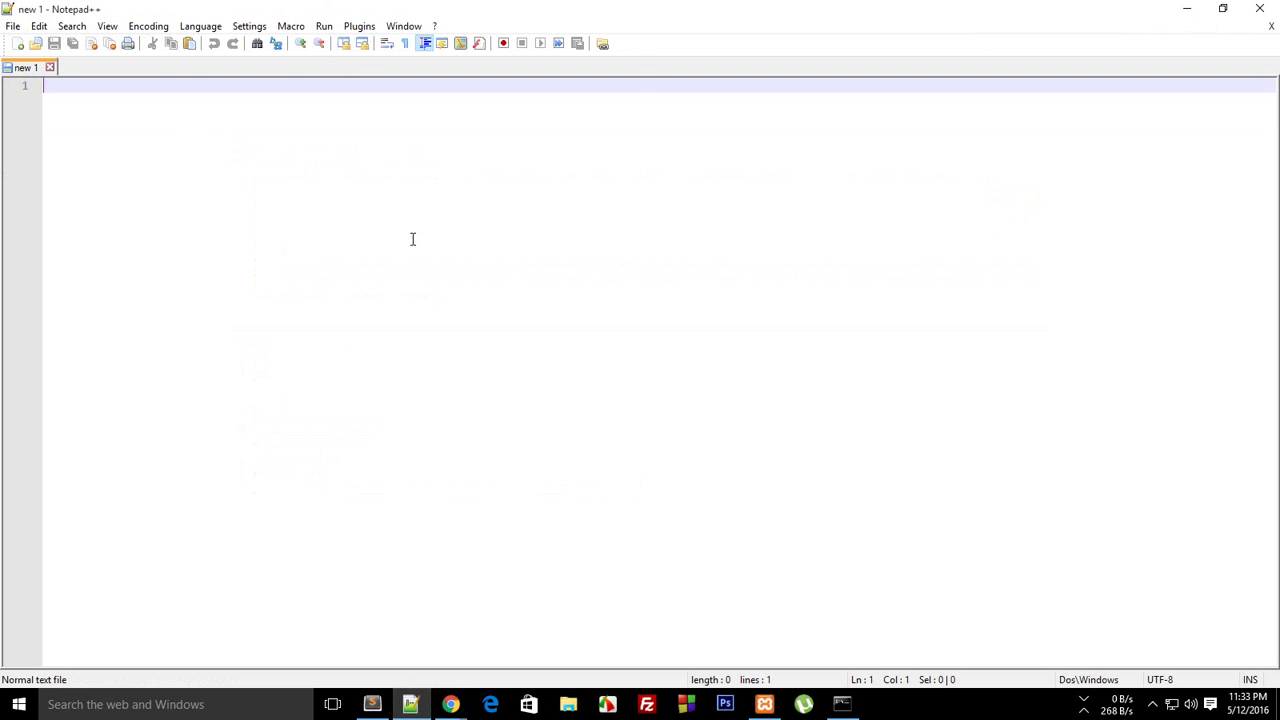
# Open C:\xampp7\apache\conf\extra\httpd-vhosts.conf in Notepad++ through the Ctrl+O dialog
pyautogui.hotkey('ctrl', 'o')
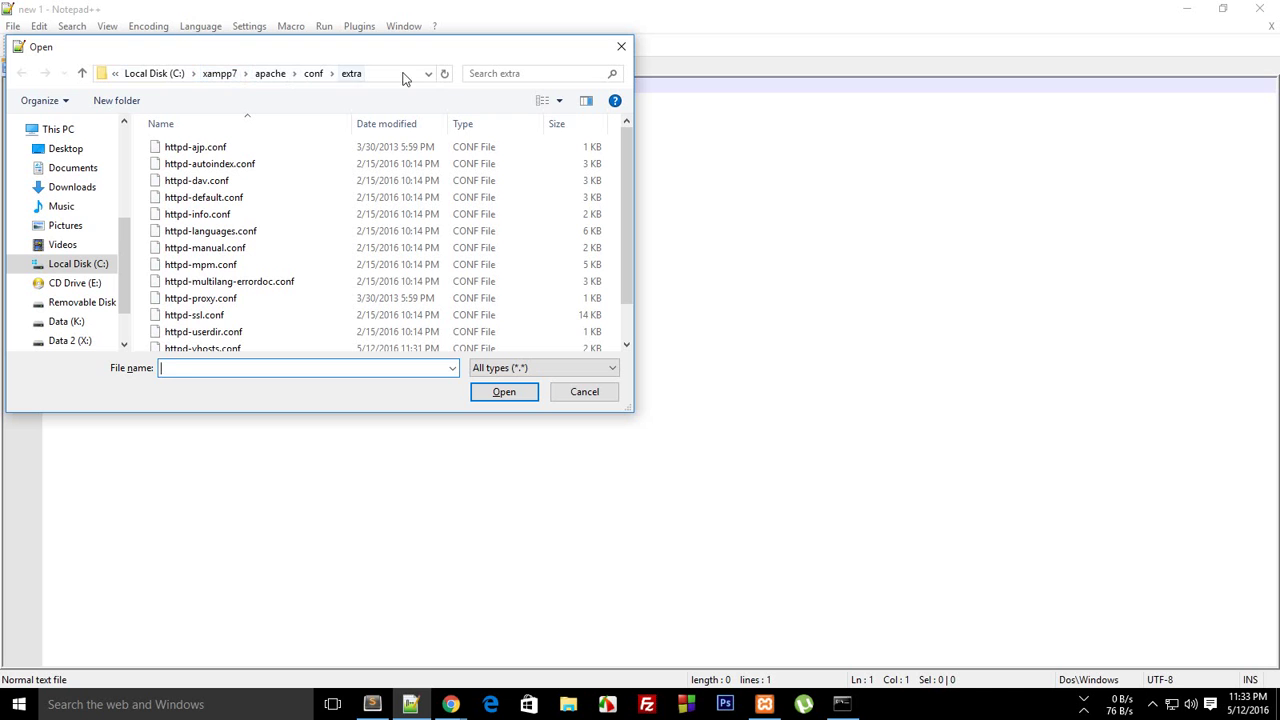
pyautogui.scroll(-1, 628, 214)
pyautogui.scroll(1, 628, 214)
pyautogui.click(153, 80)
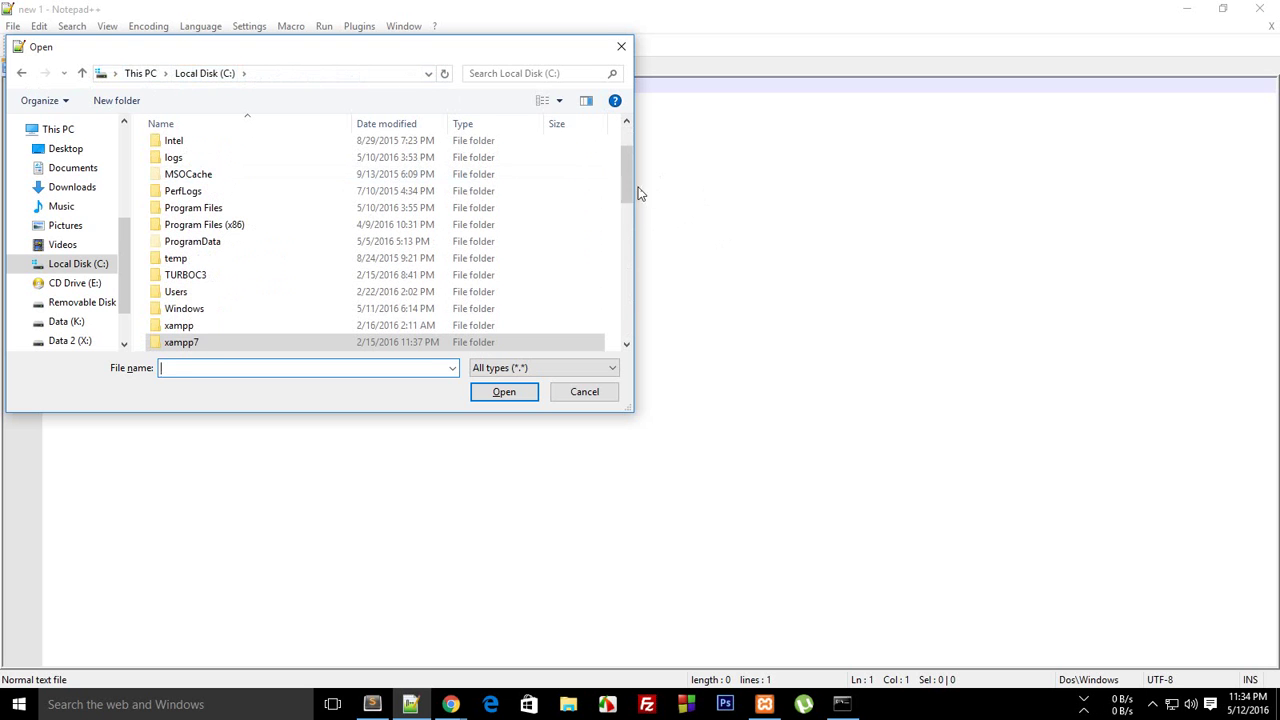
pyautogui.scroll(-2, 627, 182)
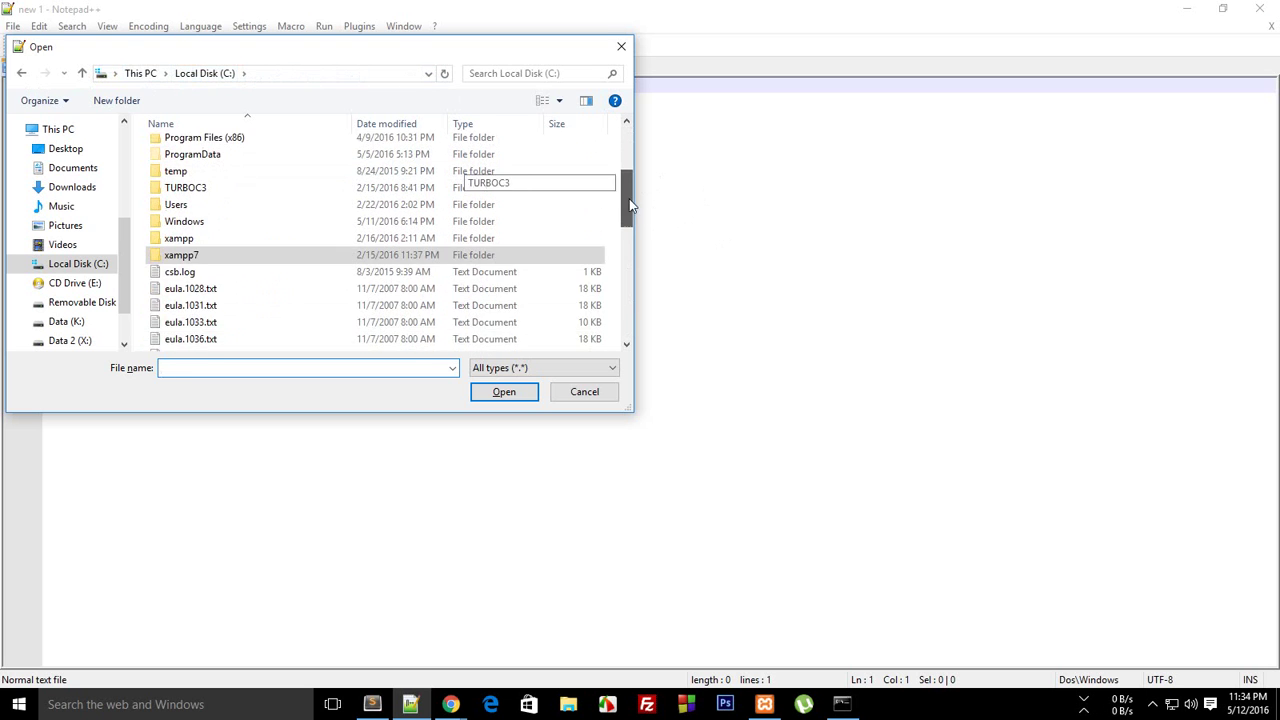
pyautogui.doubleClick(172, 254)
pyautogui.scroll(-1, 626, 168)
pyautogui.doubleClick(420, 155)
pyautogui.doubleClick(185, 166)
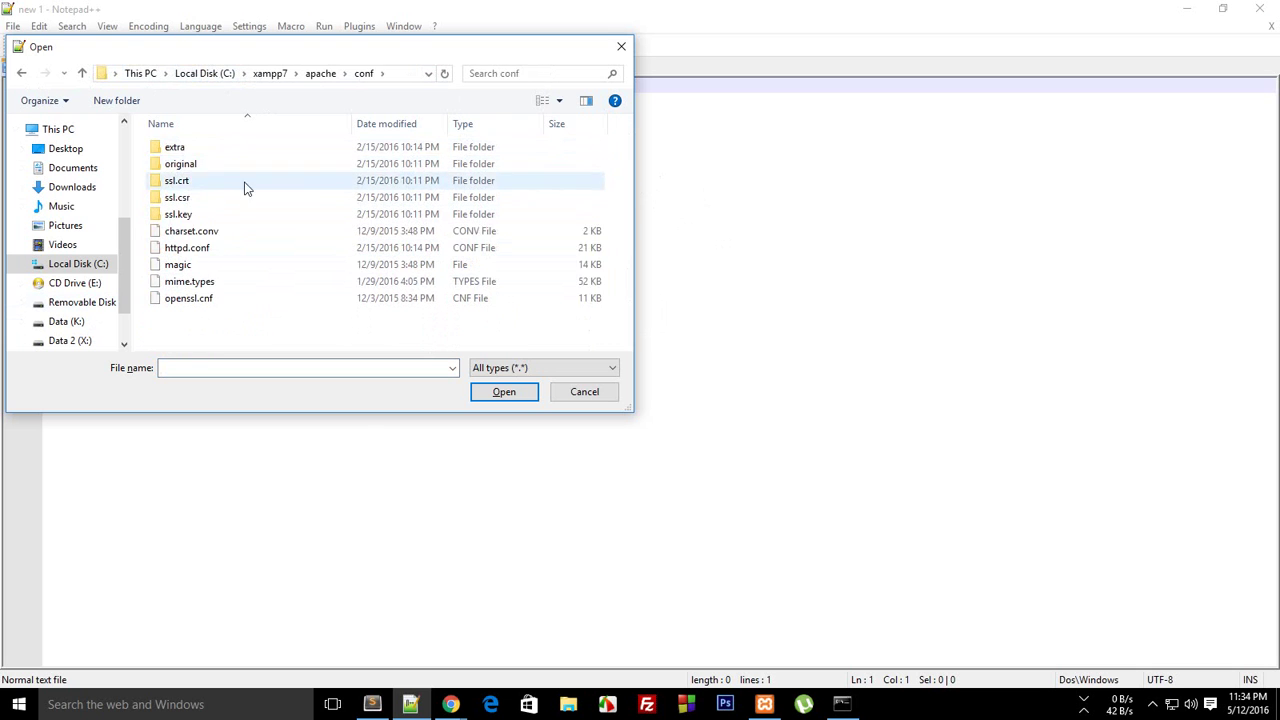
pyautogui.doubleClick(178, 147)
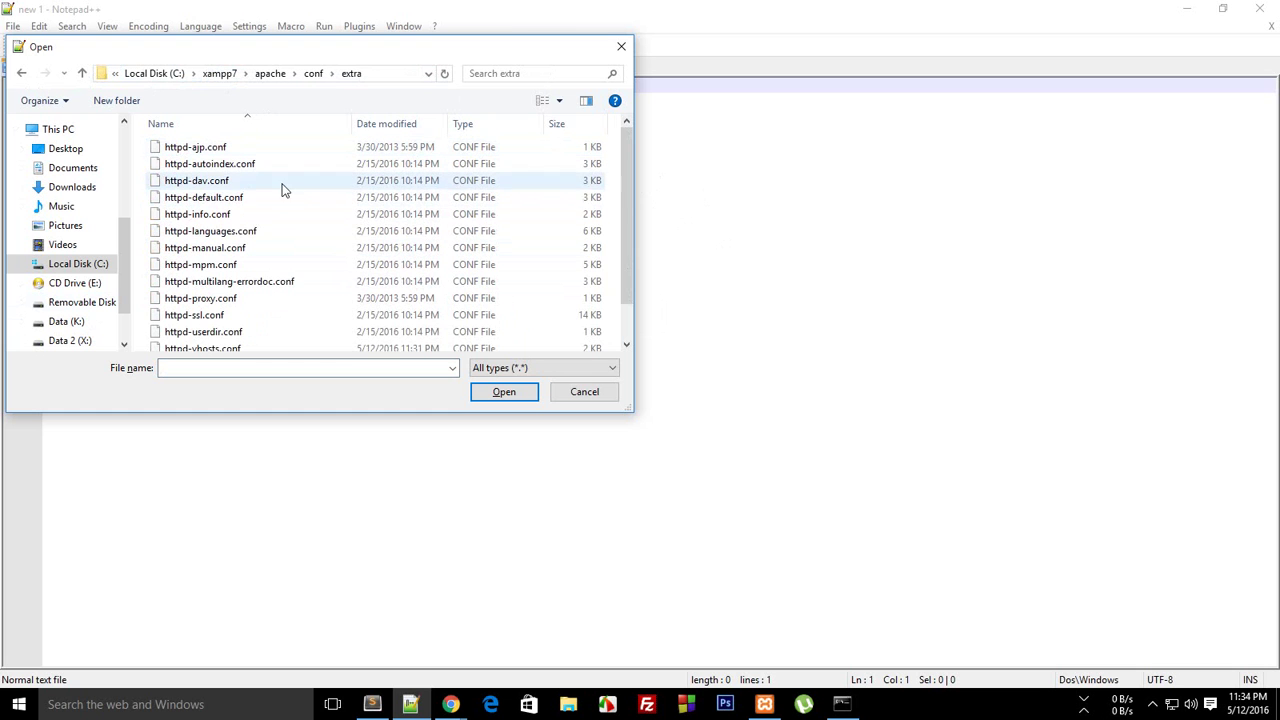
pyautogui.scroll(-1, 628, 200)
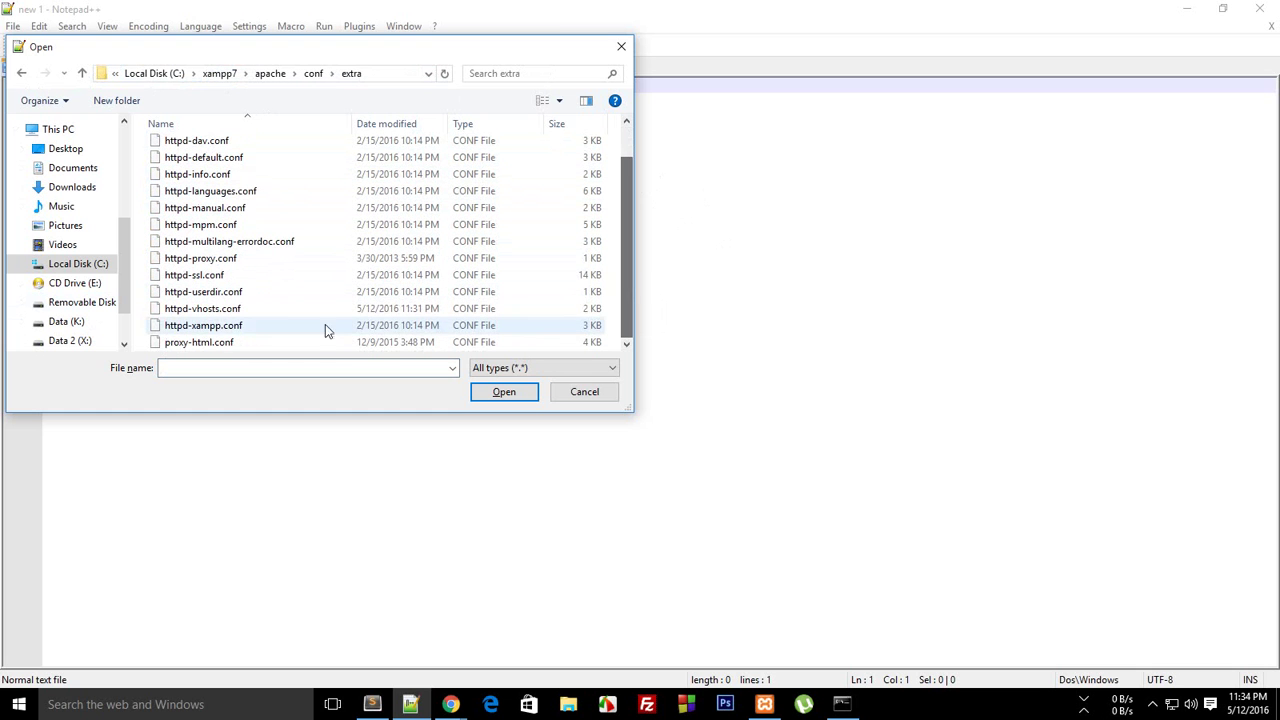
pyautogui.doubleClick(268, 311)
pyautogui.moveTo(1270, 238); pyautogui.dragTo(1270, 344)
# Review the existing VirtualHost blocks, selecting the example and localhost blocks in turn
pyautogui.click(148, 359)
pyautogui.moveTo(148, 359); pyautogui.dragTo(40, 313)
pyautogui.moveTo(1273, 298); pyautogui.dragTo(1274, 372)
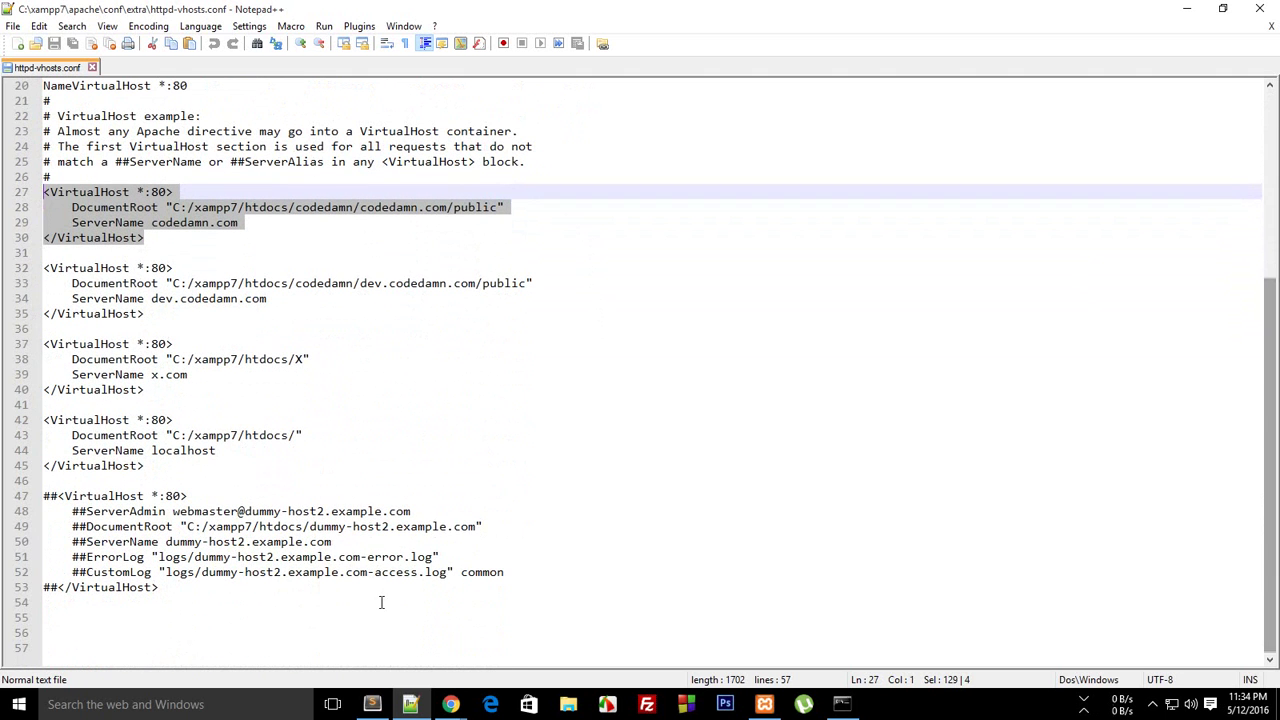
pyautogui.moveTo(380, 600); pyautogui.dragTo(4, 505)
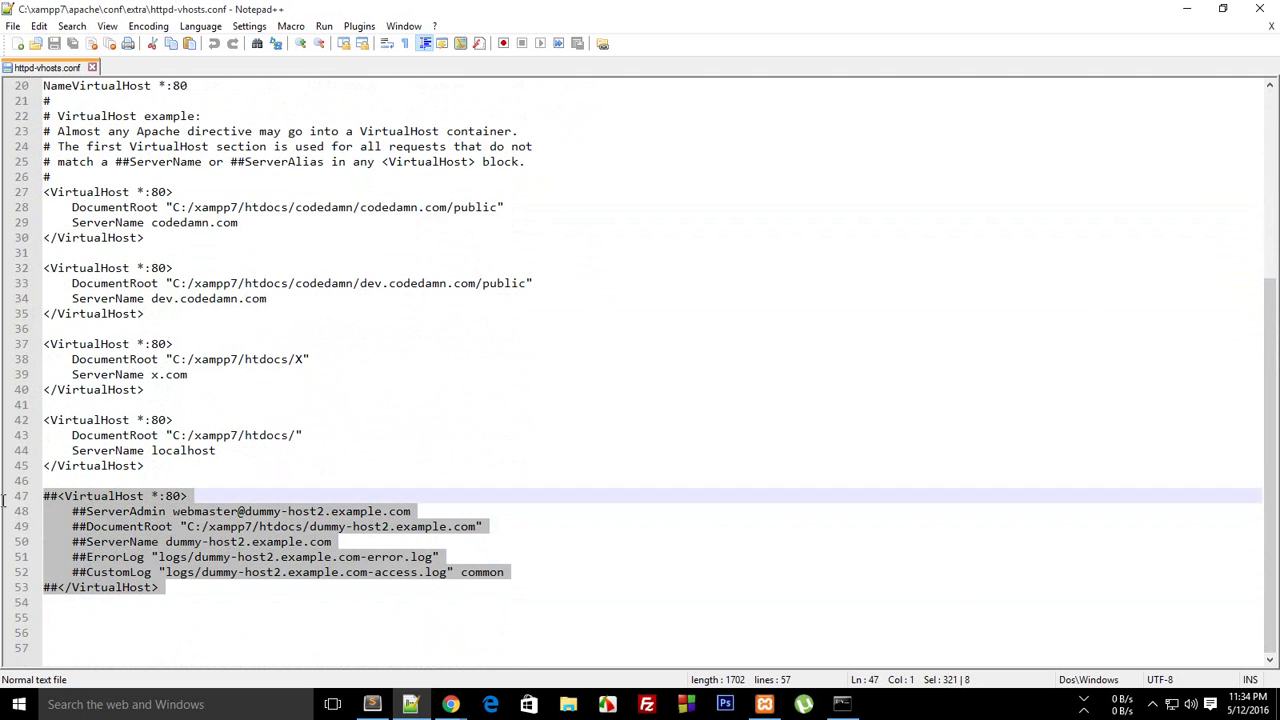
pyautogui.click(123, 526)
pyautogui.moveTo(226, 466); pyautogui.dragTo(130, 430)
pyautogui.click(250, 496)
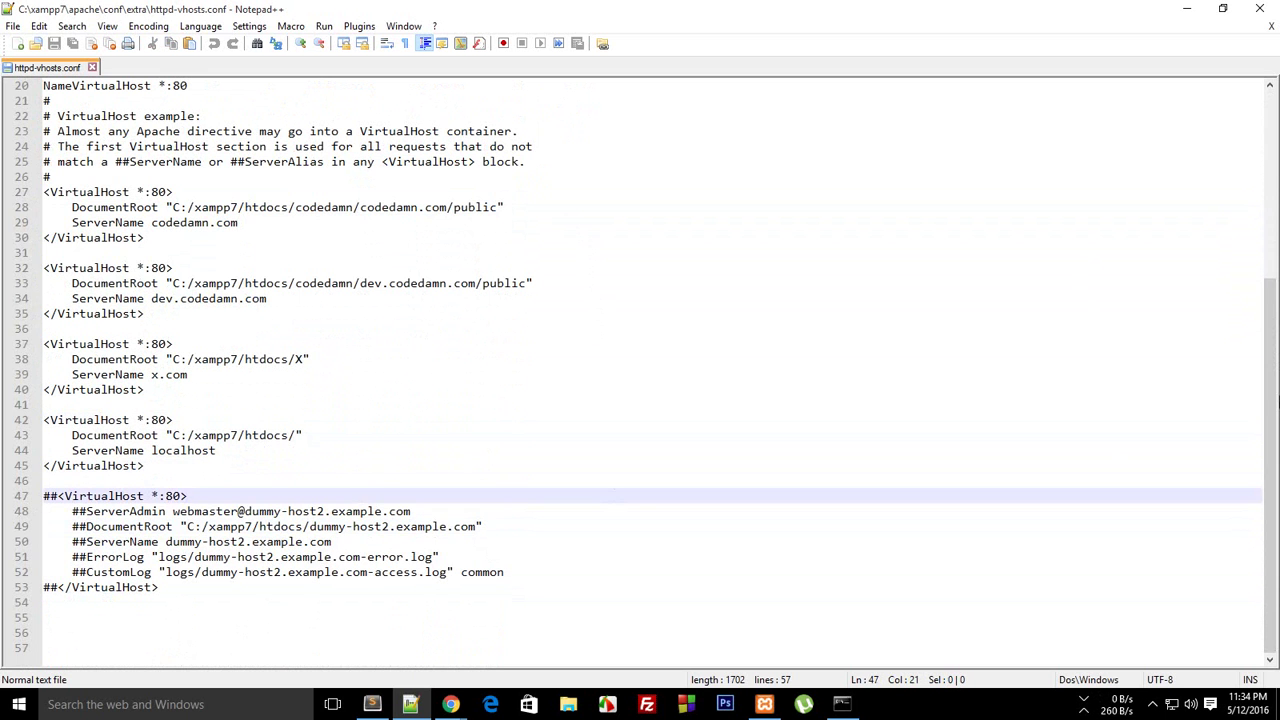
pyautogui.moveTo(200, 390); pyautogui.dragTo(180, 344)
pyautogui.scroll(2, 1257, 287)
# Insert blank lines after line 26 and paste a copy of the codedamn.com VirtualHost block
pyautogui.click(250, 344)
pyautogui.press('Up')
pyautogui.press('Up')
pyautogui.press('Up')
pyautogui.press('Up')
pyautogui.press('Return')
pyautogui.press('Return')
pyautogui.press('Return')
pyautogui.press('Up')
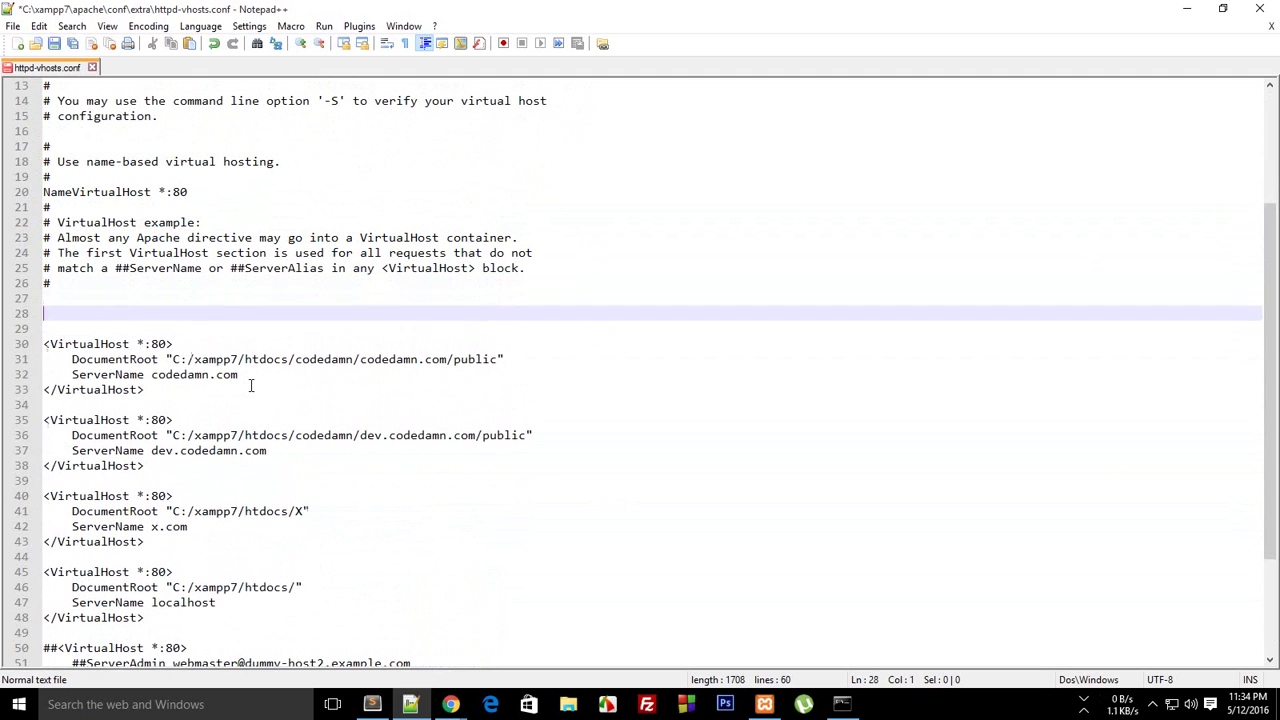
pyautogui.press('Up')
pyautogui.press('Return')
pyautogui.write('<VirtualHost *:80>     DocumentRoot "C:/xampp7/htdocs/codedamn/codedamn.com/public"     ServerName codedamn.com </VirtualHost>')
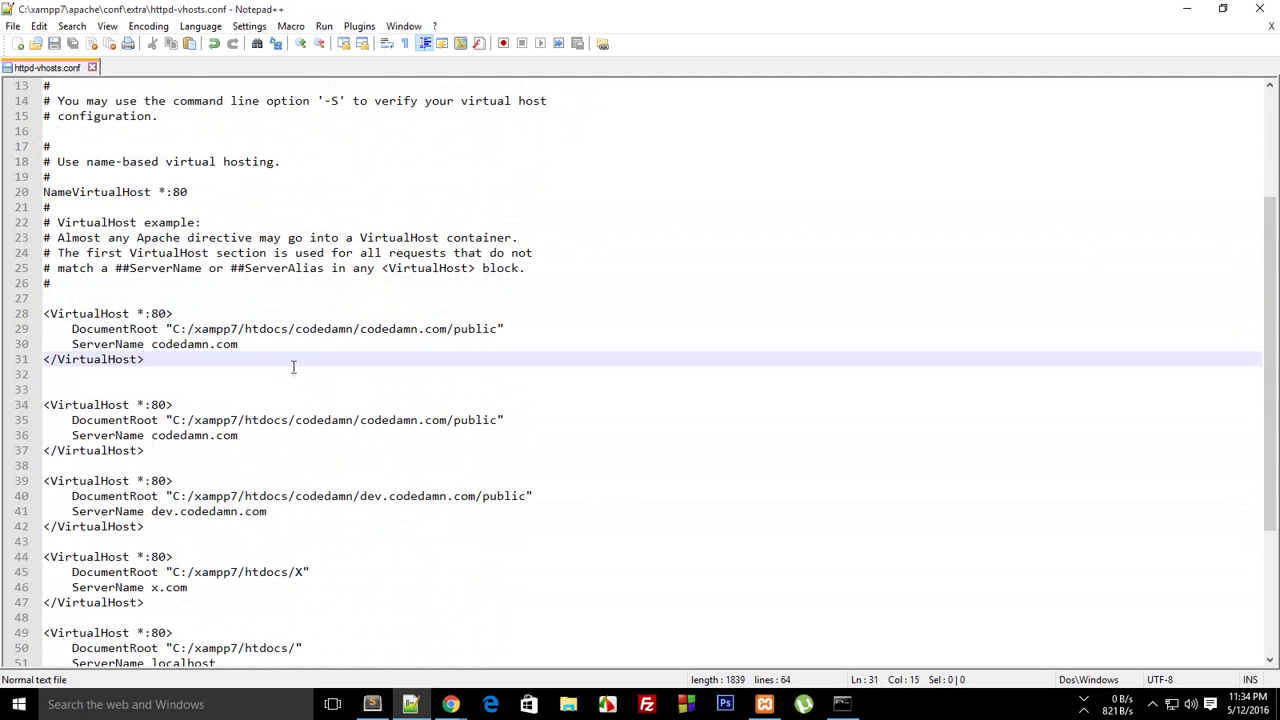
# Change the new block's DocumentRoot to "C:/xampp7/htdocs/wp" and save the file
pyautogui.moveTo(498, 329); pyautogui.dragTo(176, 314)
pyautogui.click(80, 313)
pyautogui.doubleClick(88, 313)
pyautogui.click(336, 340)
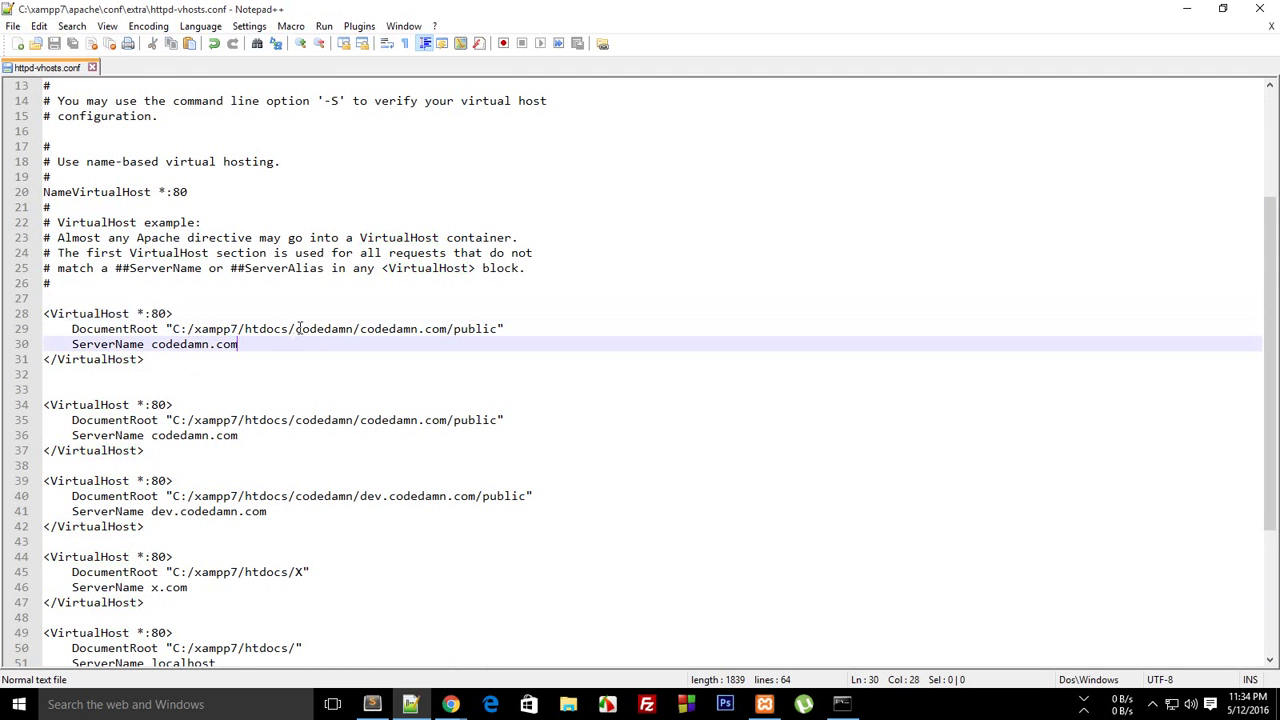
pyautogui.moveTo(296, 330); pyautogui.dragTo(497, 342)
pyautogui.write('wp')
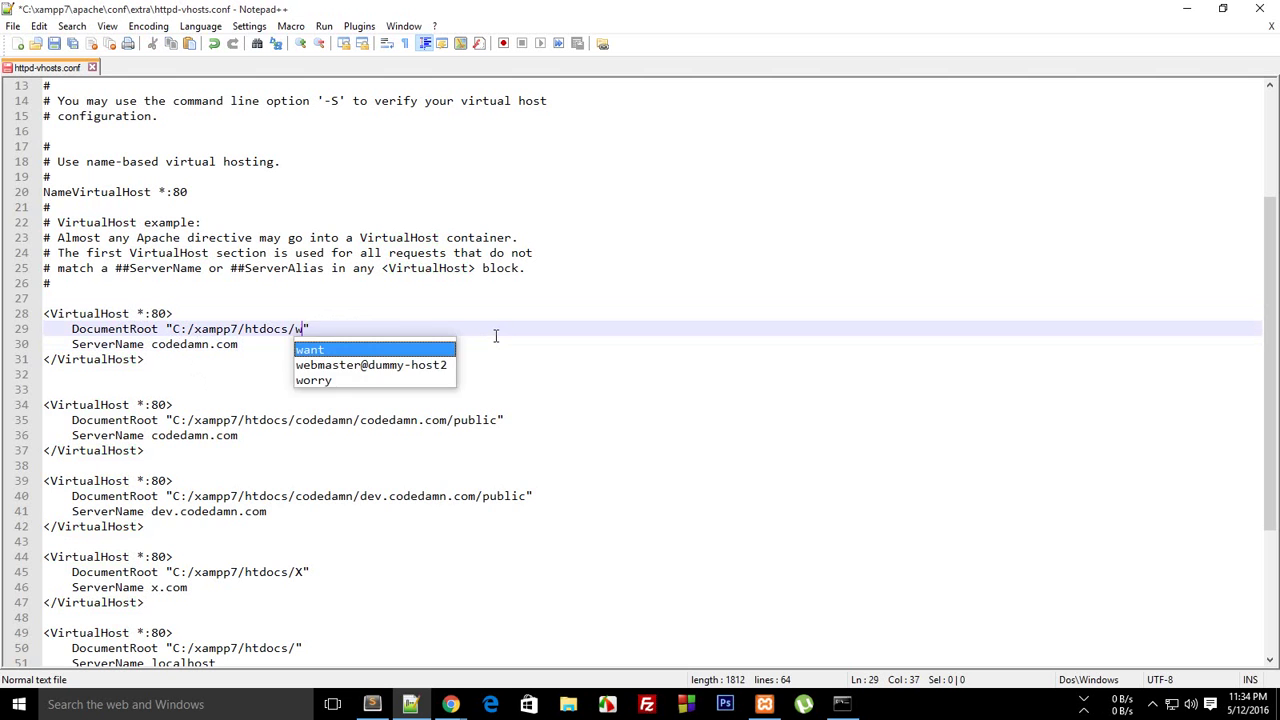
pyautogui.hotkey('ctrl', 's')
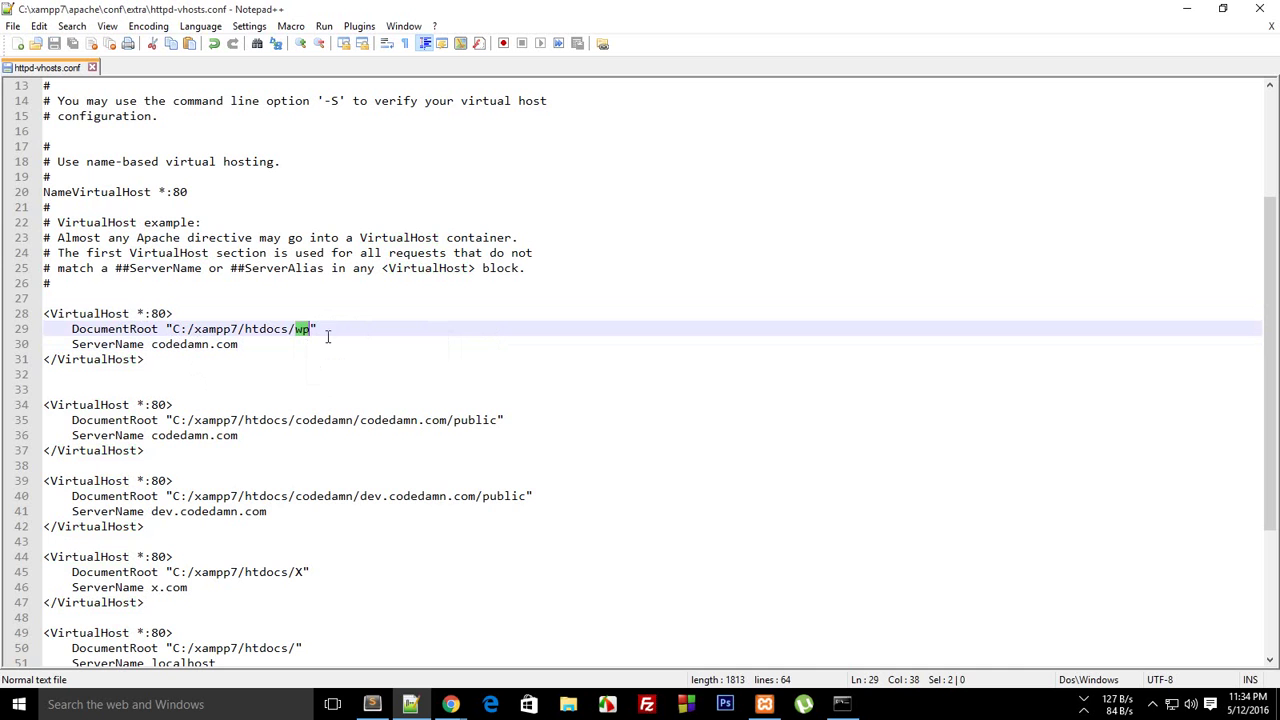
# Replace the new block's ServerName codedamn.com with theme.com
pyautogui.moveTo(313, 330); pyautogui.dragTo(130, 344)
pyautogui.click(178, 341)
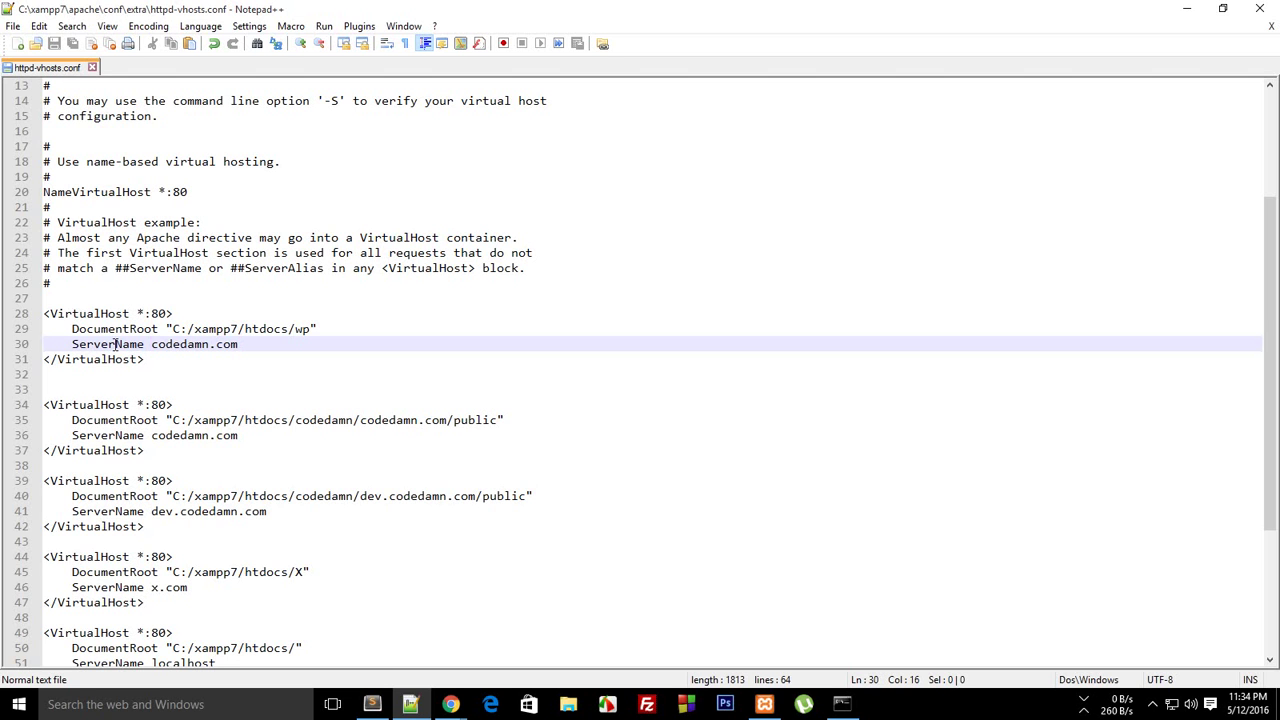
pyautogui.moveTo(167, 329)
pyautogui.mouseDown()
pyautogui.moveTo(313, 329)
pyautogui.moveTo(193, 352)
pyautogui.moveTo(236, 344)
pyautogui.moveTo(152, 344)
pyautogui.mouseUp()
pyautogui.click(313, 329)
pyautogui.write('theme.com')
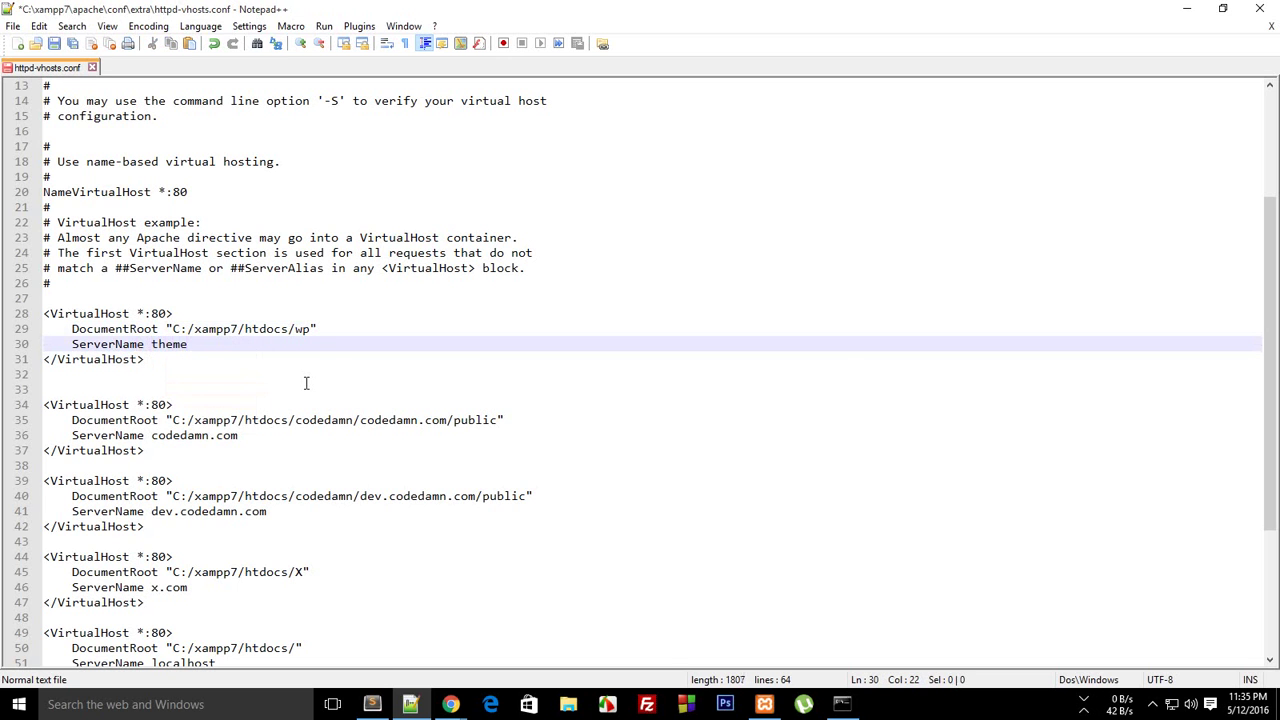
pyautogui.click(246, 270)
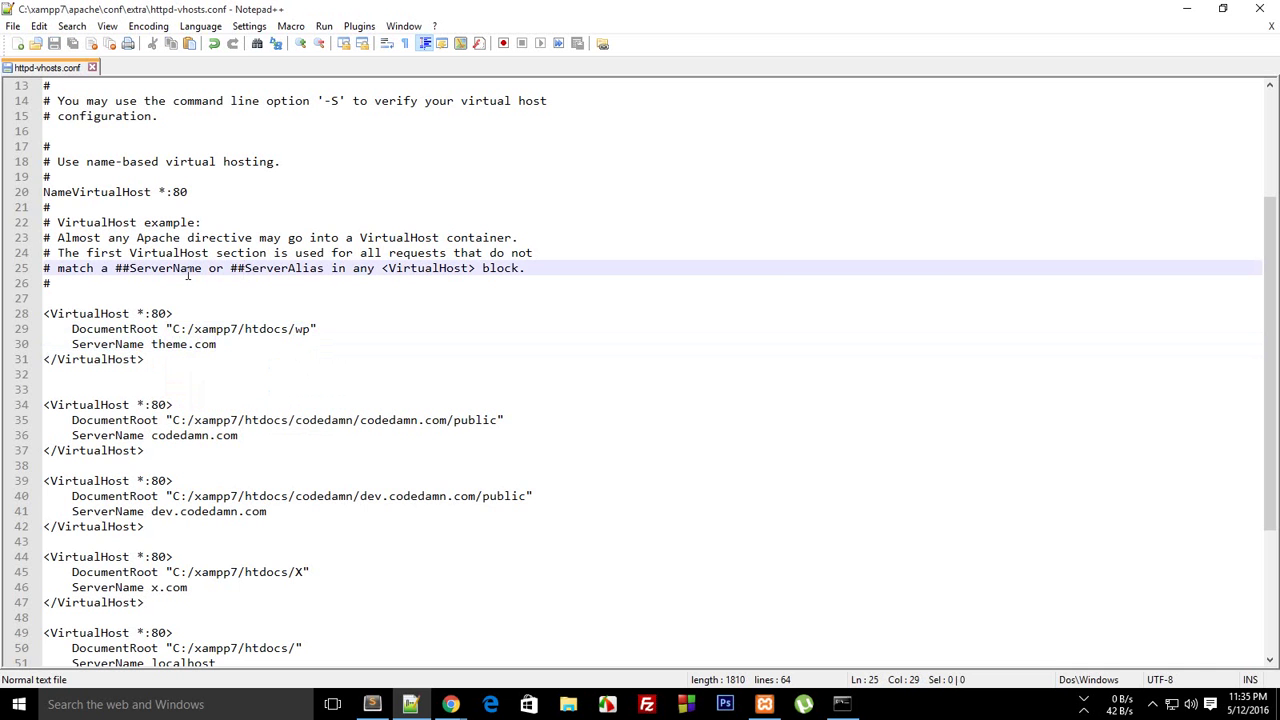
pyautogui.scroll(1, 175, 256)
pyautogui.press('Up')
pyautogui.press('Up')
pyautogui.press('Up')
pyautogui.moveTo(1268, 257); pyautogui.dragTo(1254, 175)
pyautogui.click(36, 44)
# Browse the Open dialog from drive C: into the Windows\System32 folder
pyautogui.click(170, 73)
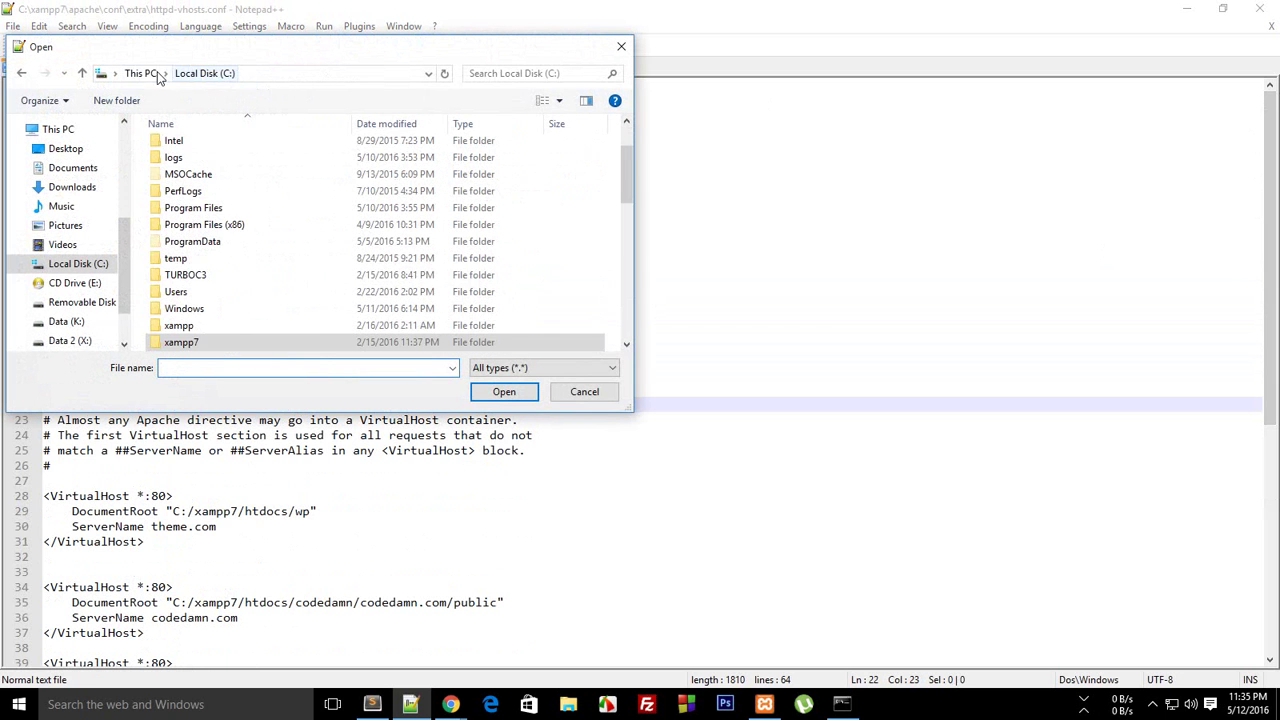
pyautogui.scroll(-2, 323, 257)
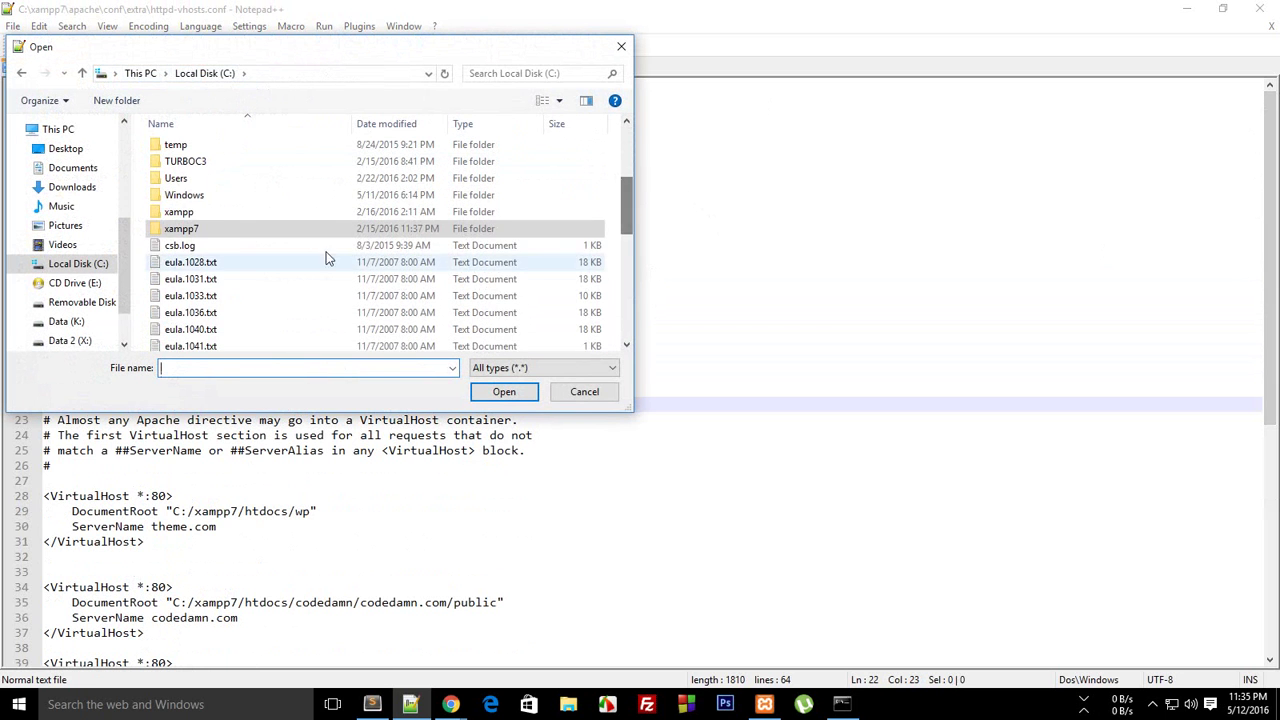
pyautogui.doubleClick(206, 198)
pyautogui.scroll(-15, 240, 268)
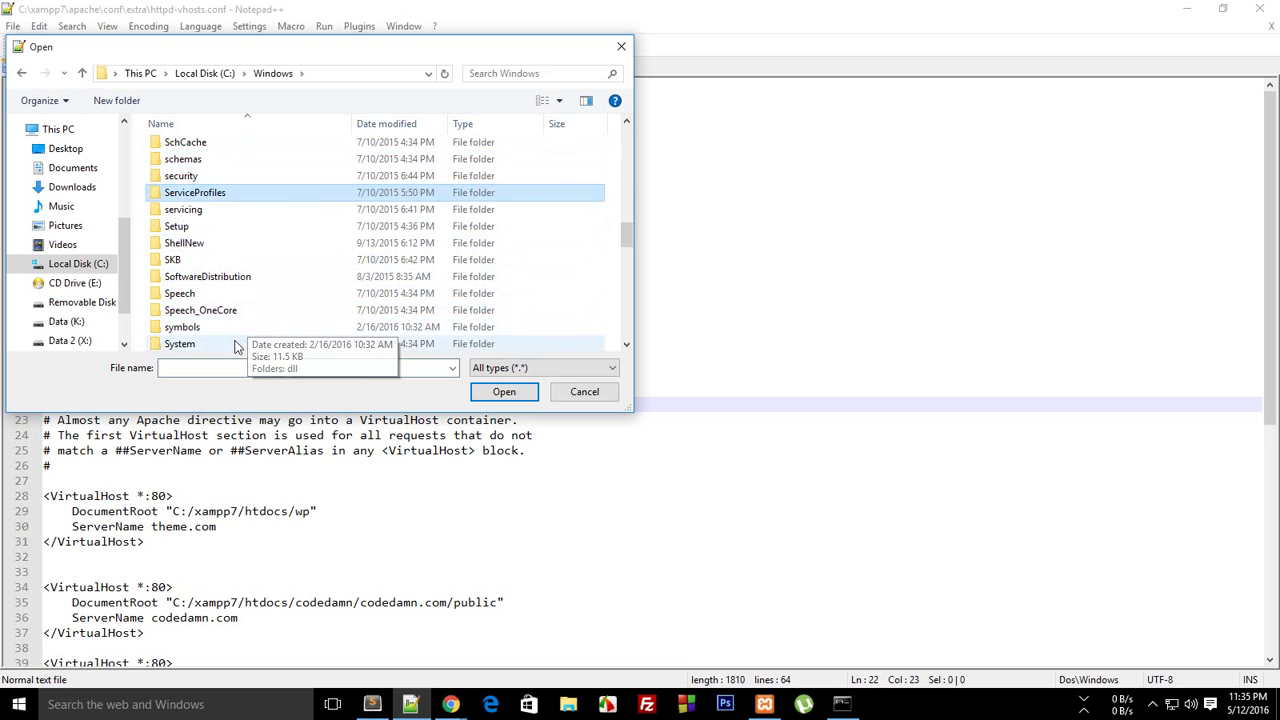
pyautogui.click(625, 344)
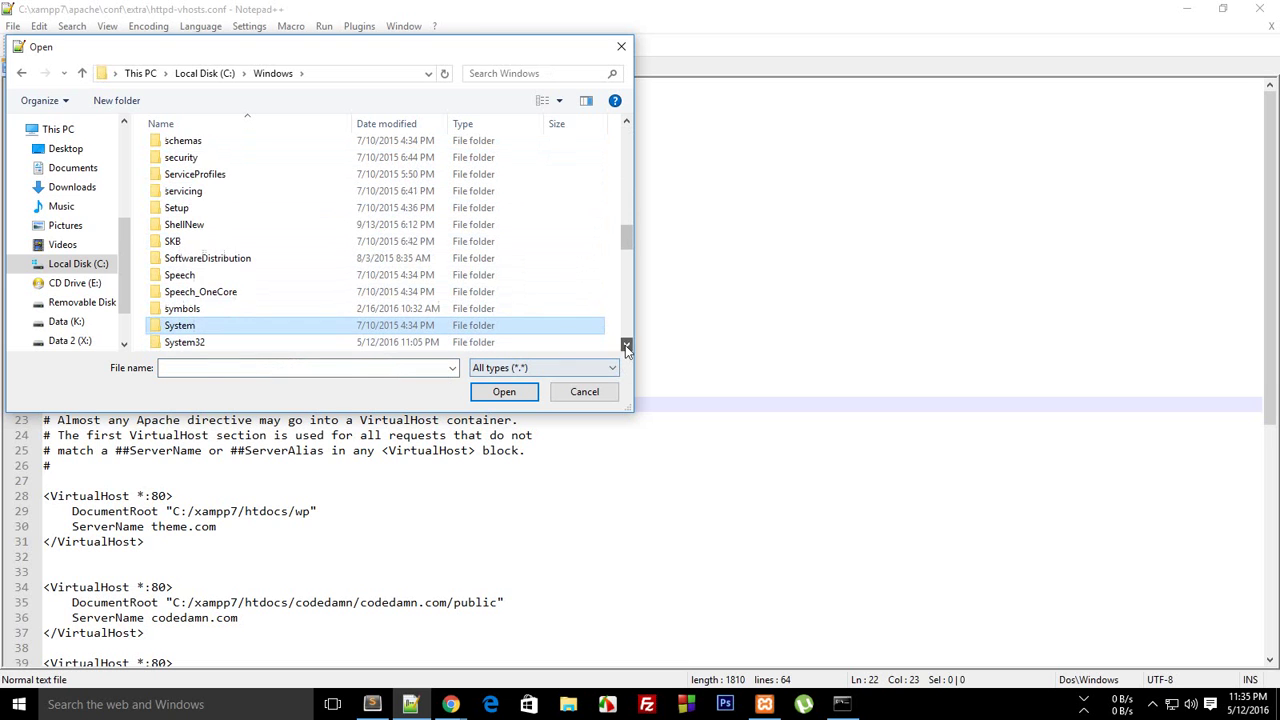
pyautogui.doubleClick(312, 345)
pyautogui.press('d')
pyautogui.press('d')
pyautogui.press('d')
pyautogui.press('d')
pyautogui.press('d')
pyautogui.press('d')
pyautogui.press('d')
pyautogui.press('d')
pyautogui.press('d')
pyautogui.press('d')
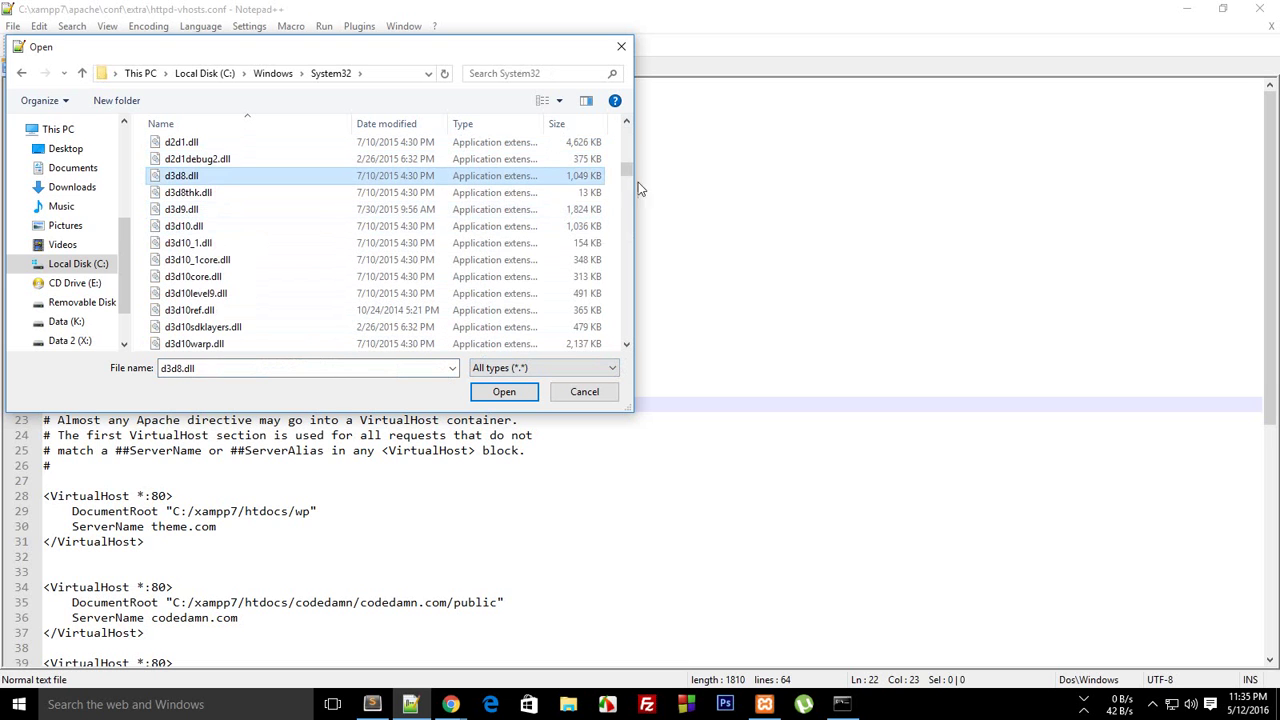
pyautogui.moveTo(629, 175); pyautogui.dragTo(629, 130)
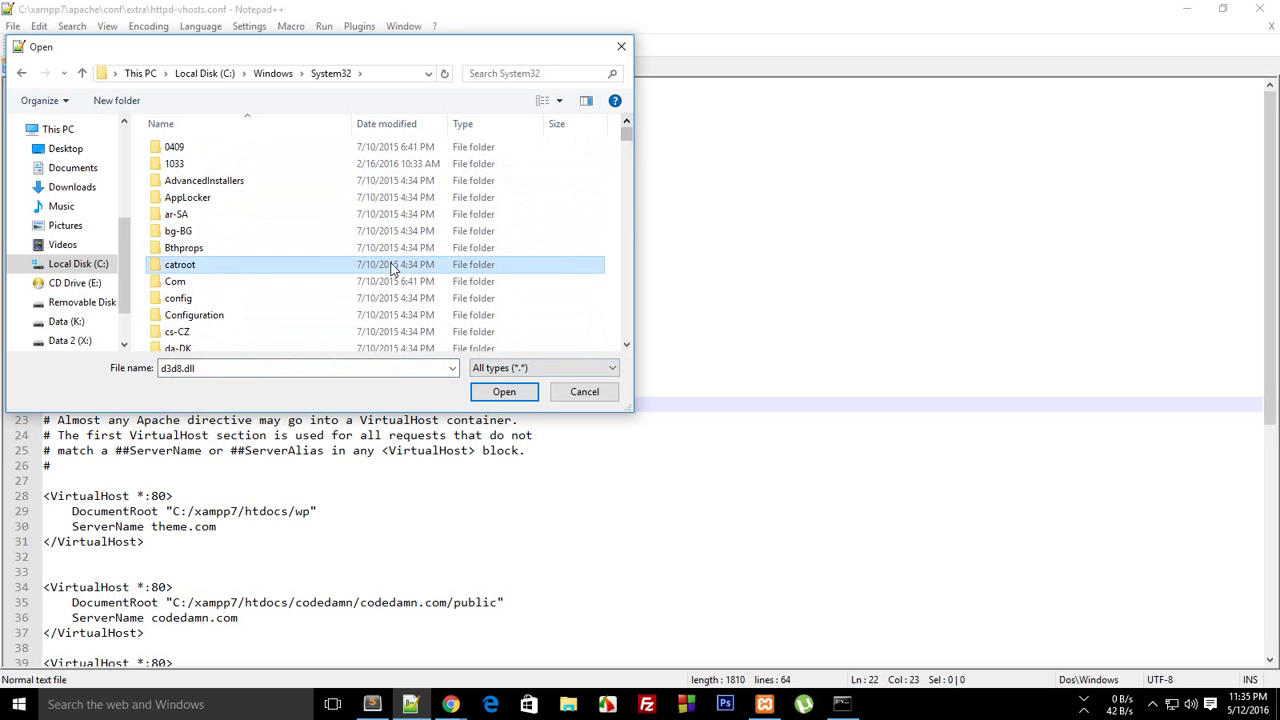
pyautogui.press('e')
pyautogui.press('e')
pyautogui.press('e')
pyautogui.press('e')
pyautogui.press('e')
pyautogui.press('e')
pyautogui.press('e')
pyautogui.press('e')
pyautogui.press('e')
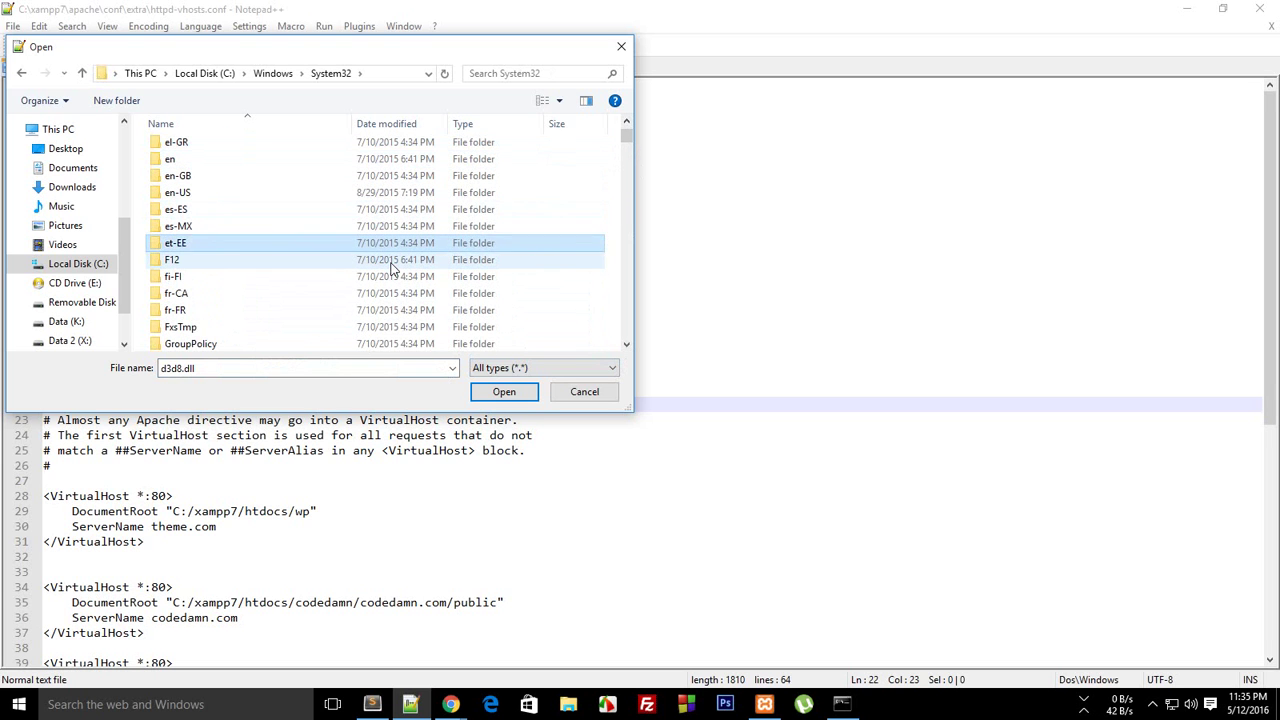
pyautogui.press('e')
# Navigate into the System32\drivers folder
pyautogui.tripleClick(286, 367)
pyautogui.write('drive')
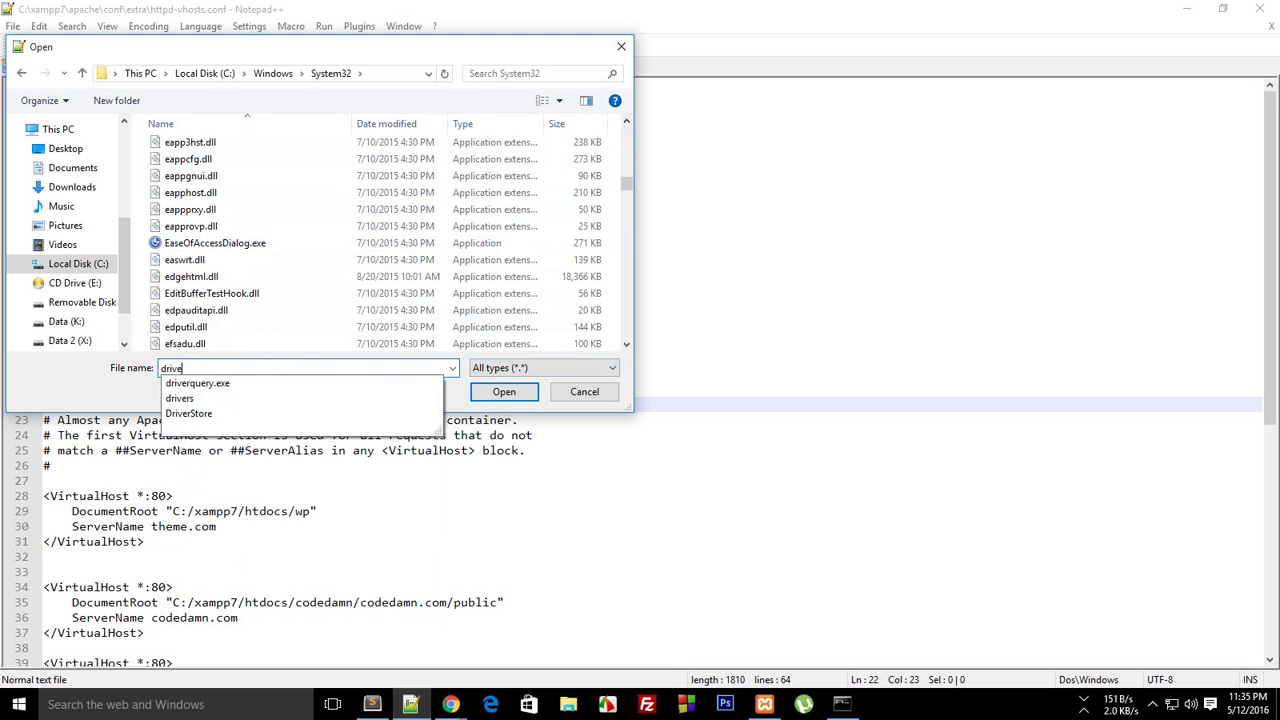
pyautogui.write('rs')
pyautogui.press('Return')
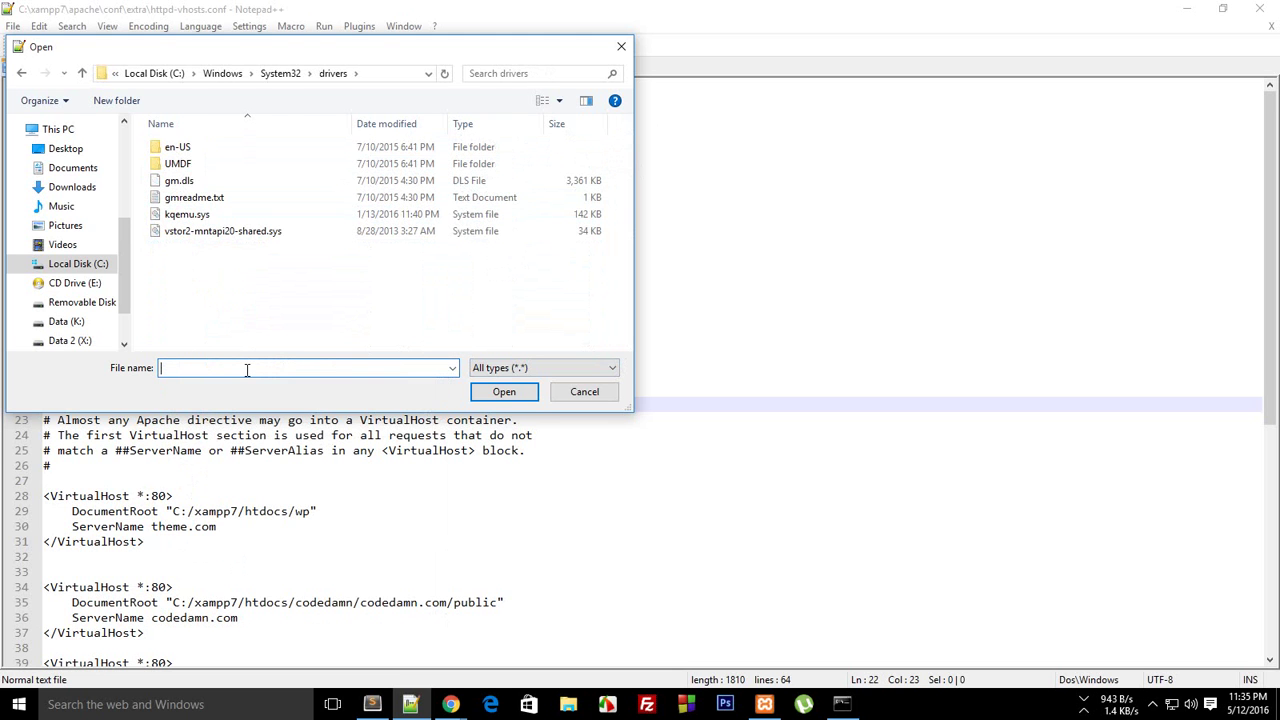
pyautogui.write('d')
pyautogui.click(282, 73)
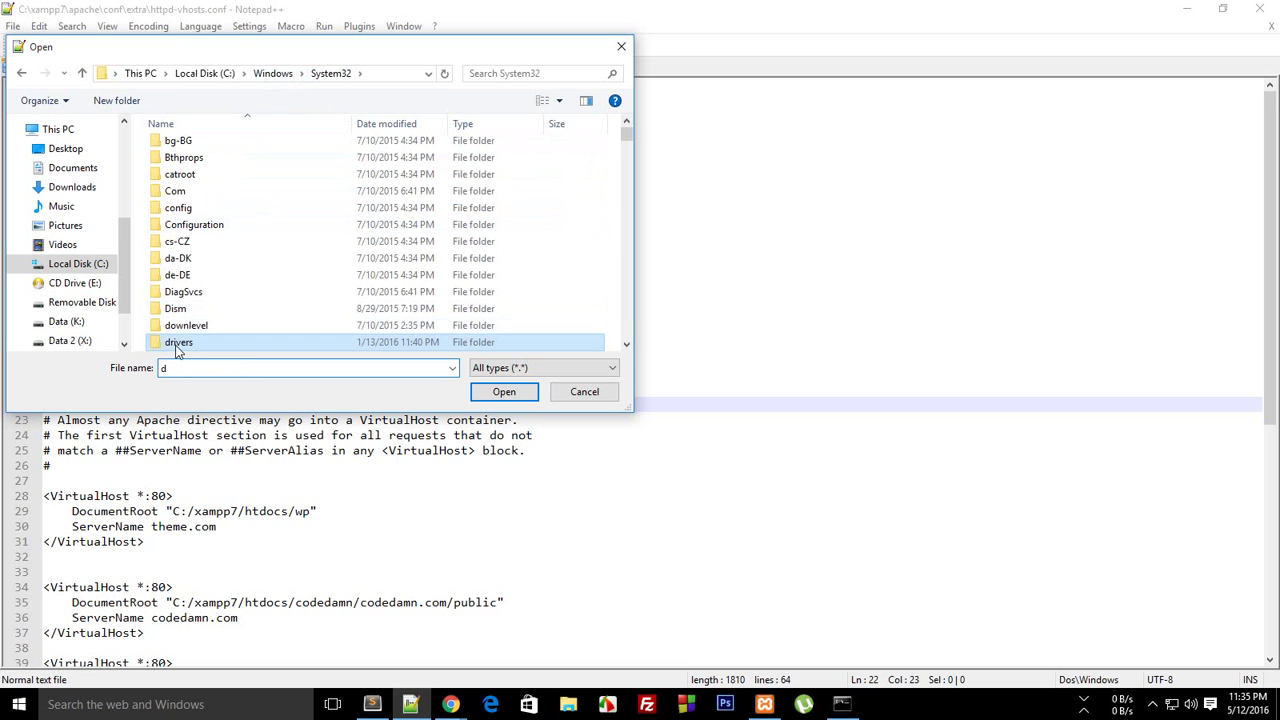
pyautogui.doubleClick(515, 344)
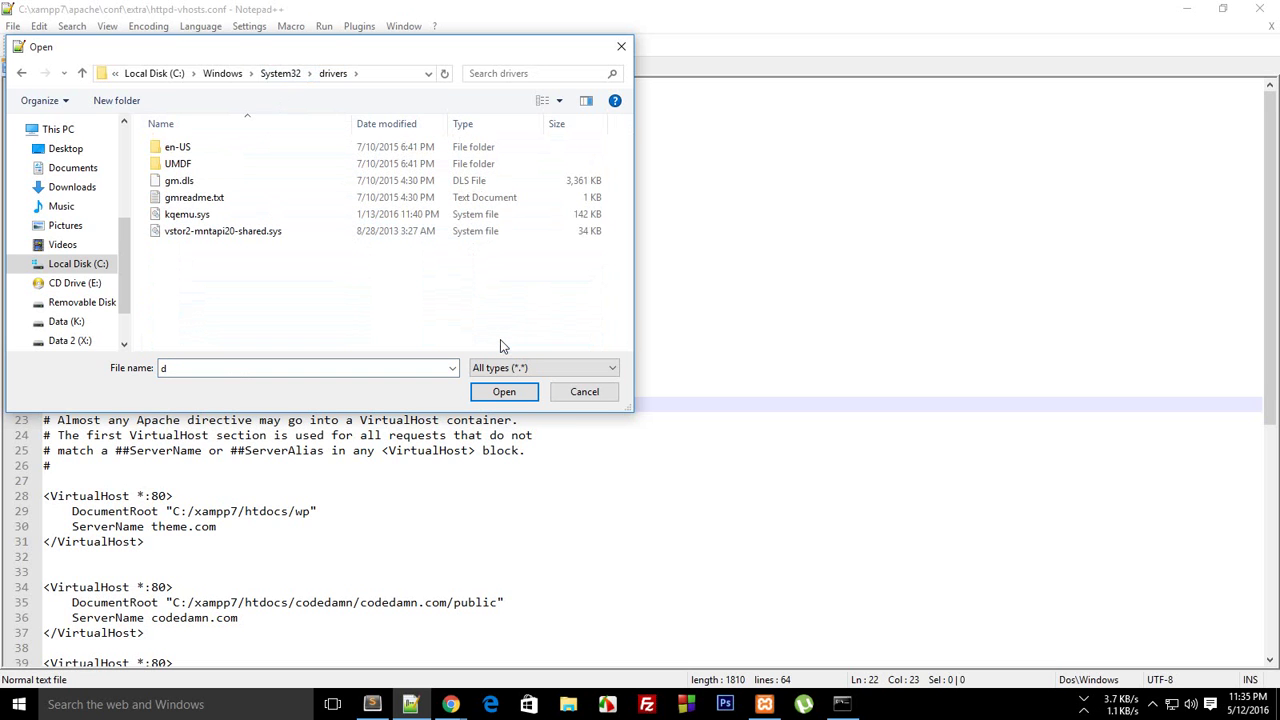
# Reach drivers\etc by appending \etc to the folder path
pyautogui.click(366, 74)
pyautogui.write('\\etc')
pyautogui.press('Return')
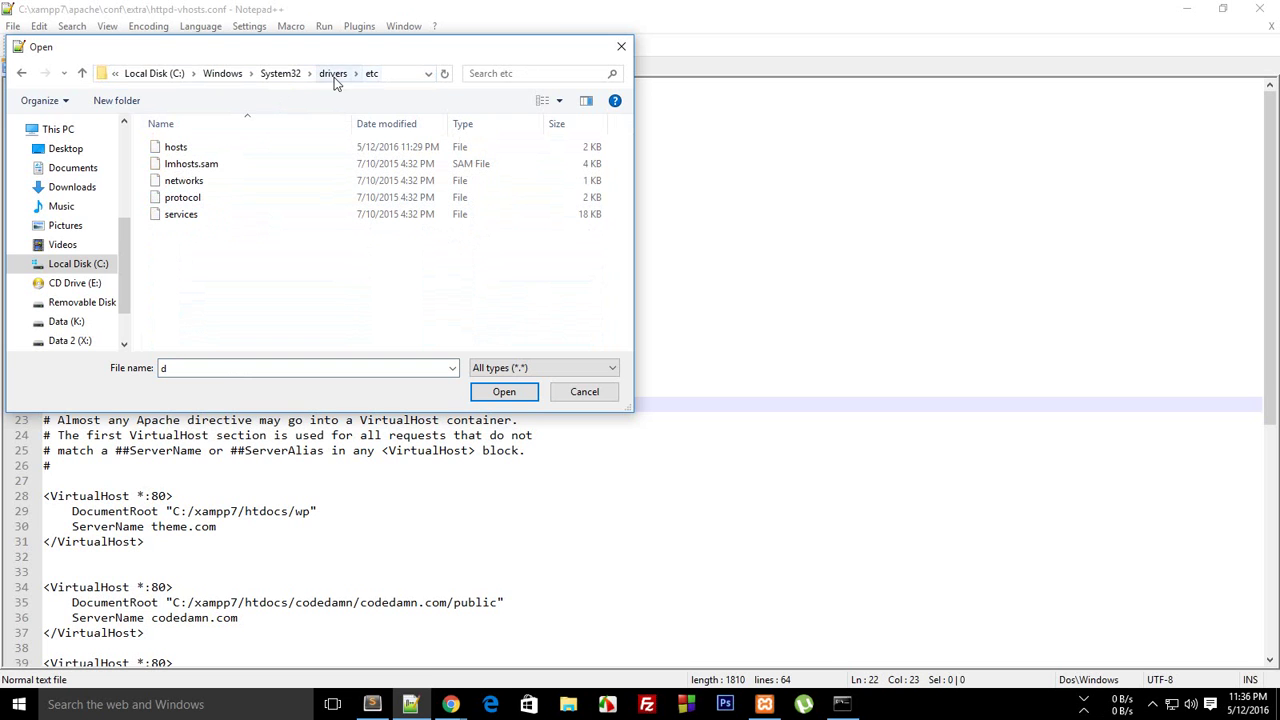
pyautogui.click(334, 74)
pyautogui.click(352, 74)
pyautogui.click(352, 74)
pyautogui.write('\\etc')
pyautogui.press('Return')
pyautogui.click(187, 66)
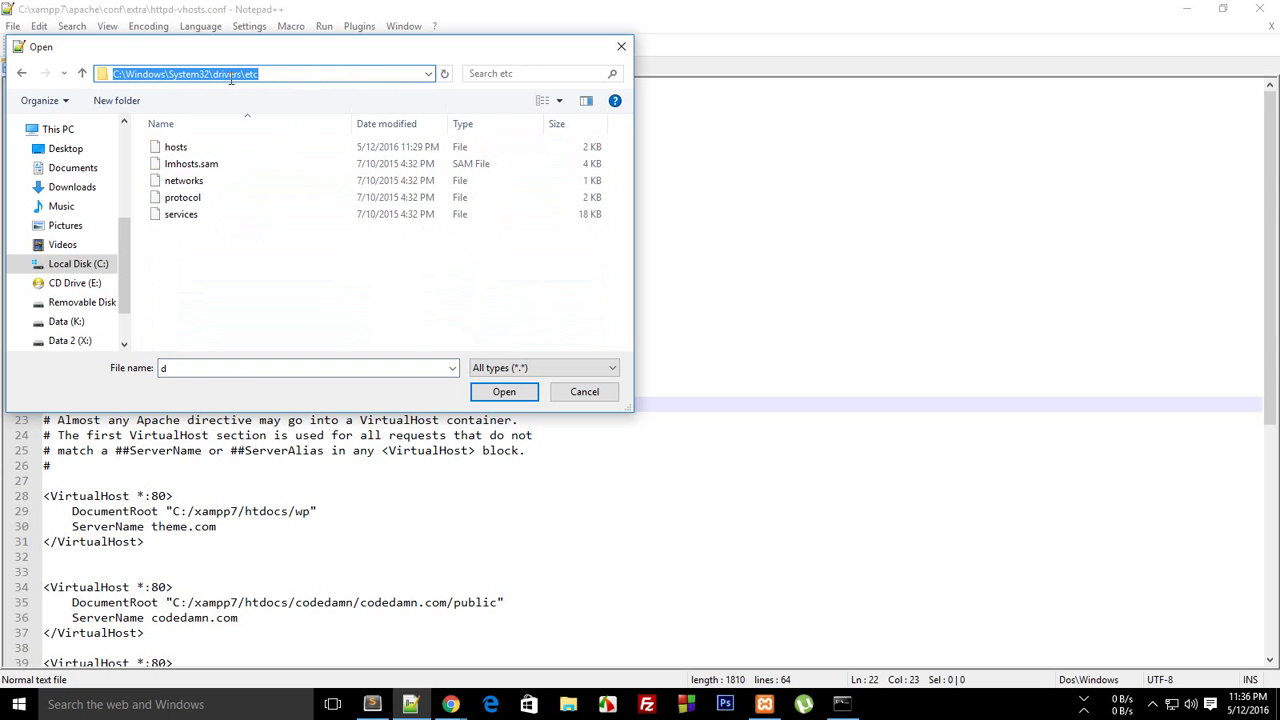
pyautogui.click(270, 275)
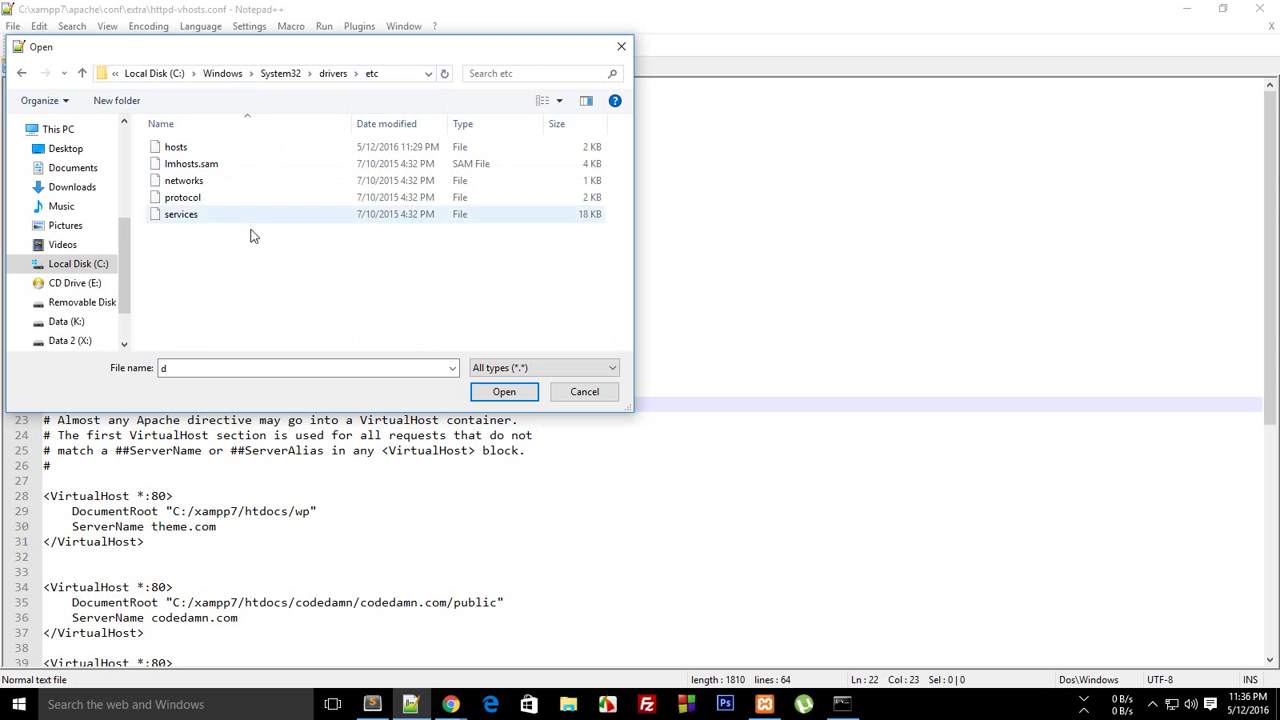
# Add '127.0.0.1 theme.com' to the hosts file and save it with Notepad++ relaunched as Administrator
pyautogui.doubleClick(186, 150)
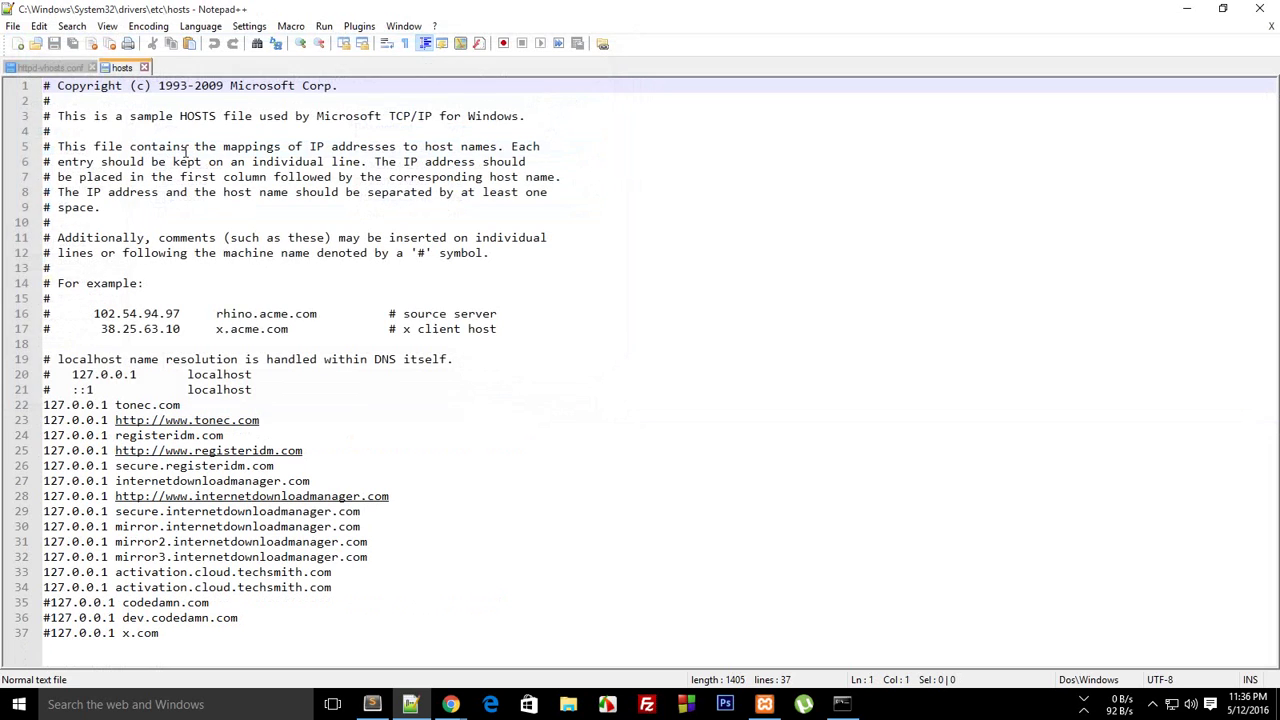
pyautogui.click(200, 633)
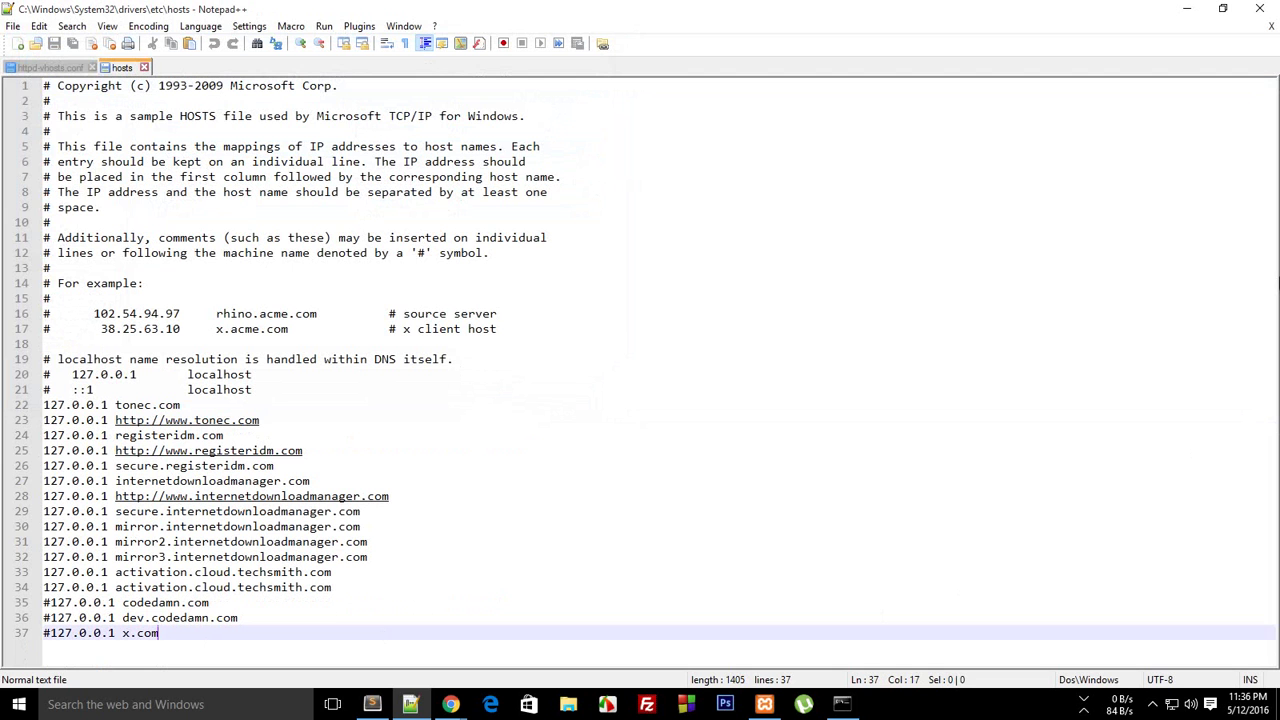
pyautogui.press('Return')
pyautogui.press('Return')
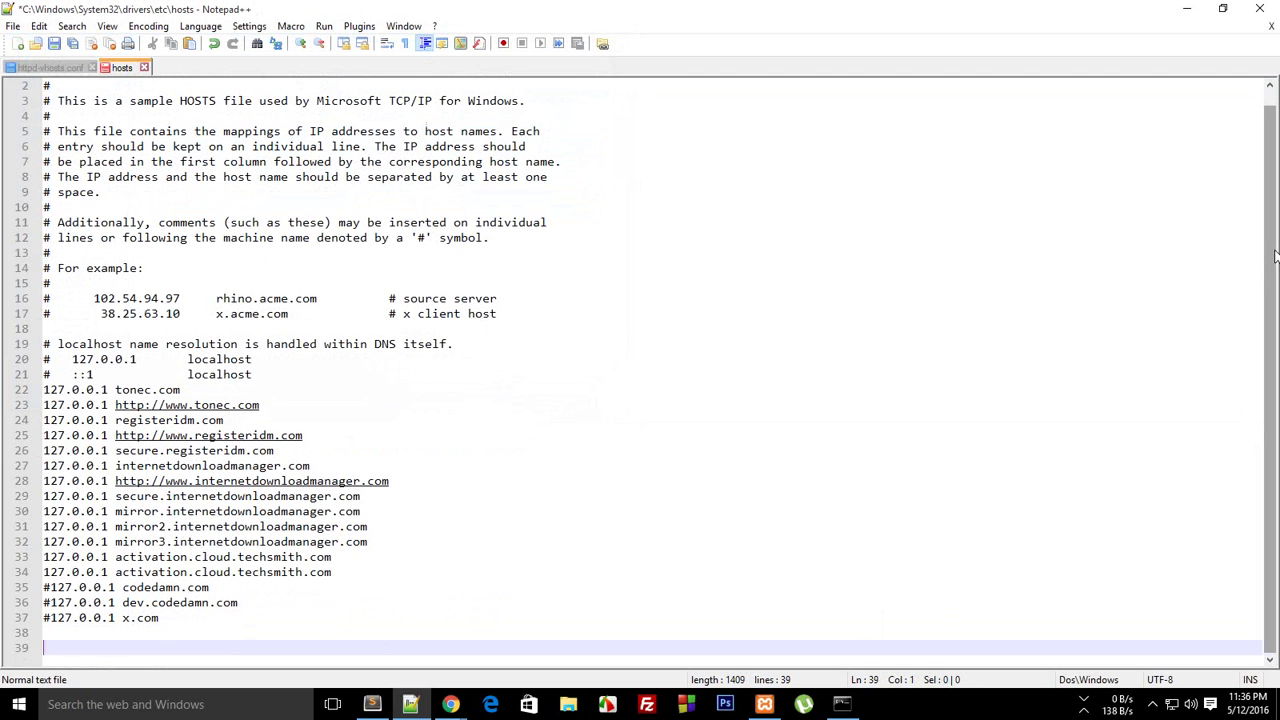
pyautogui.write('127.0.0.1 theme.com')
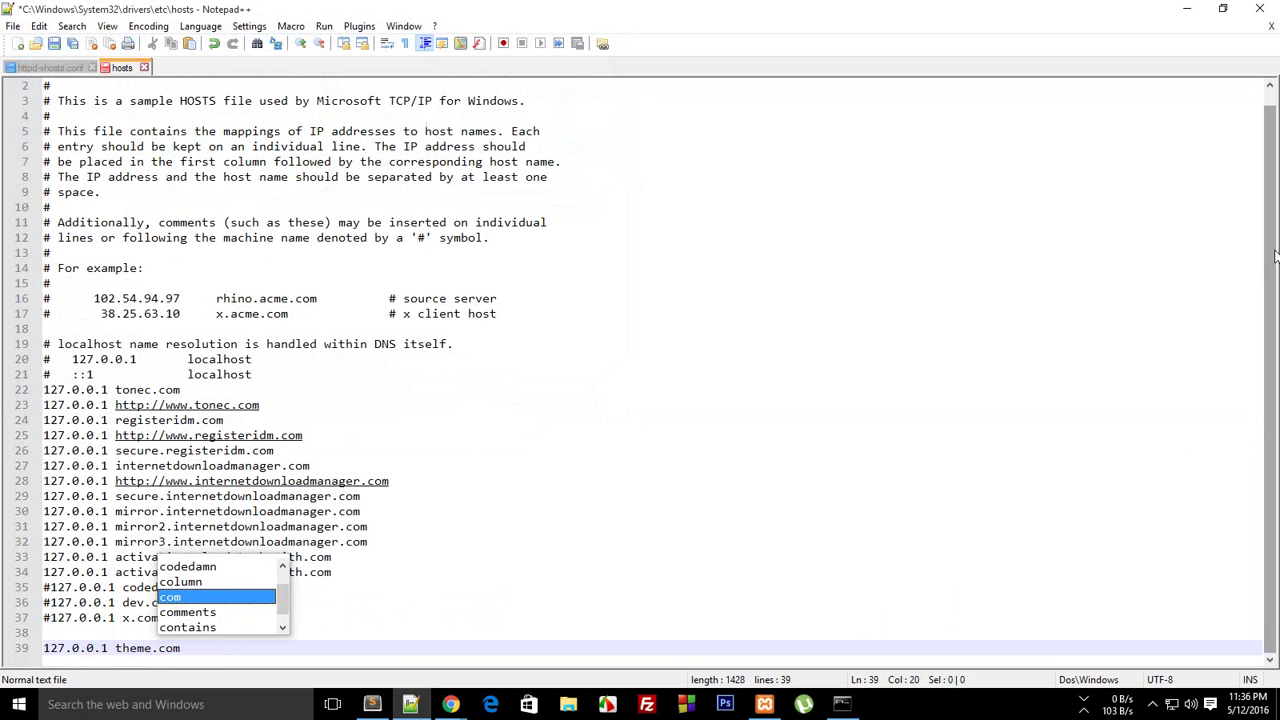
pyautogui.hotkey('ctrl', 's')
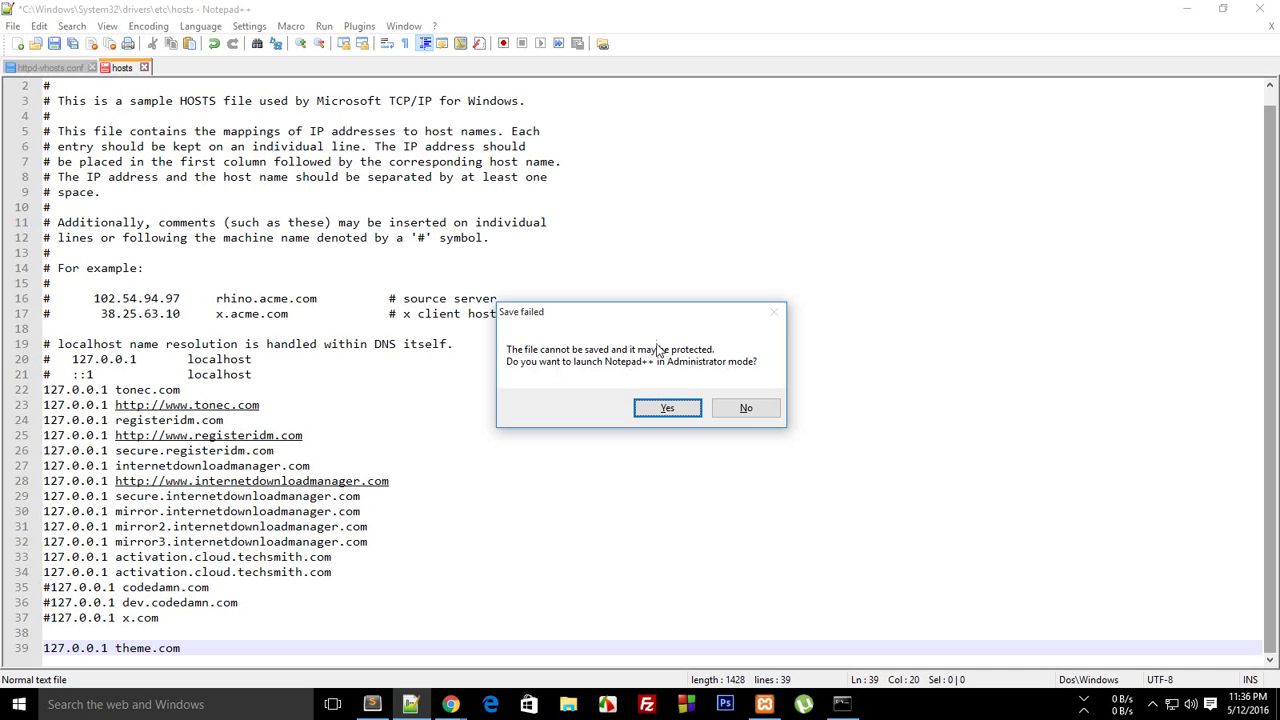
pyautogui.click(666, 410)
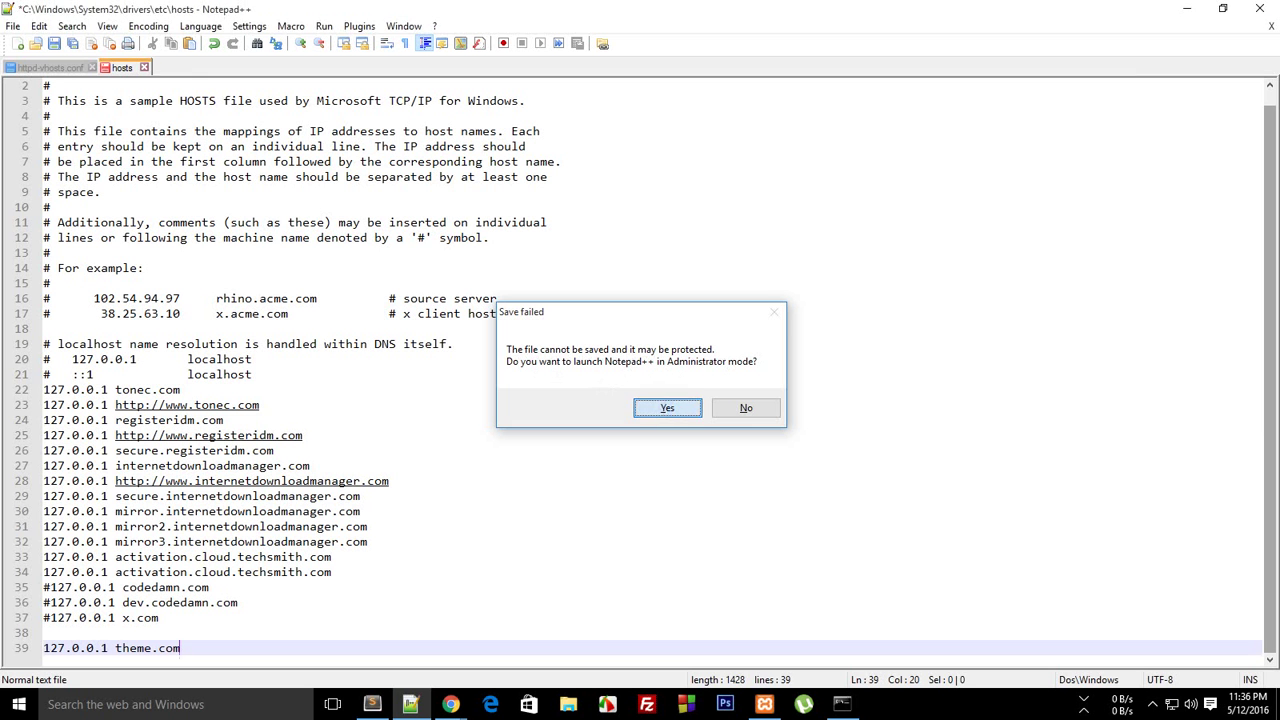
pyautogui.hotkey('ctrl', 's')
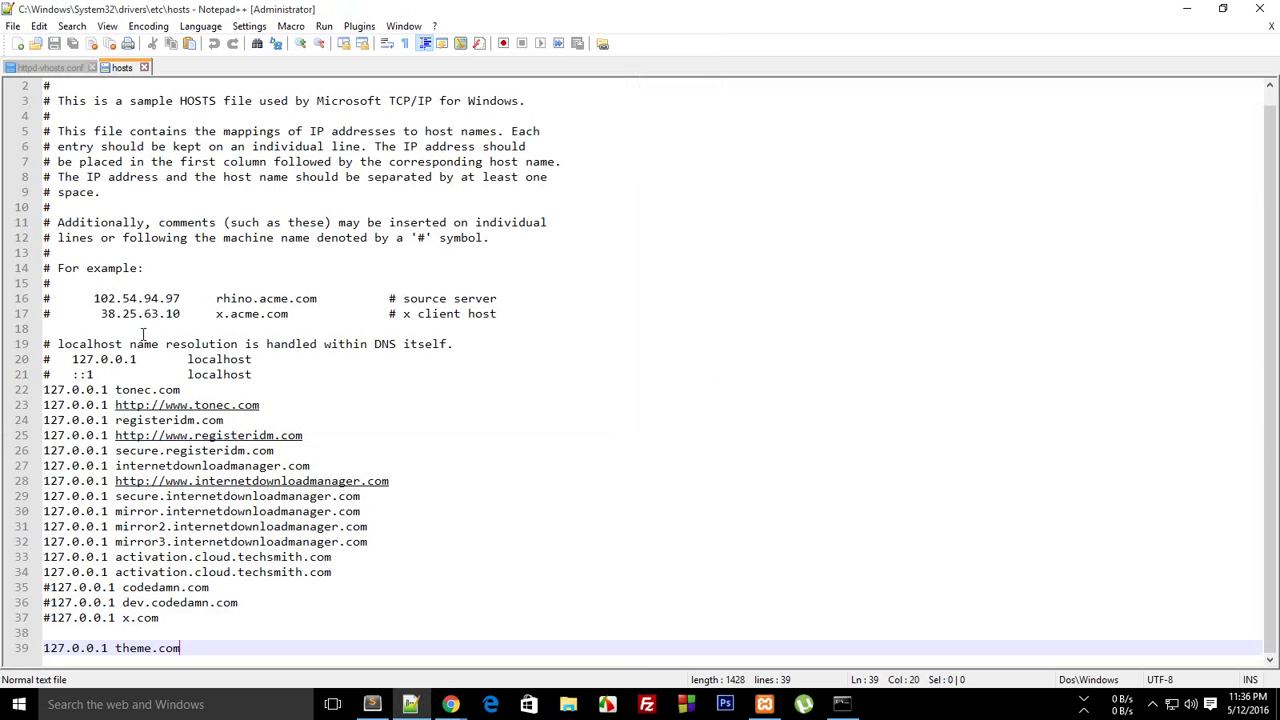
# Check the theme.com entries in hosts and httpd-vhosts.conf, then close the vhosts tab
pyautogui.moveTo(181, 648); pyautogui.dragTo(110, 648)
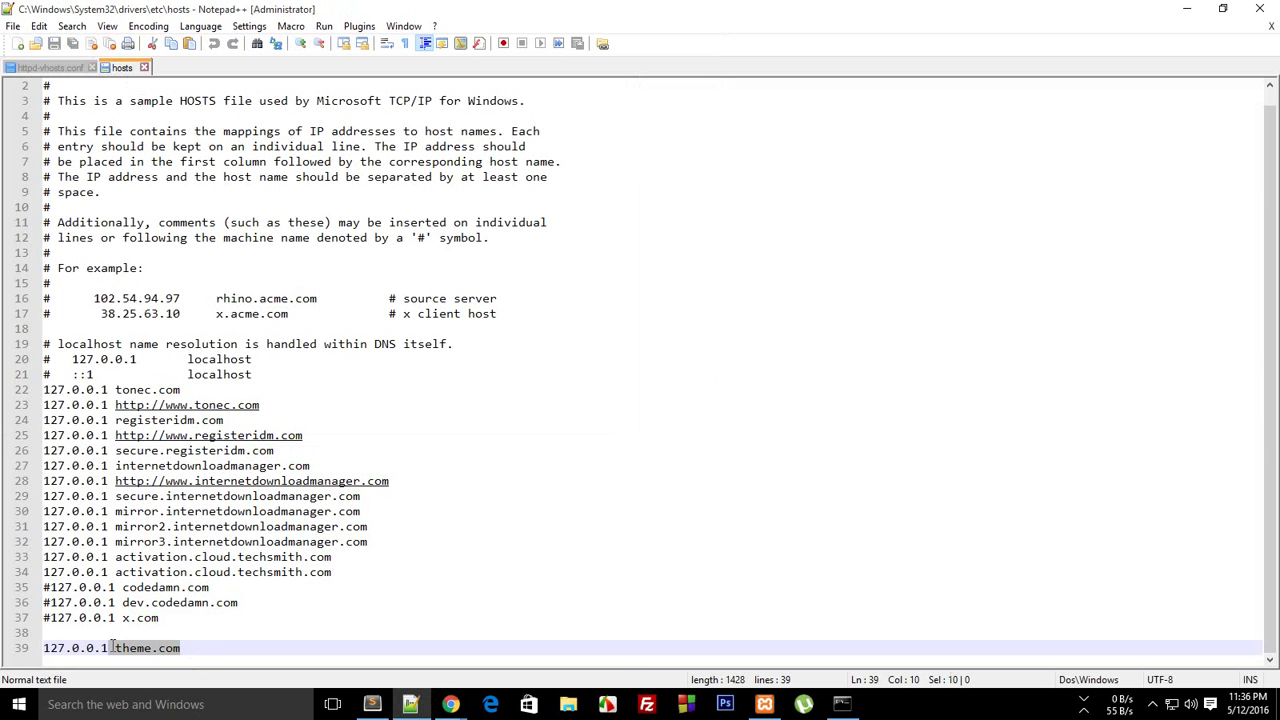
pyautogui.click(50, 67)
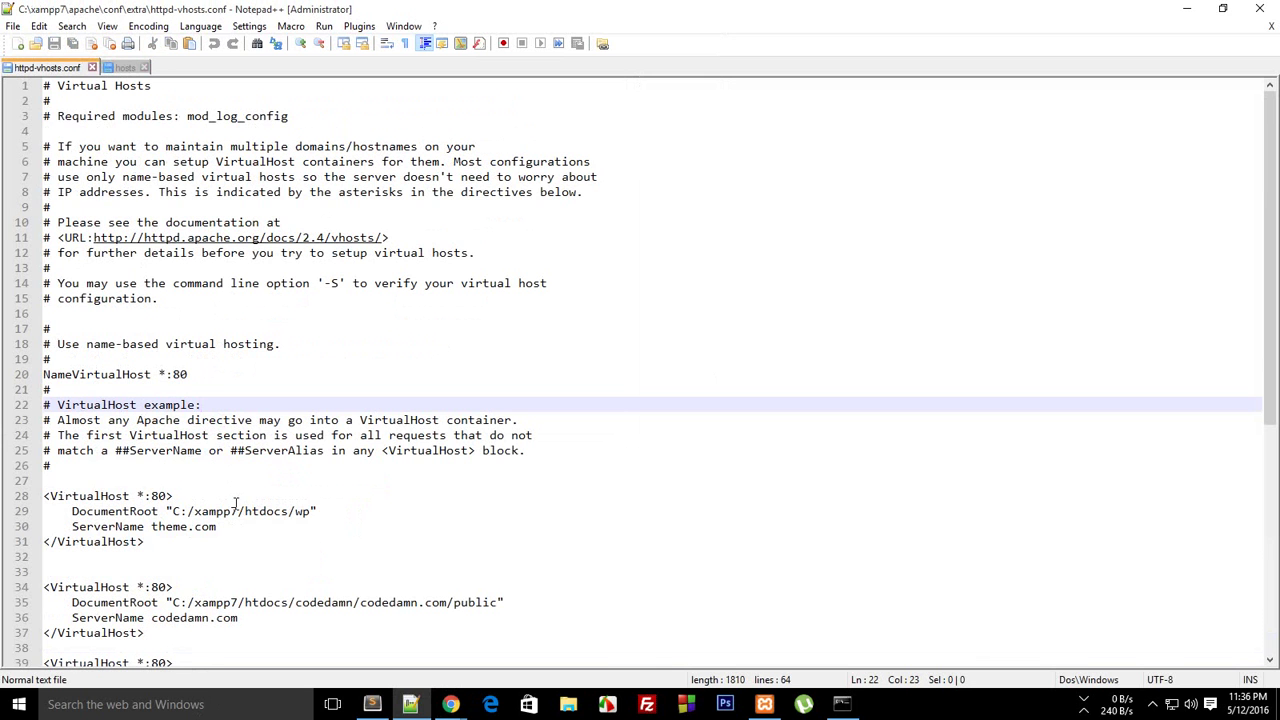
pyautogui.moveTo(228, 526); pyautogui.dragTo(166, 534)
pyautogui.click(173, 526)
pyautogui.middleClick(60, 72)
# Close the hosts tab and Notepad++, then stop and restart Apache and MySQL in XAMPP
pyautogui.middleClick(42, 72)
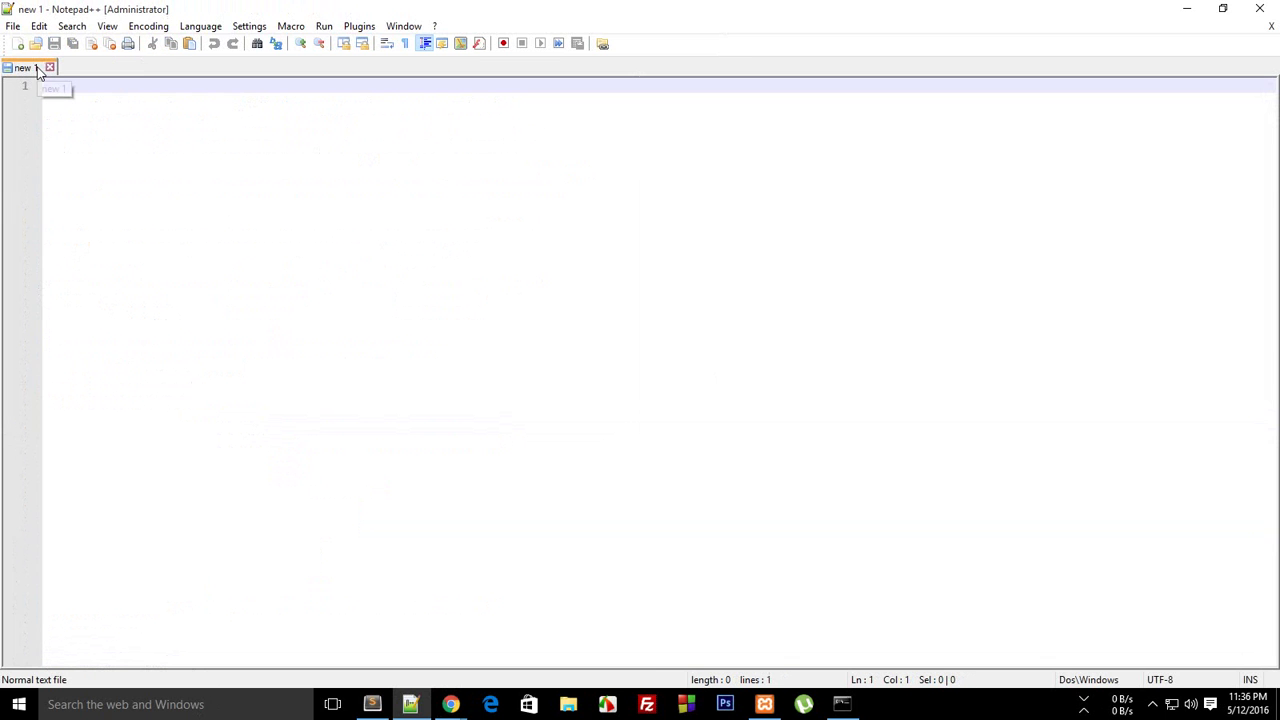
pyautogui.click(1260, 8)
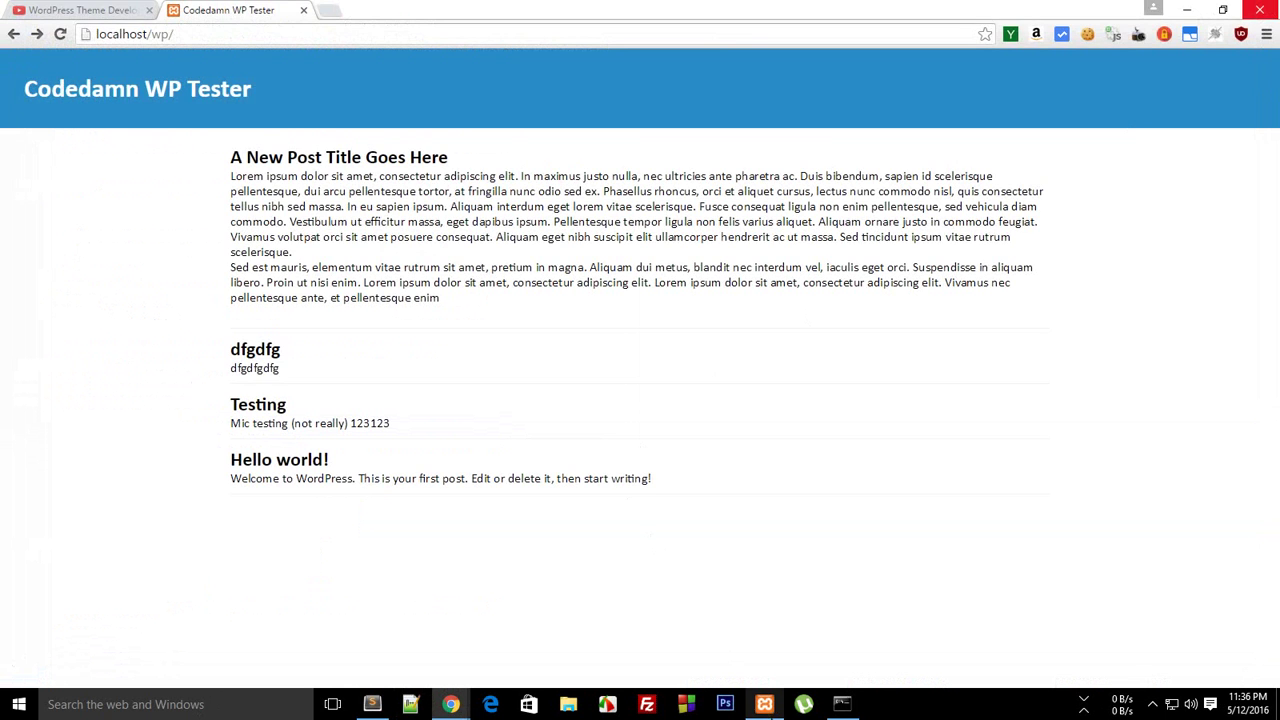
pyautogui.click(764, 704)
pyautogui.click(722, 257)
pyautogui.click(724, 280)
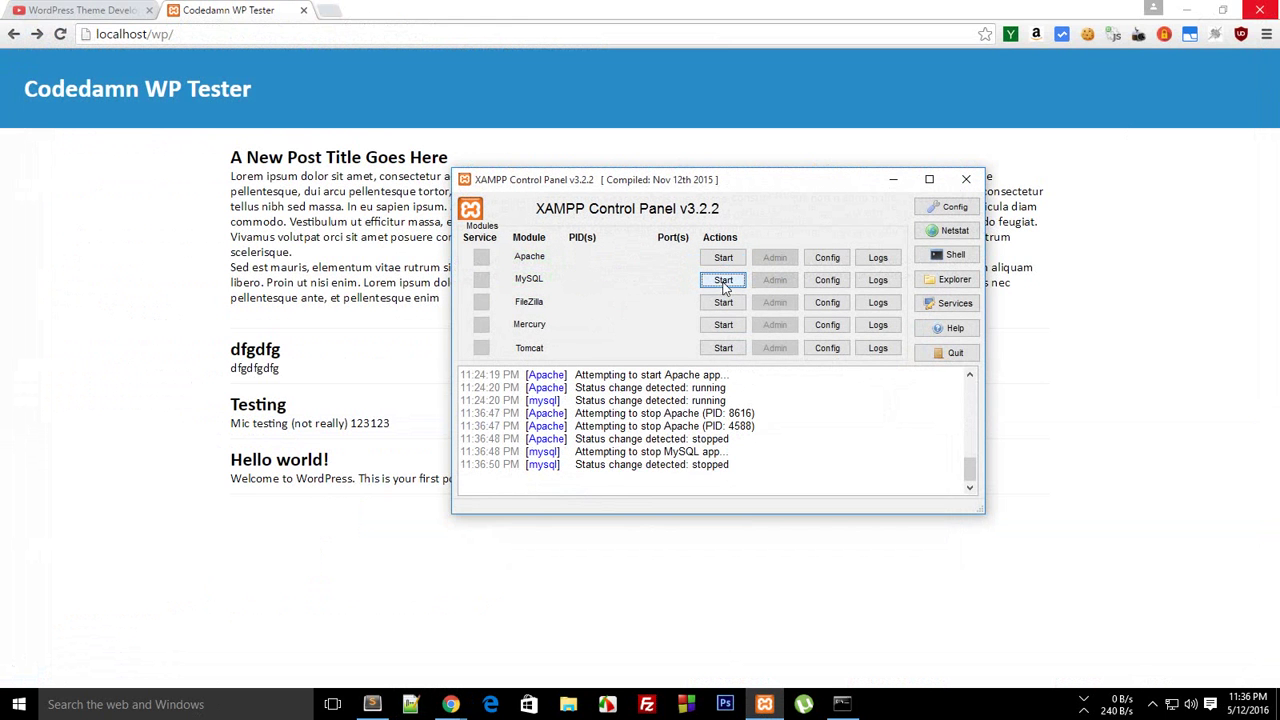
pyautogui.click(718, 257)
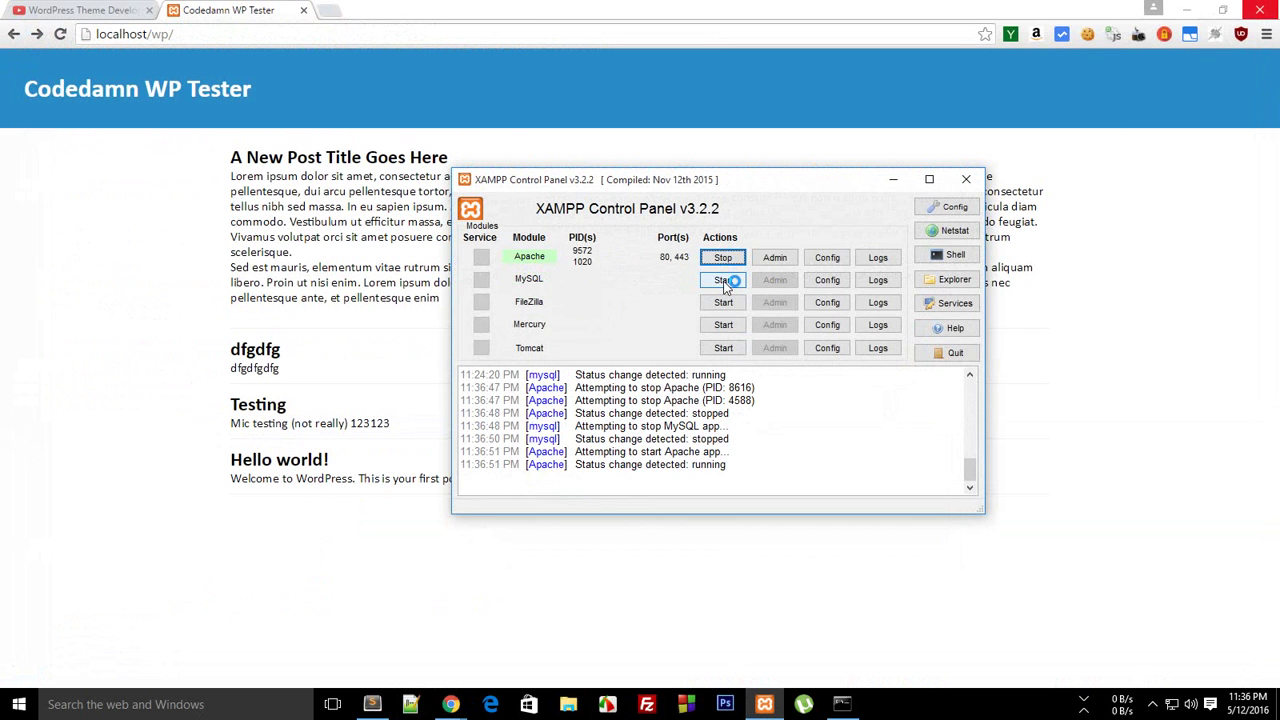
pyautogui.click(724, 280)
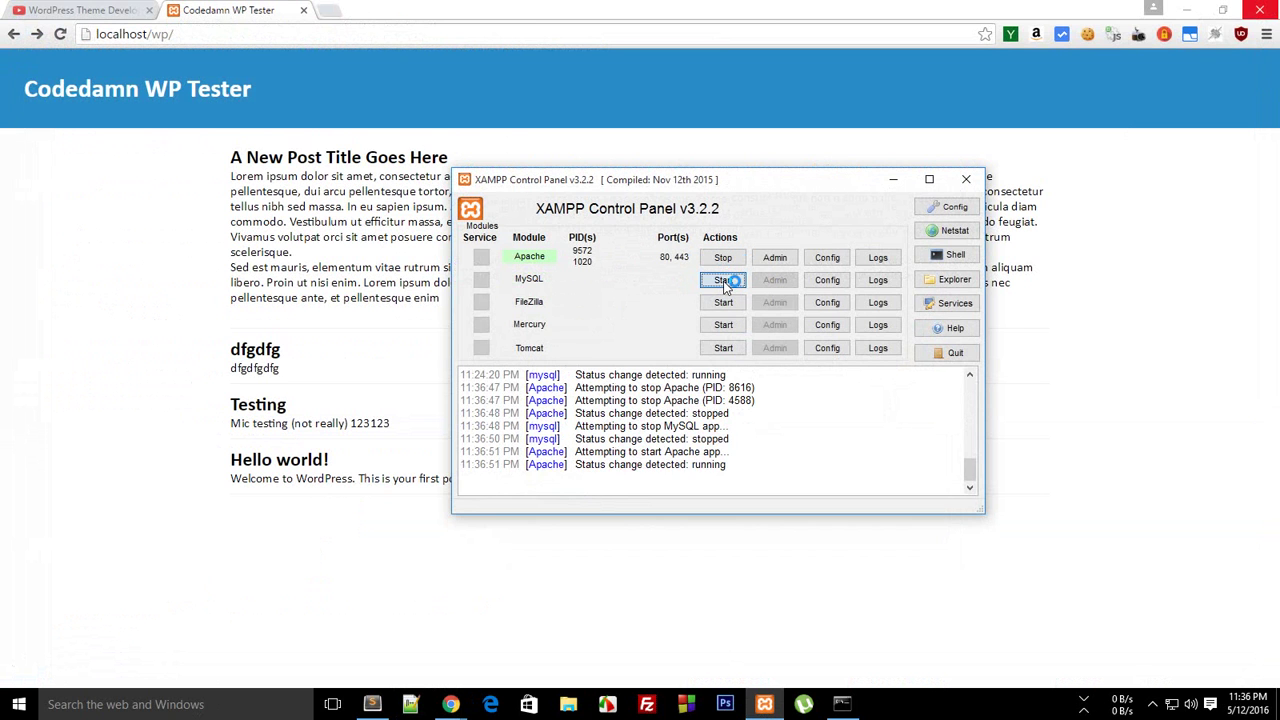
pyautogui.click(326, 252)
# Load theme.com in Chrome and confirm it shows the Codedamn WP Tester posts
pyautogui.click(204, 33)
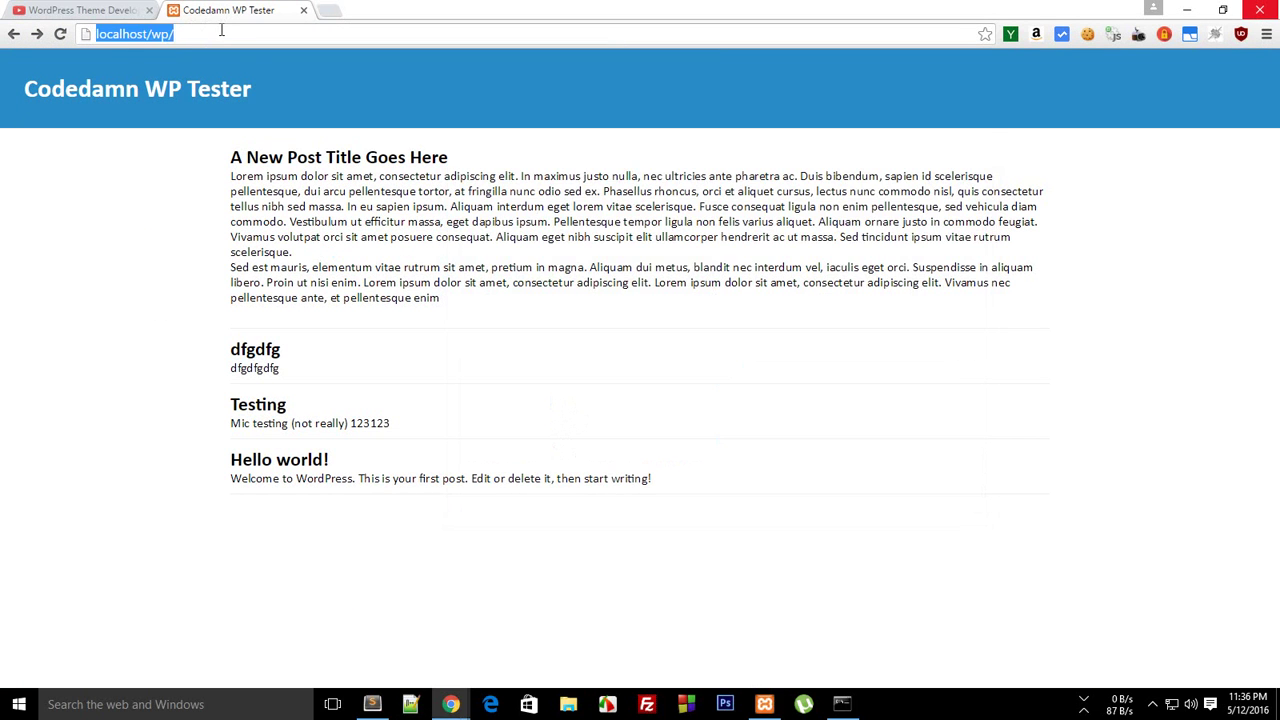
pyautogui.write('theme.com')
pyautogui.press('Return')
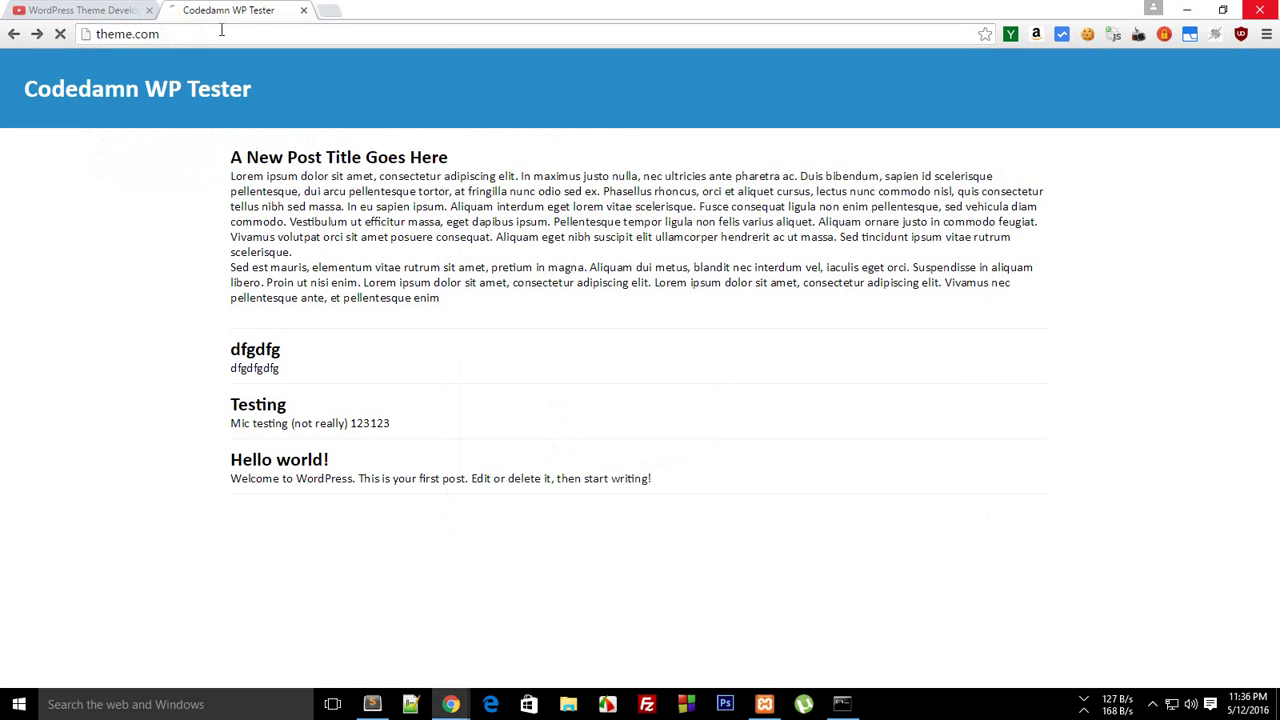
pyautogui.moveTo(393, 221); pyautogui.dragTo(408, 330)
pyautogui.click(726, 417)
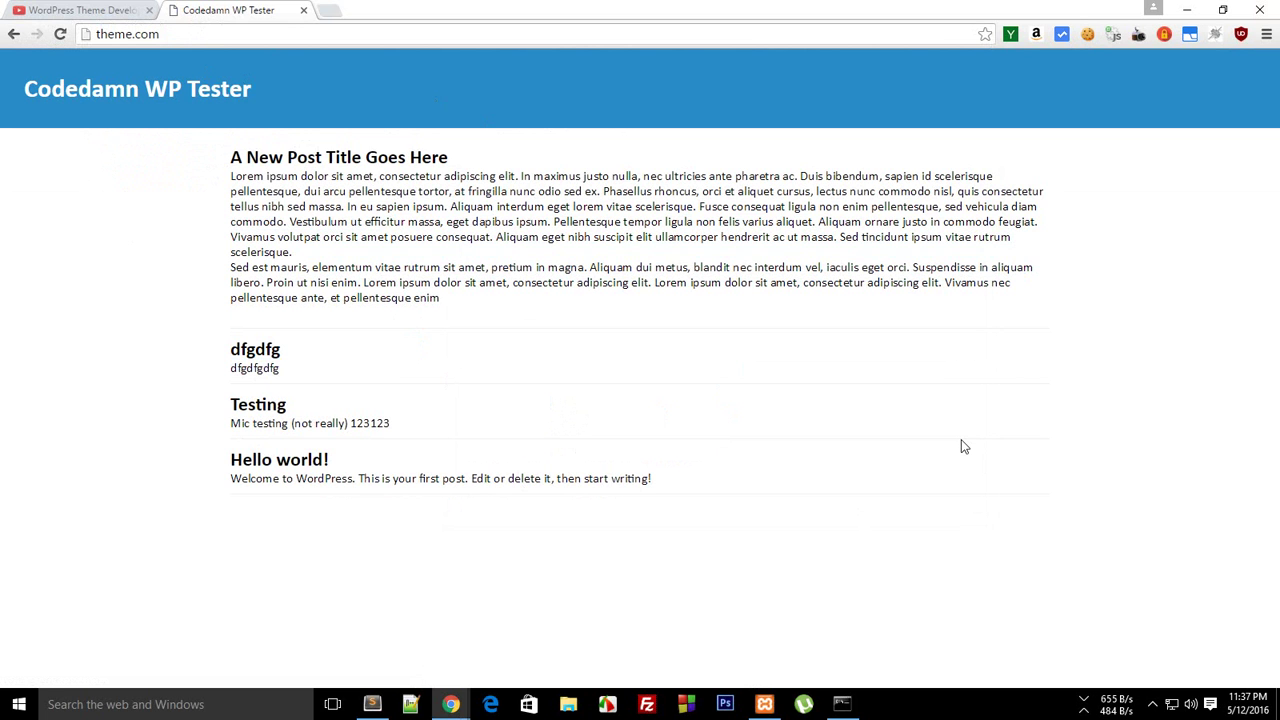
# Go to theme.com/wp-admin to reach the WordPress login page
pyautogui.click(329, 27)
pyautogui.write('wp0')
pyautogui.press('BackSpace')
pyautogui.write('-admin')
pyautogui.press('Return')
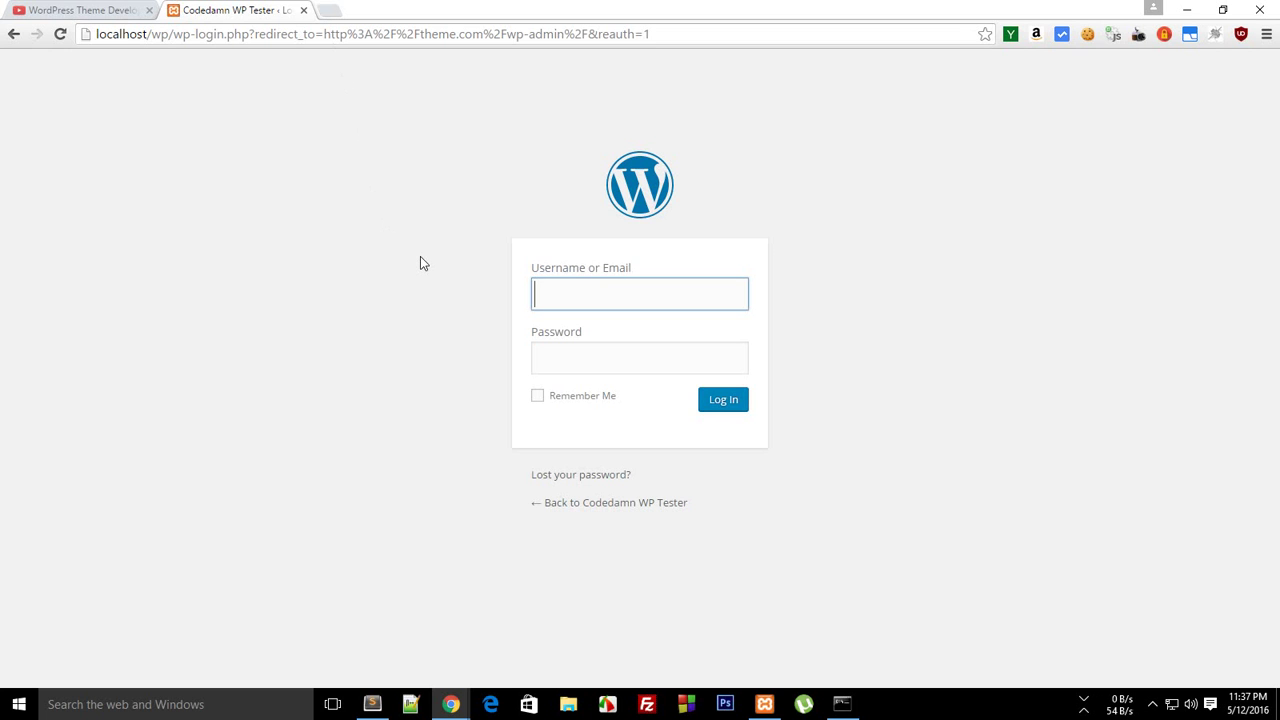
# Enter the admin username and a password and submit; the password is rejected
pyautogui.write('mehu;l')
pyautogui.press('BackSpace')
pyautogui.press('BackSpace')
pyautogui.write('l')
pyautogui.press('Tab')
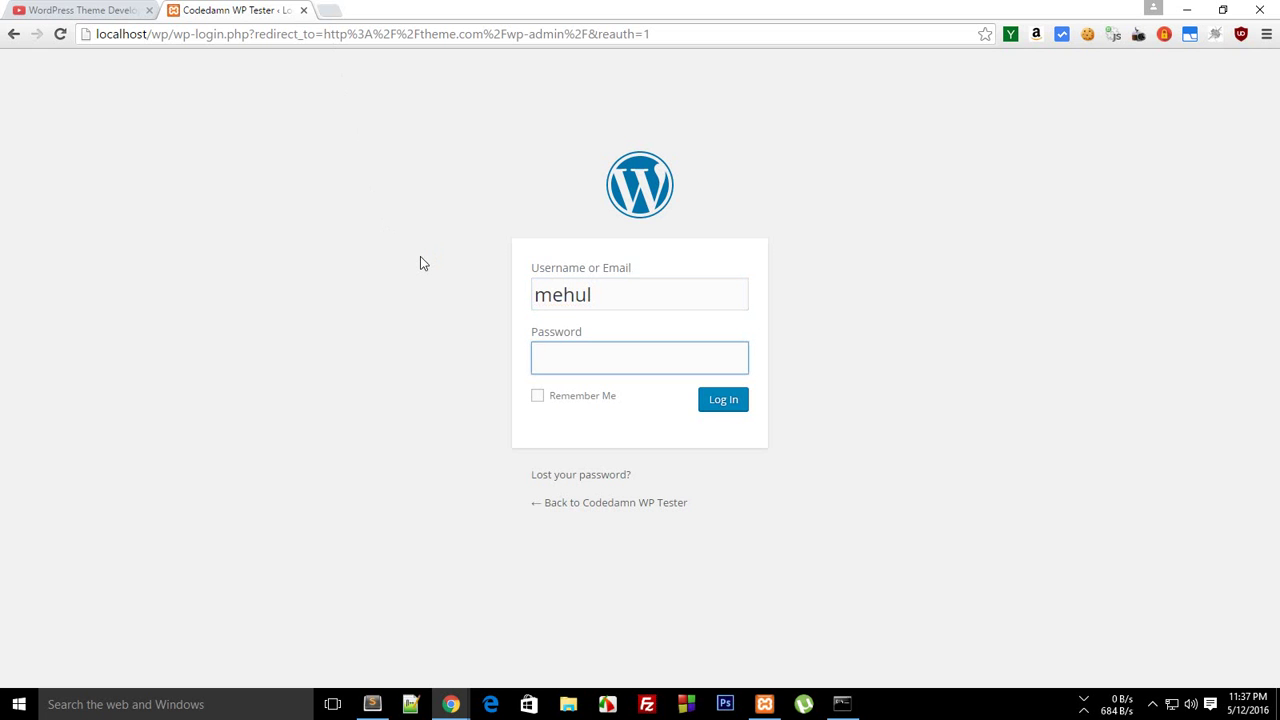
pyautogui.press('Return')
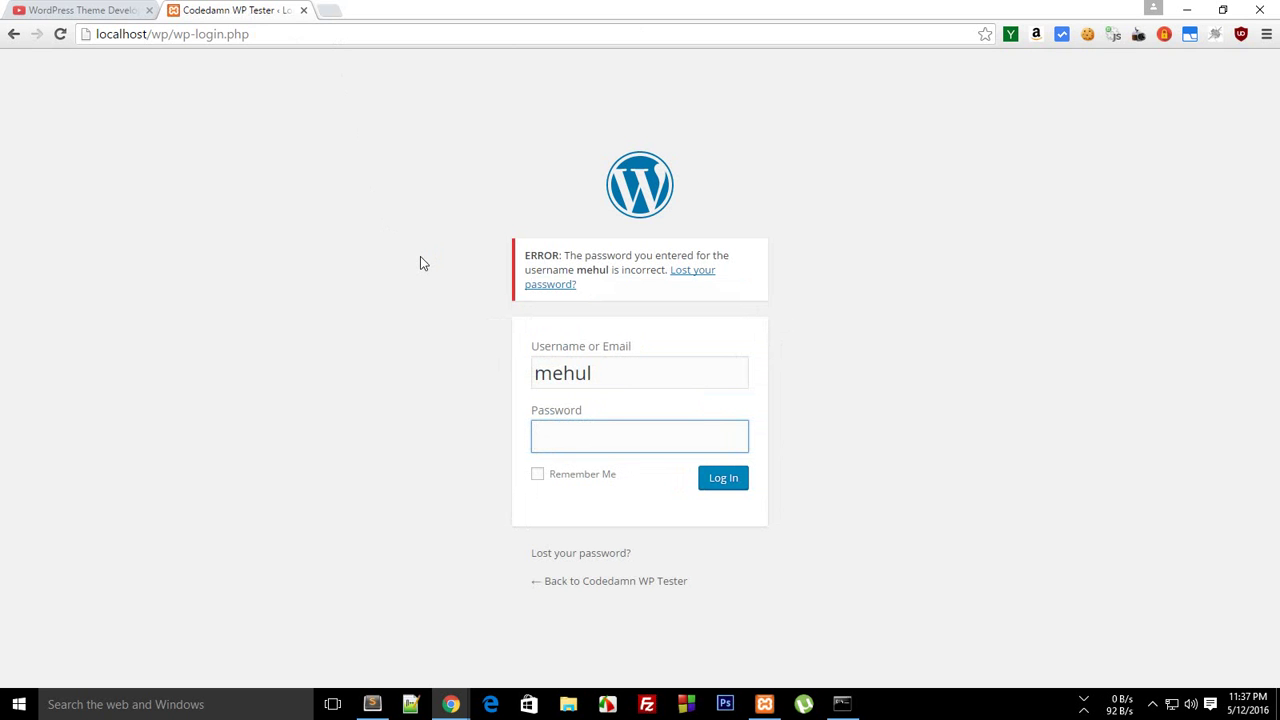
# Open localhost/phpmyadmin in a new tab and select the wp database
pyautogui.hotkey('ctrl', 't')
pyautogui.write('loca')
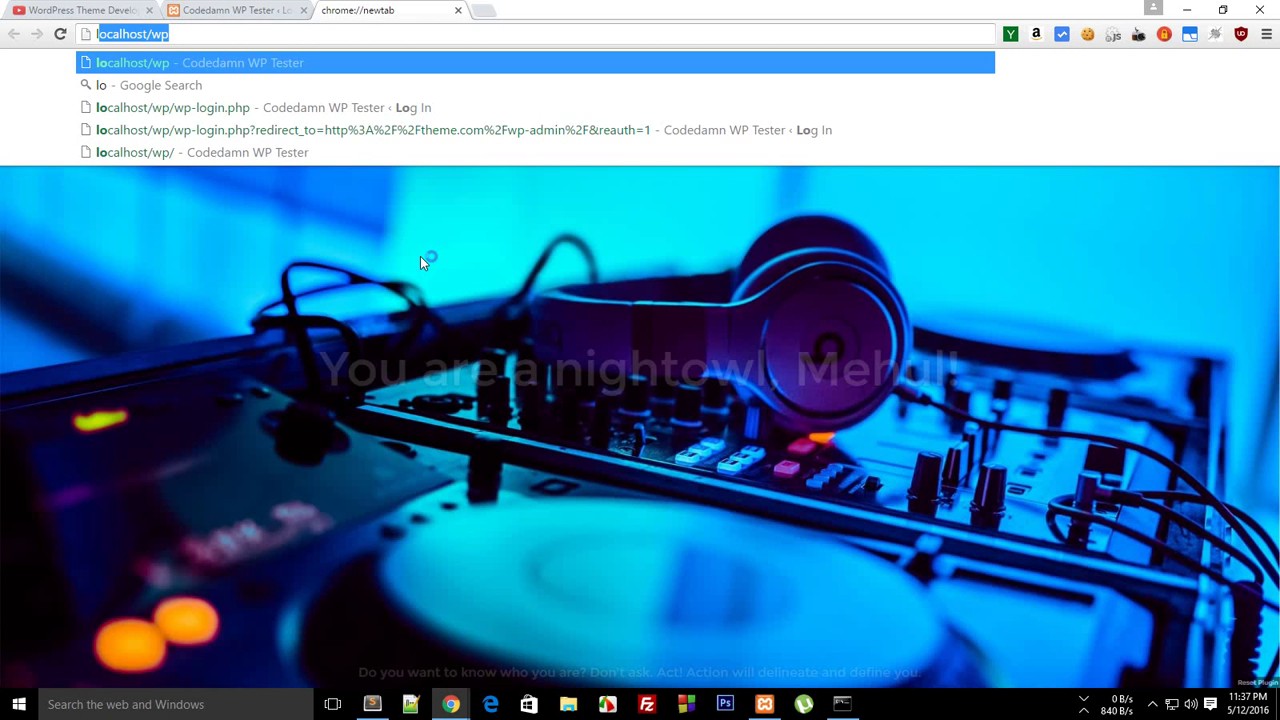
pyautogui.write('lhost/pas')
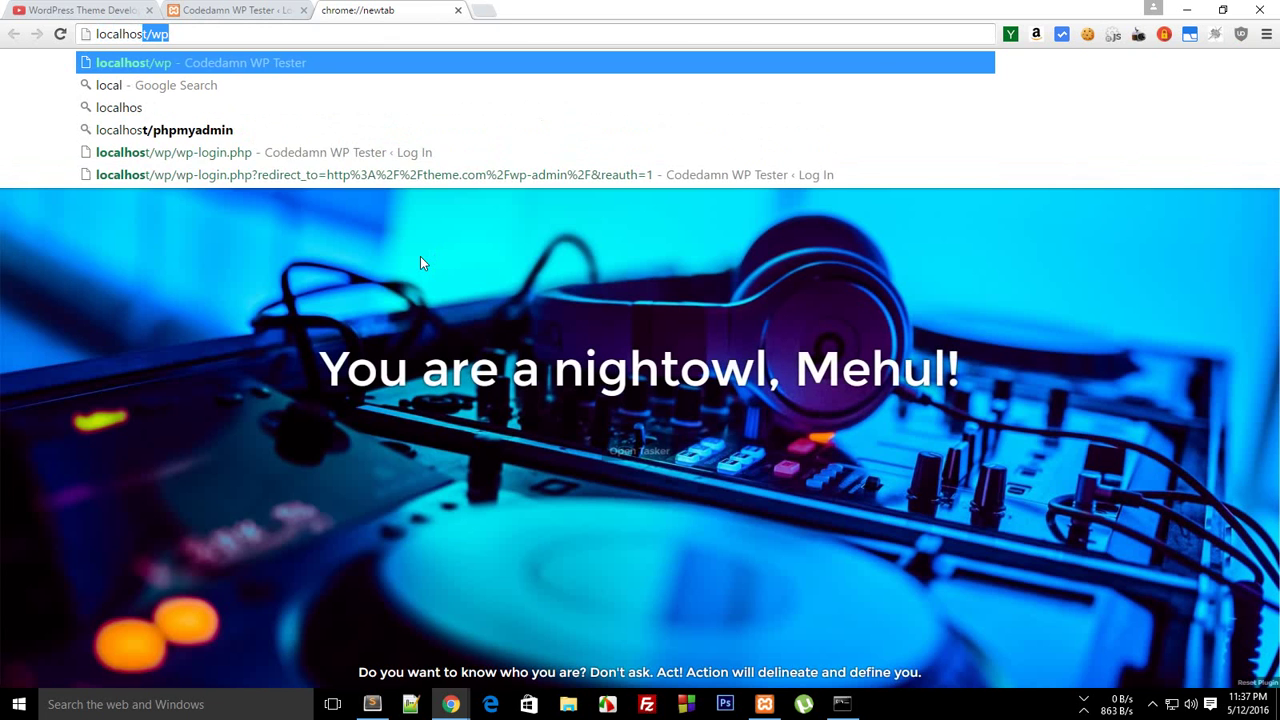
pyautogui.press('BackSpace')
pyautogui.press('BackSpace')
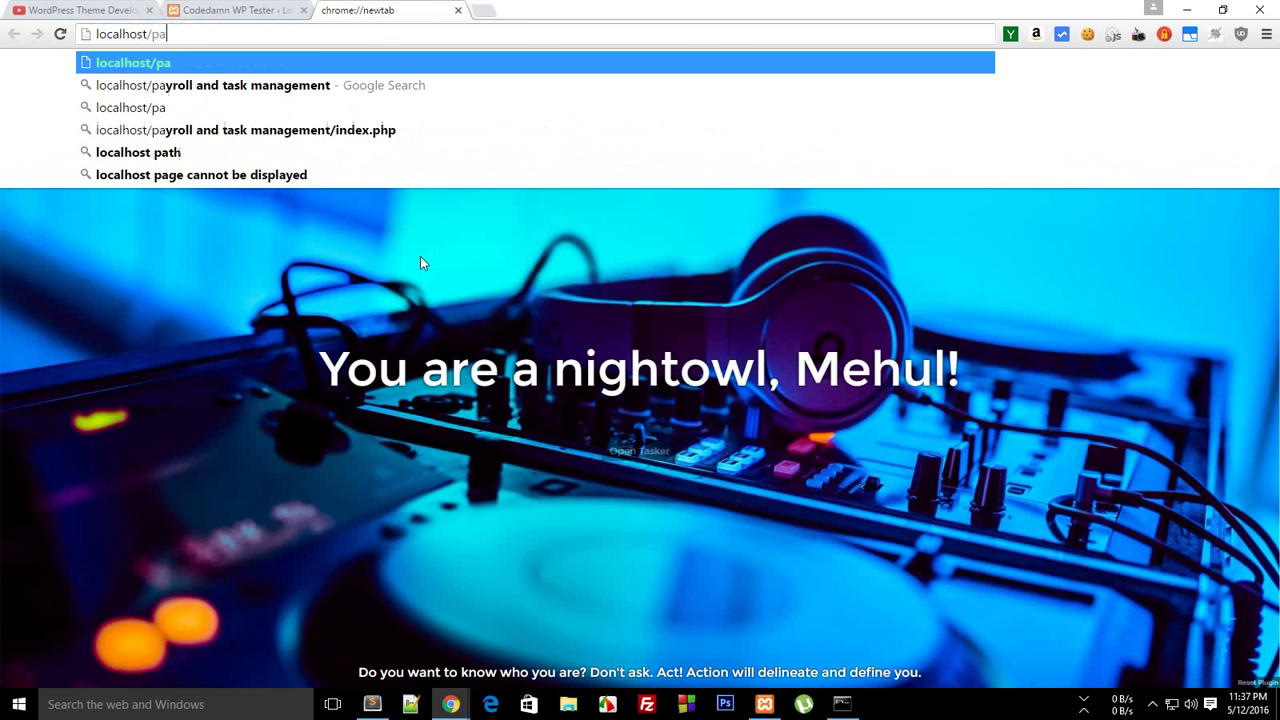
pyautogui.write('hpmyadmin')
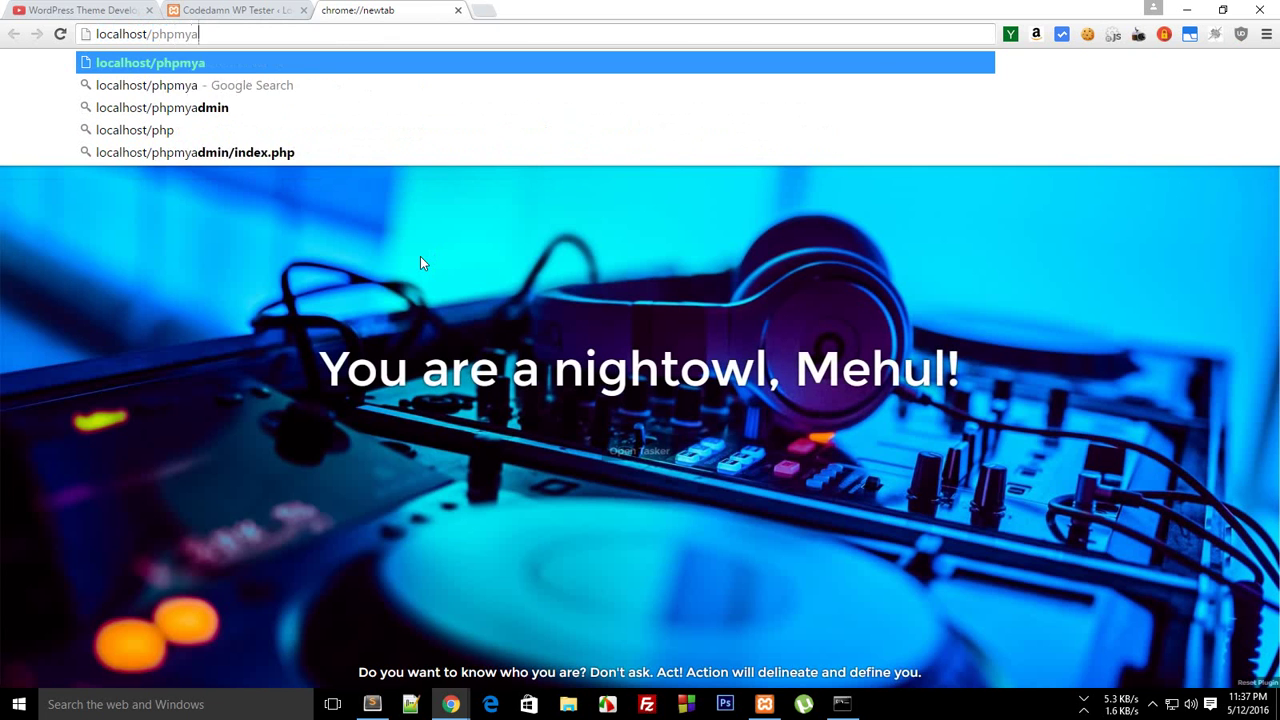
pyautogui.press('Return')
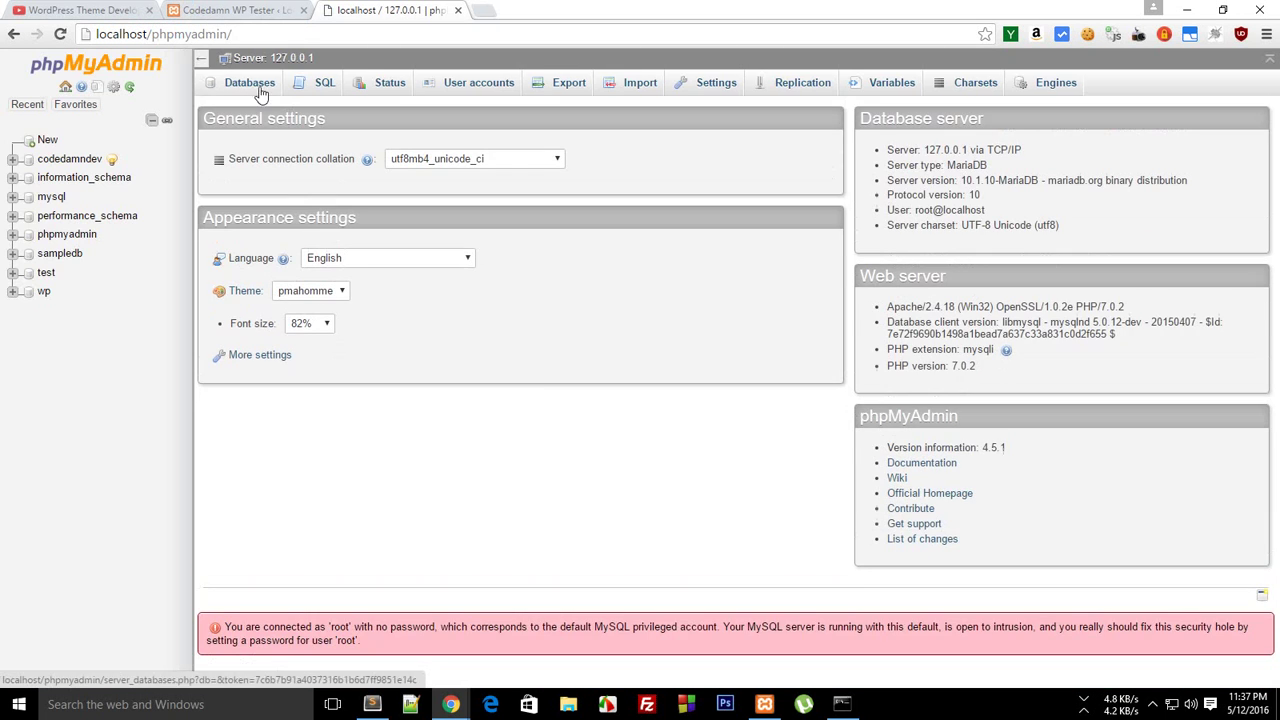
pyautogui.hotkey('ctrl', 'shift', 'Tab')
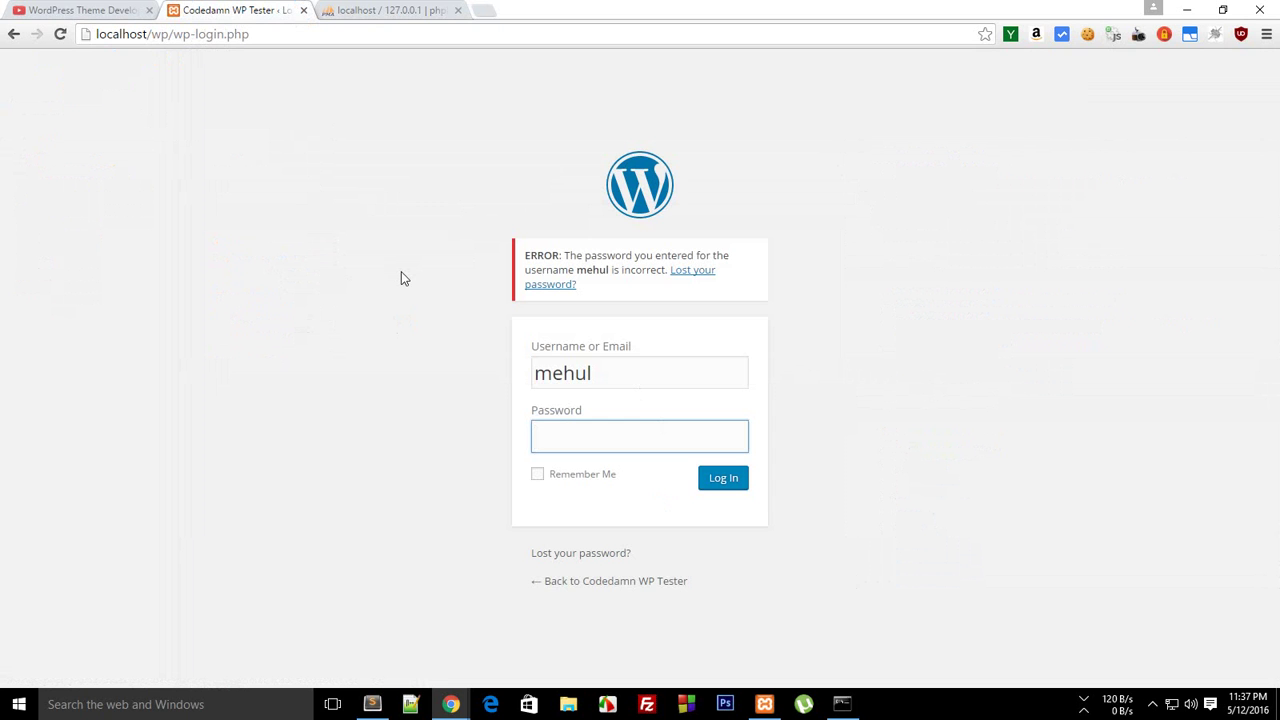
pyautogui.click(366, 4)
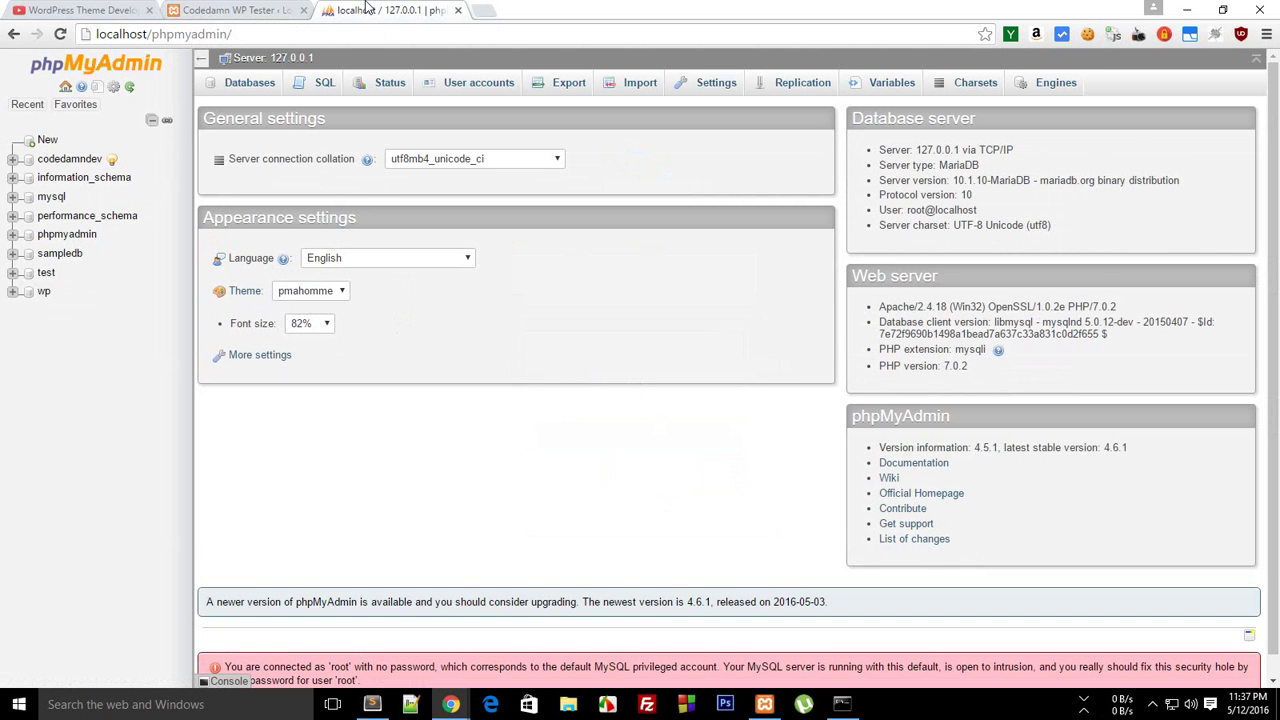
pyautogui.click(43, 292)
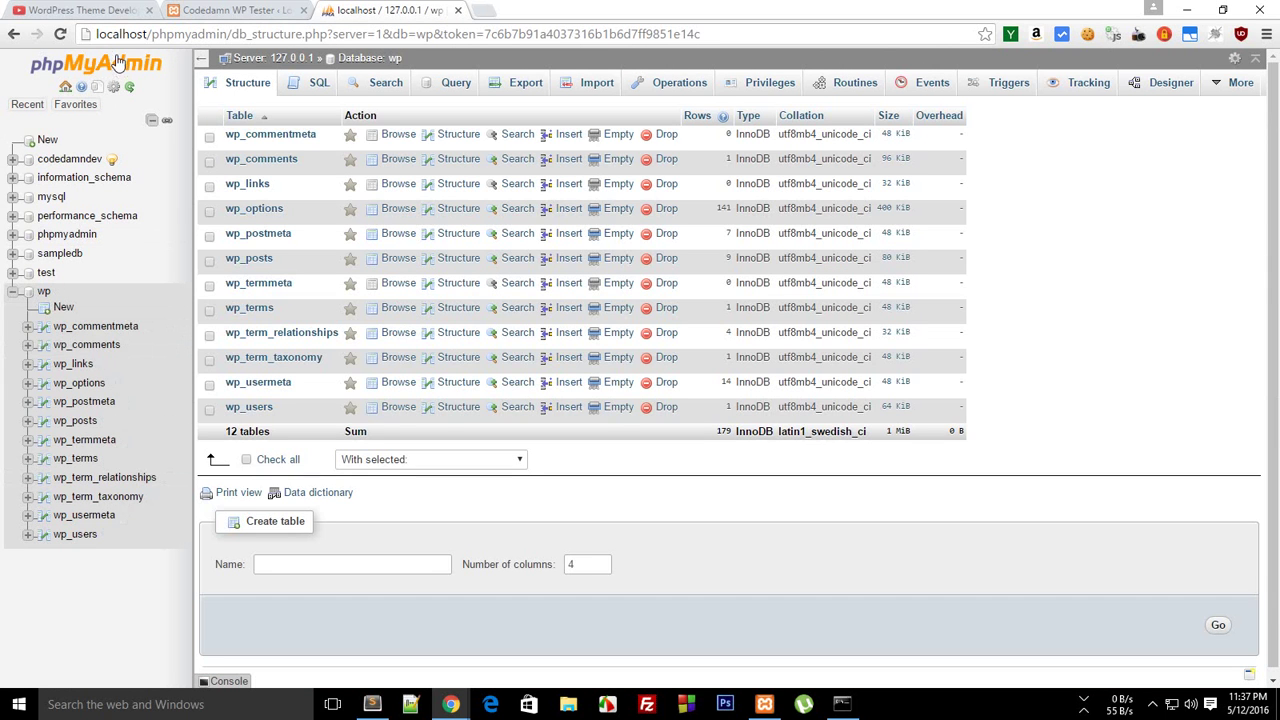
# Browse wp_users and open the user_pass hash for inline editing, selecting all of it
pyautogui.click(255, 408)
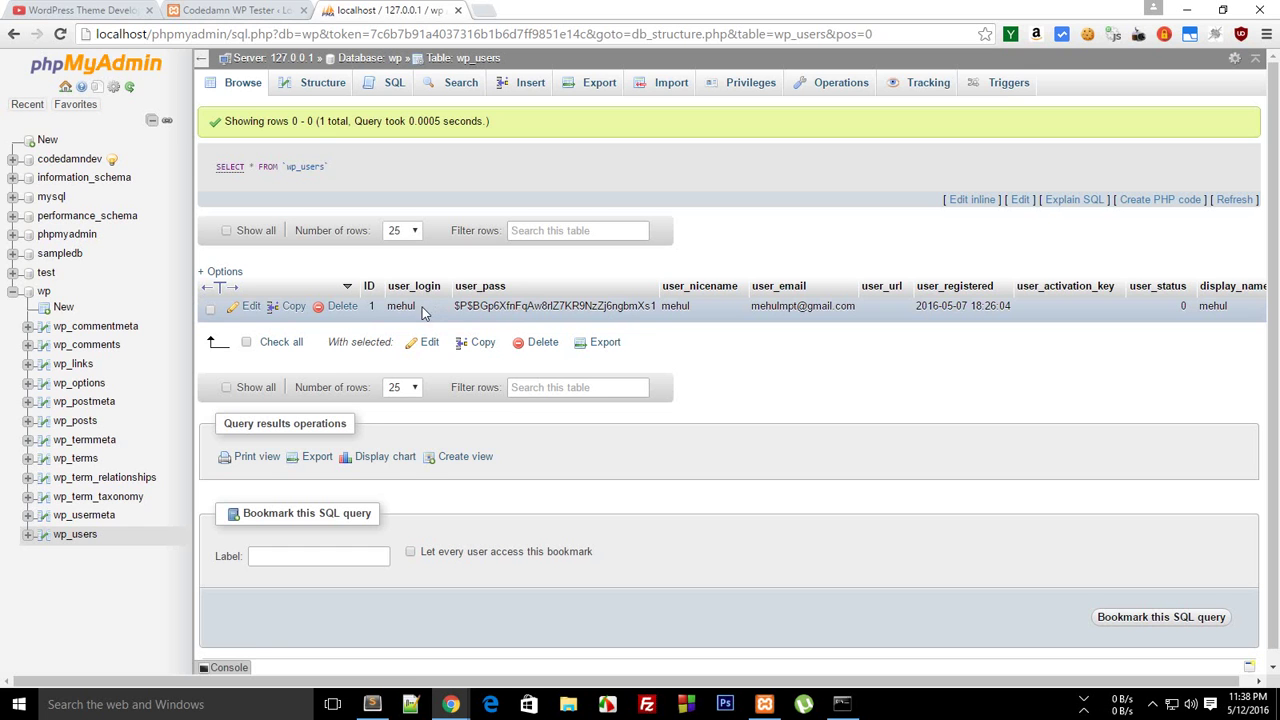
pyautogui.doubleClick(521, 310)
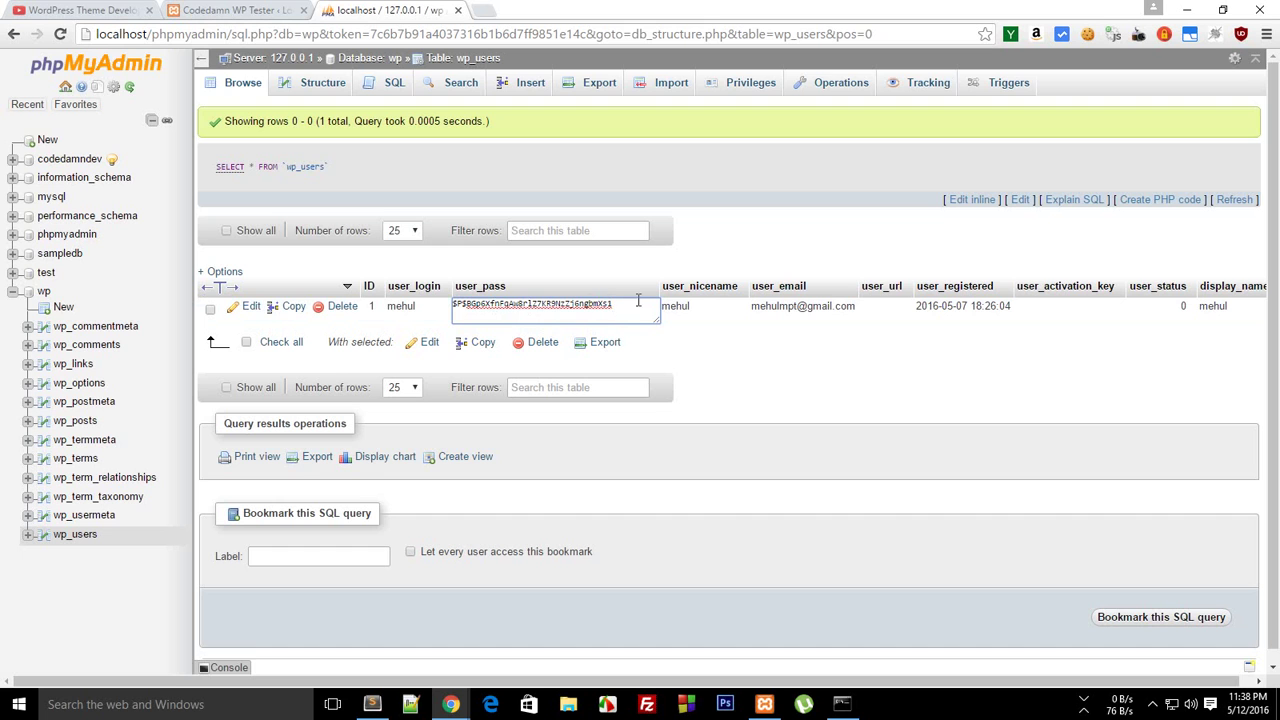
pyautogui.moveTo(642, 300); pyautogui.dragTo(449, 303)
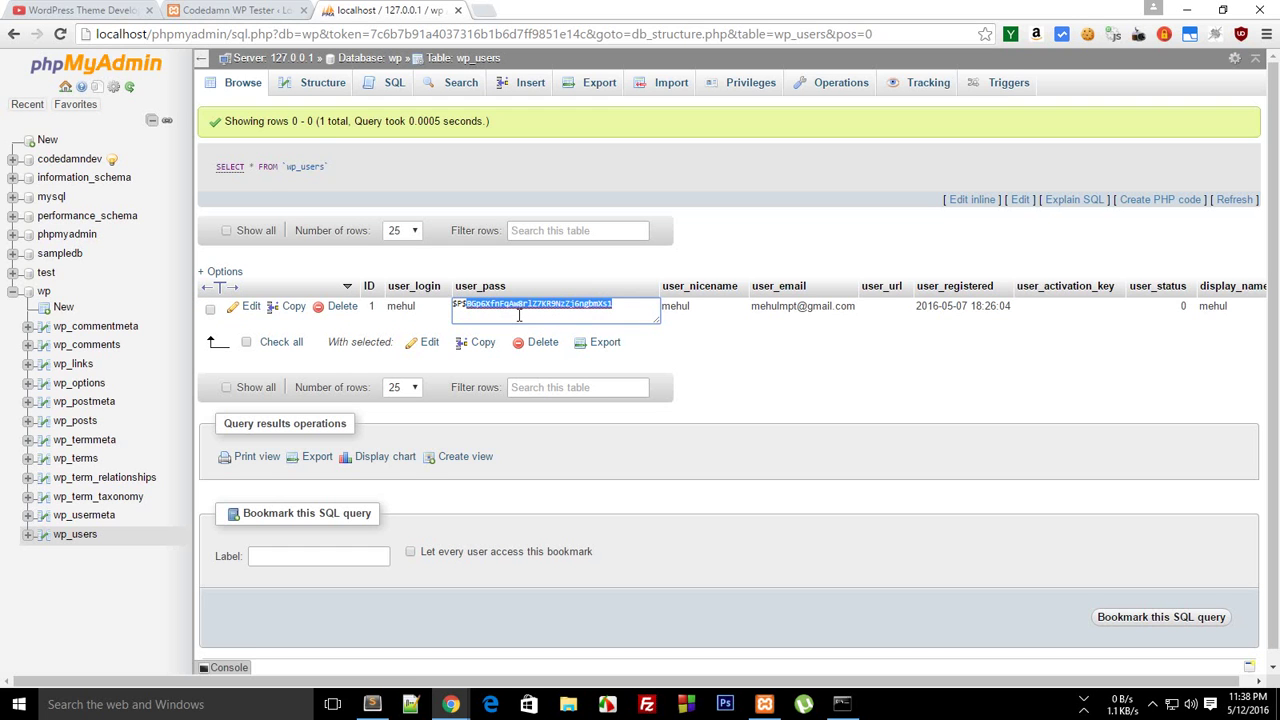
# Inspect the stored user_pass hash in wp_users and close the inline editor without changes
pyautogui.tripleClick(520, 312)
pyautogui.moveTo(656, 320)
pyautogui.mouseDown()
pyautogui.moveTo(712, 368)
pyautogui.moveTo(658, 331)
pyautogui.mouseUp()
pyautogui.click(705, 384)
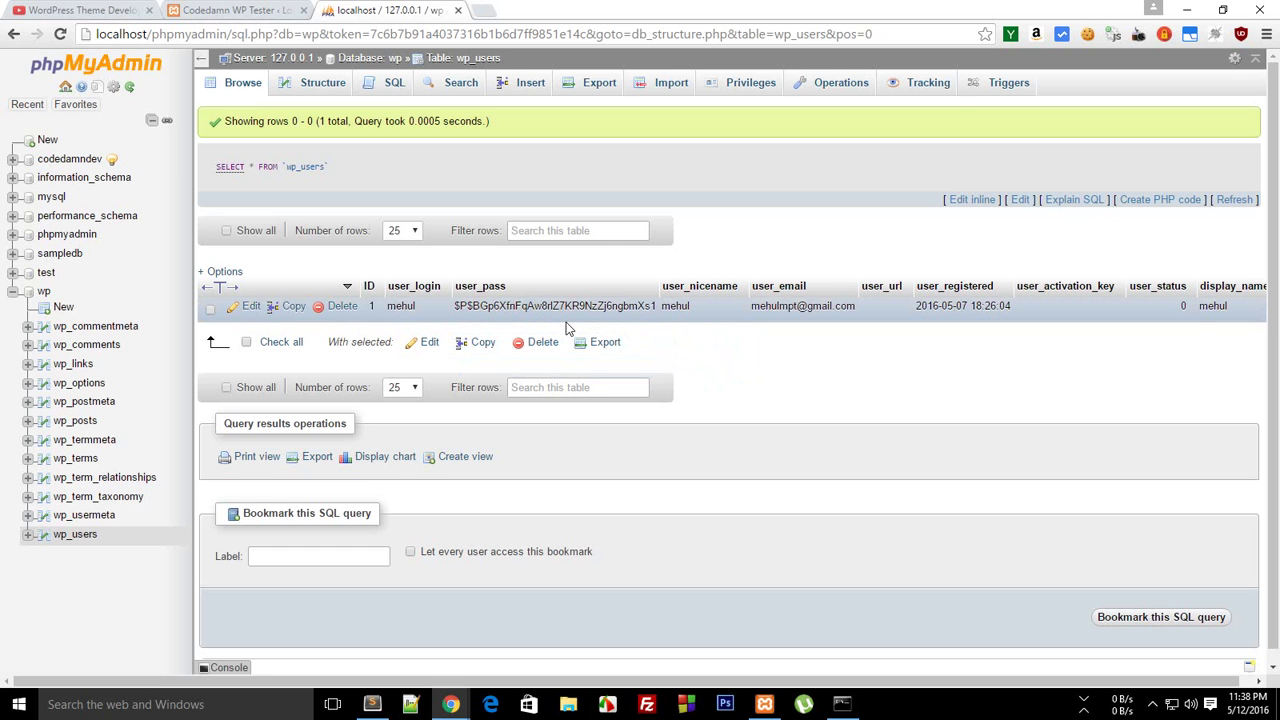
pyautogui.doubleClick(540, 307)
pyautogui.moveTo(620, 303); pyautogui.dragTo(445, 306)
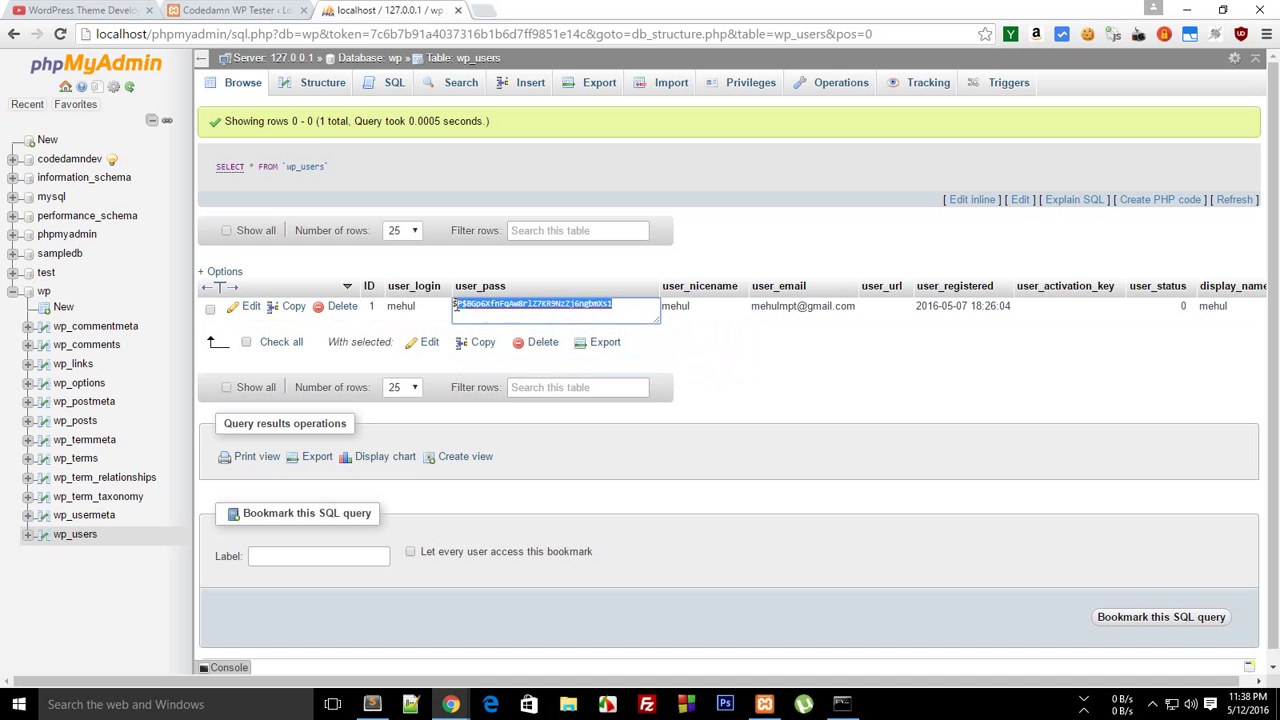
pyautogui.click(722, 388)
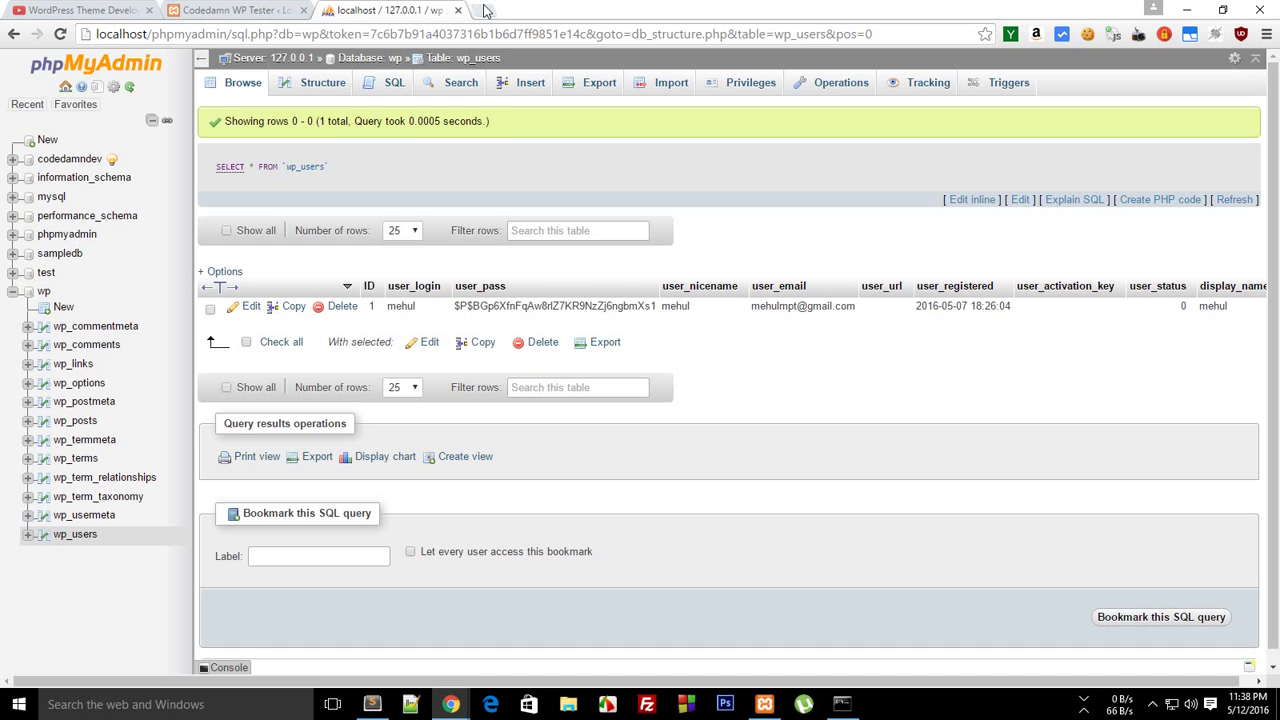
# Search Google for 'md5 encryption online' in a new tab
pyautogui.click(485, 10)
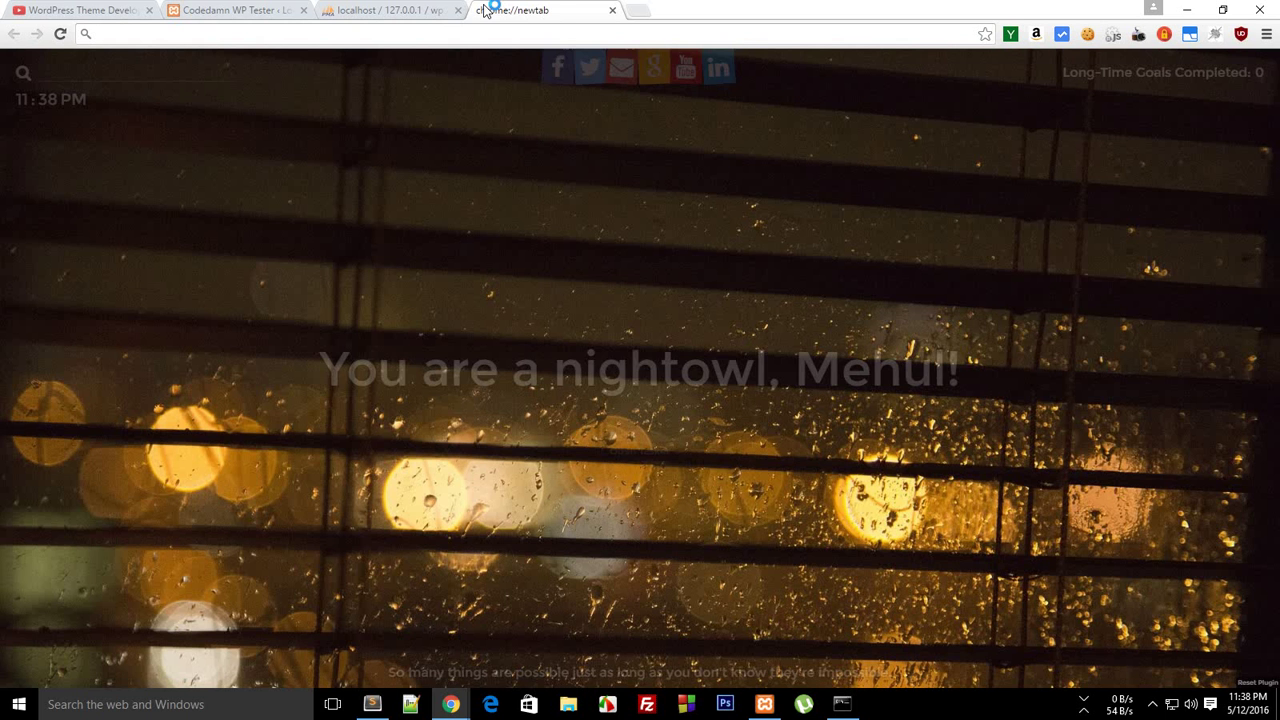
pyautogui.write('md5 enc')
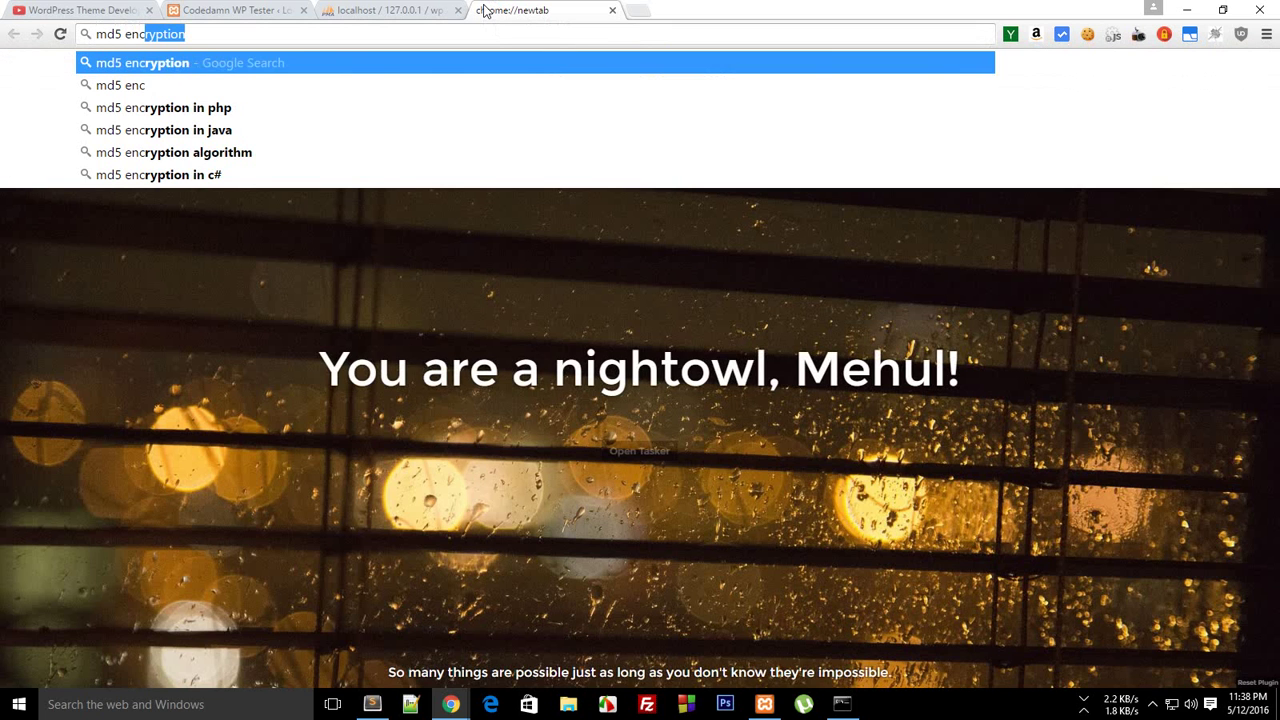
pyautogui.write('ryption online')
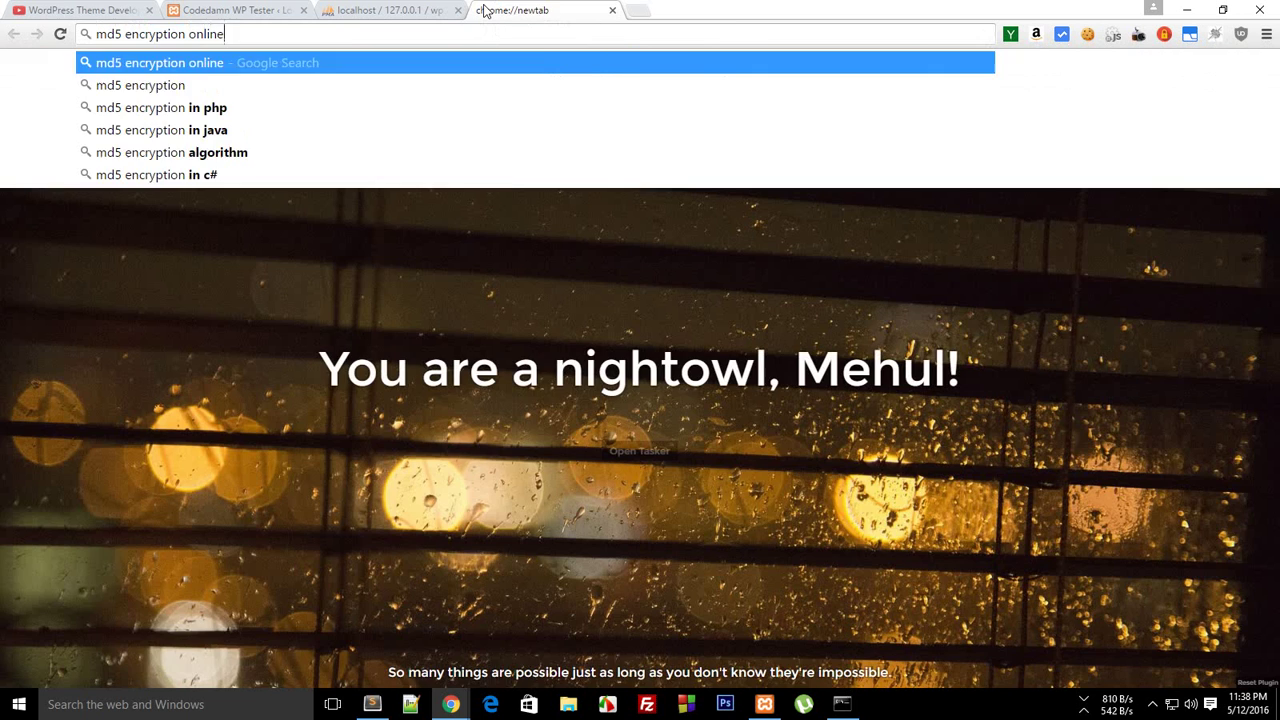
pyautogui.press('Return')
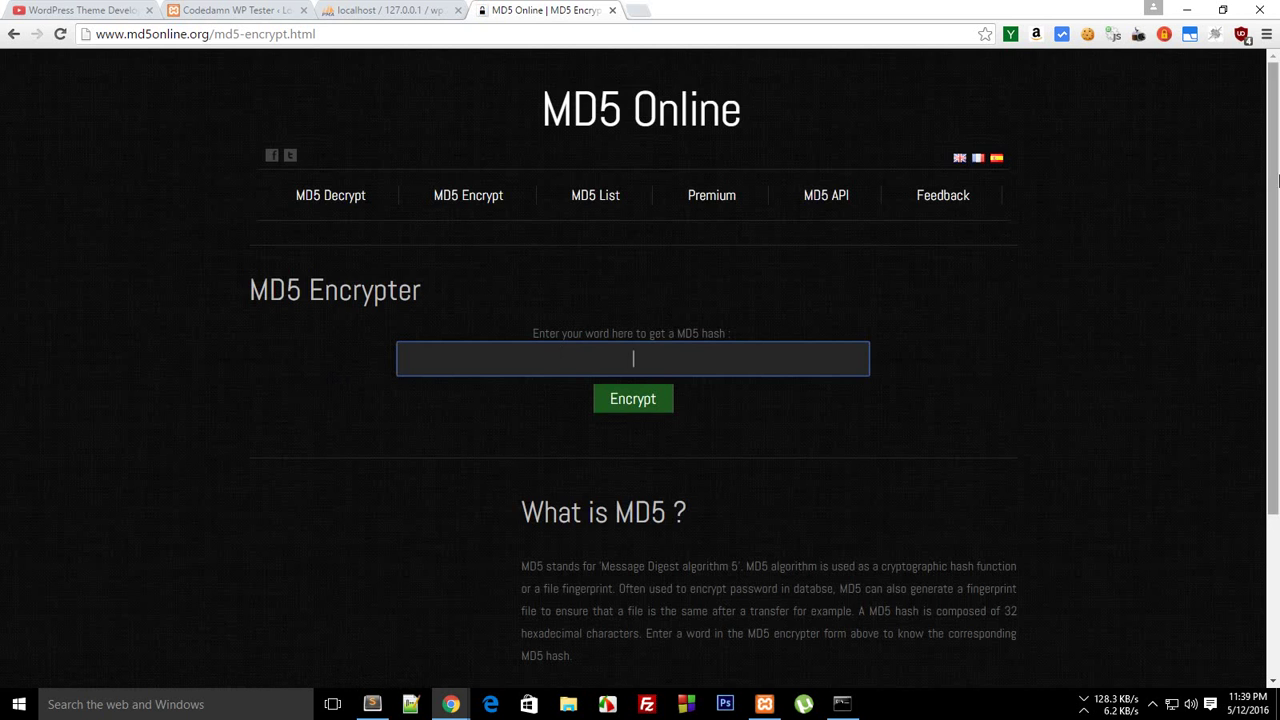
# Generate the MD5 hash of the new password on MD5 Online and copy it
pyautogui.moveTo(1273, 158)
pyautogui.mouseDown()
pyautogui.moveTo(1273, 205)
pyautogui.moveTo(1273, 158)
pyautogui.mouseUp()
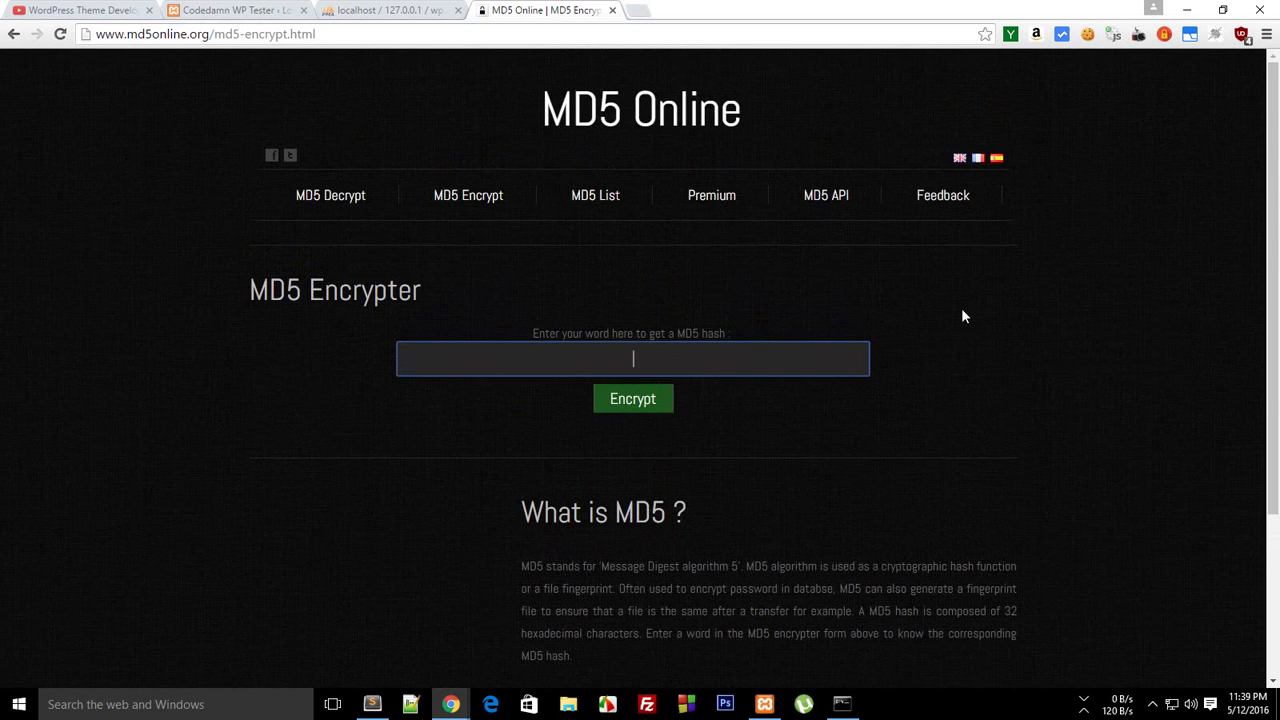
pyautogui.click(640, 406)
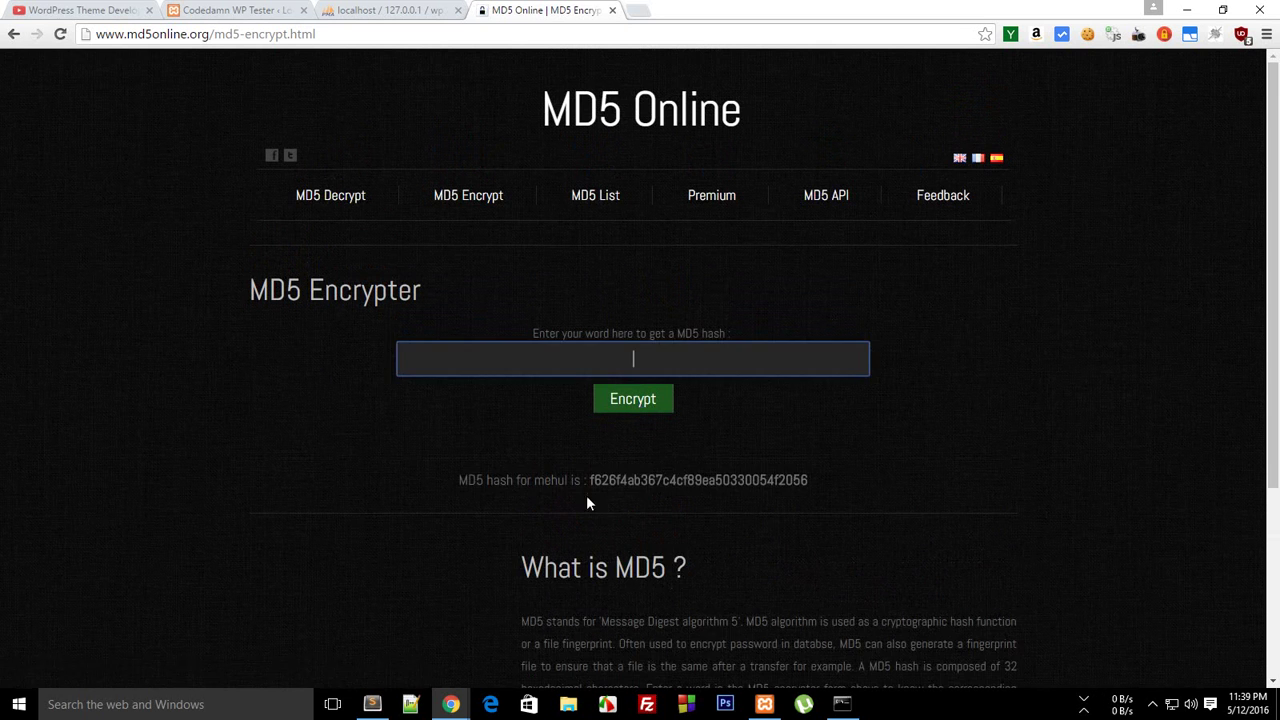
pyautogui.moveTo(588, 481)
pyautogui.mouseDown()
pyautogui.moveTo(836, 480)
pyautogui.moveTo(593, 483)
pyautogui.mouseUp()
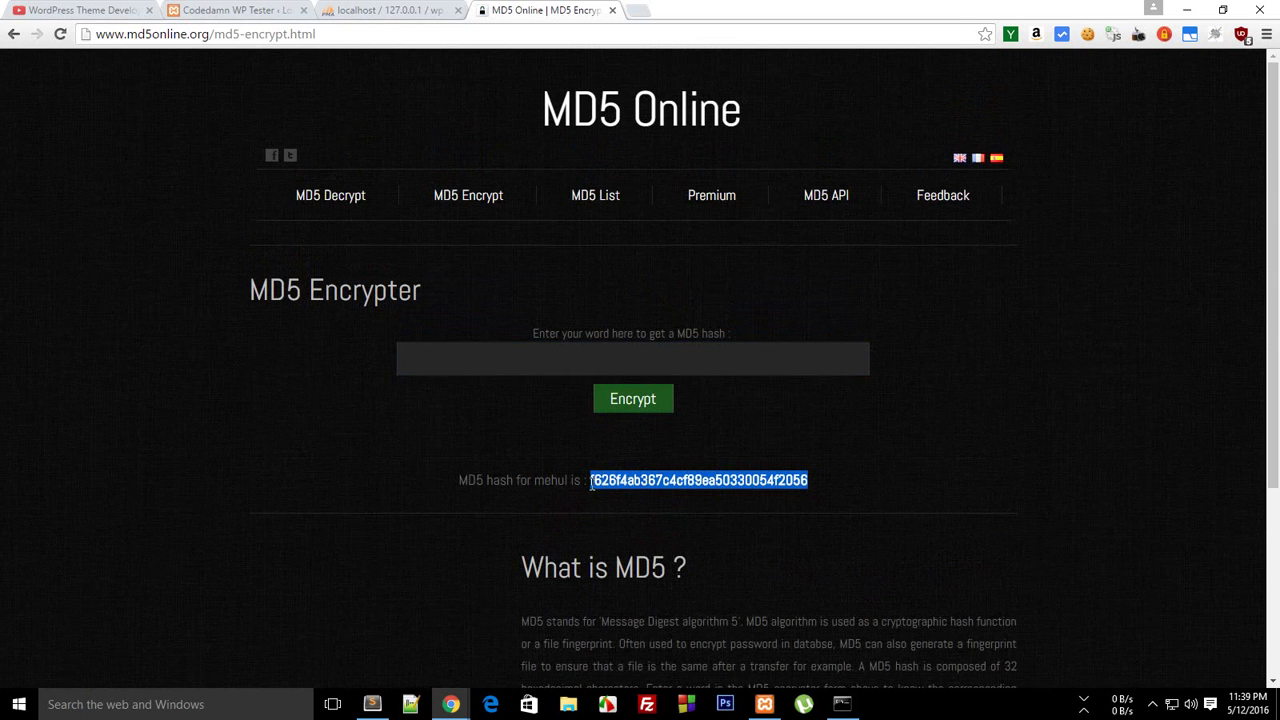
# Replace the old user_pass value in wp_users with the copied MD5 hash and save
pyautogui.click(365, 8)
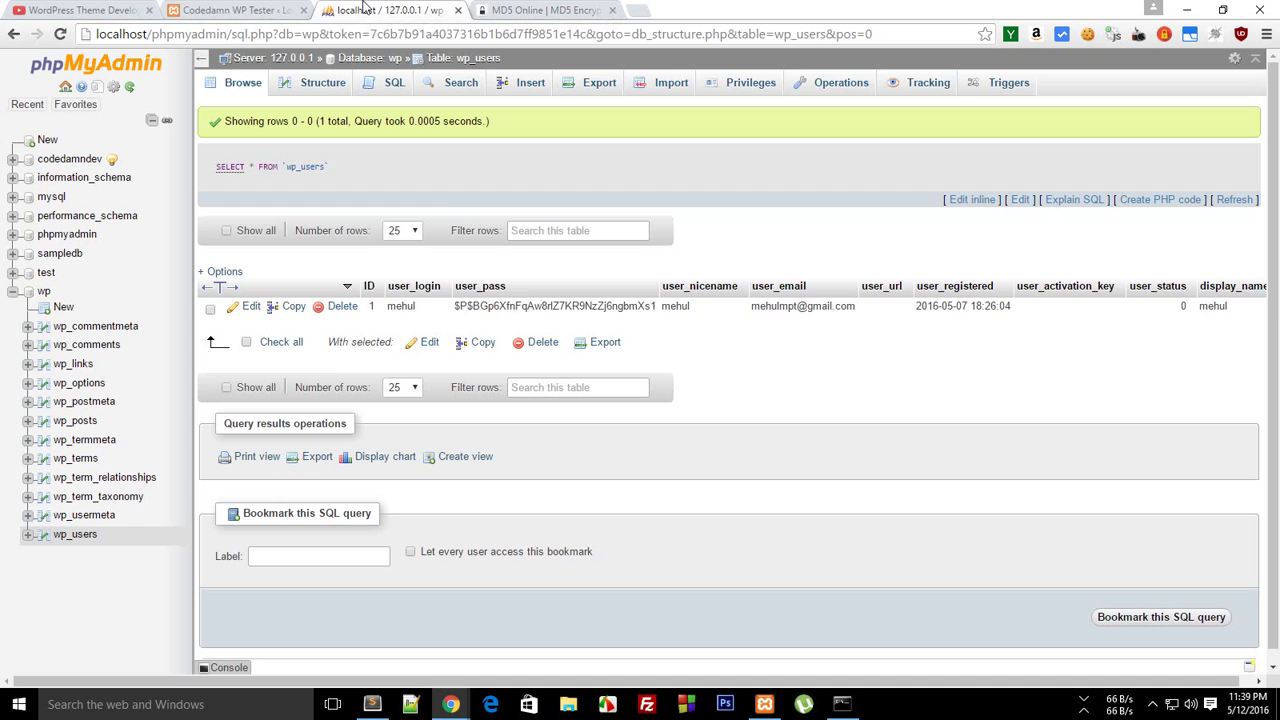
pyautogui.doubleClick(513, 303)
pyautogui.moveTo(622, 304); pyautogui.dragTo(453, 304)
pyautogui.write('f626f4ab367c4cf89ea50330054f2056')
pyautogui.click(740, 370)
# Enter the new password in the WordPress login page's password field
pyautogui.click(231, 9)
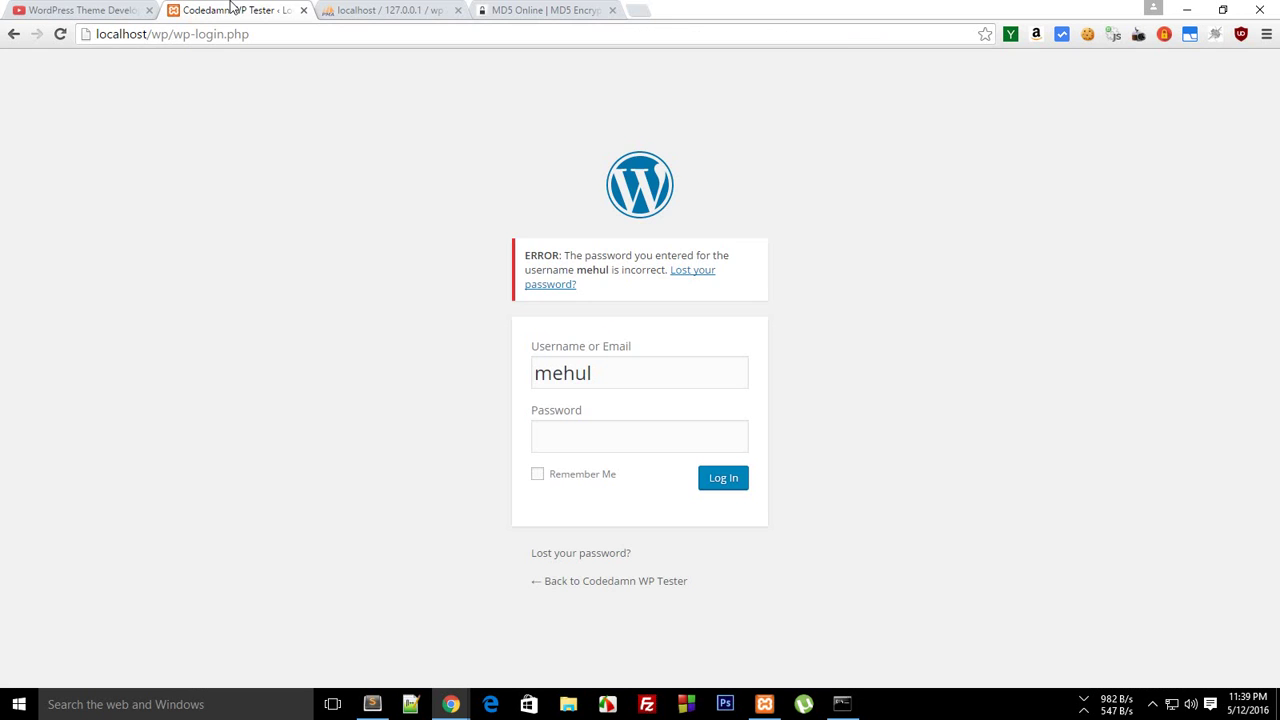
pyautogui.click(601, 446)
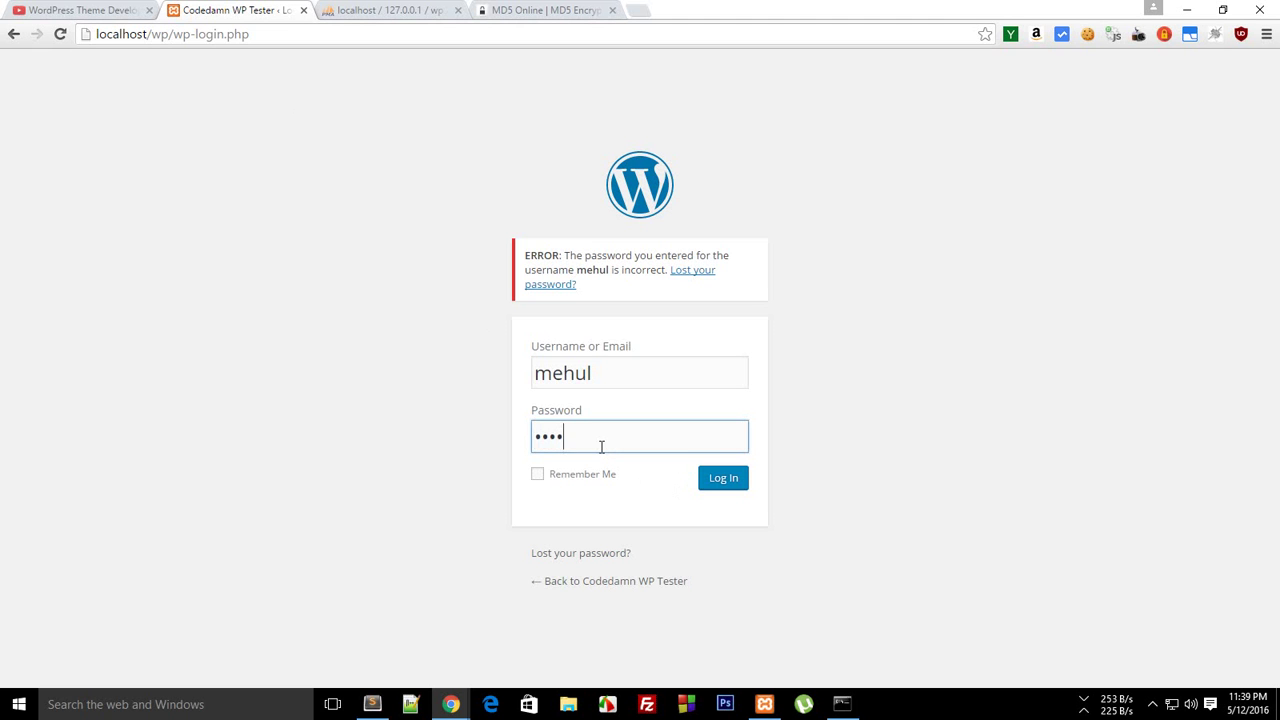
pyautogui.hotkey('ctrl', 'a')
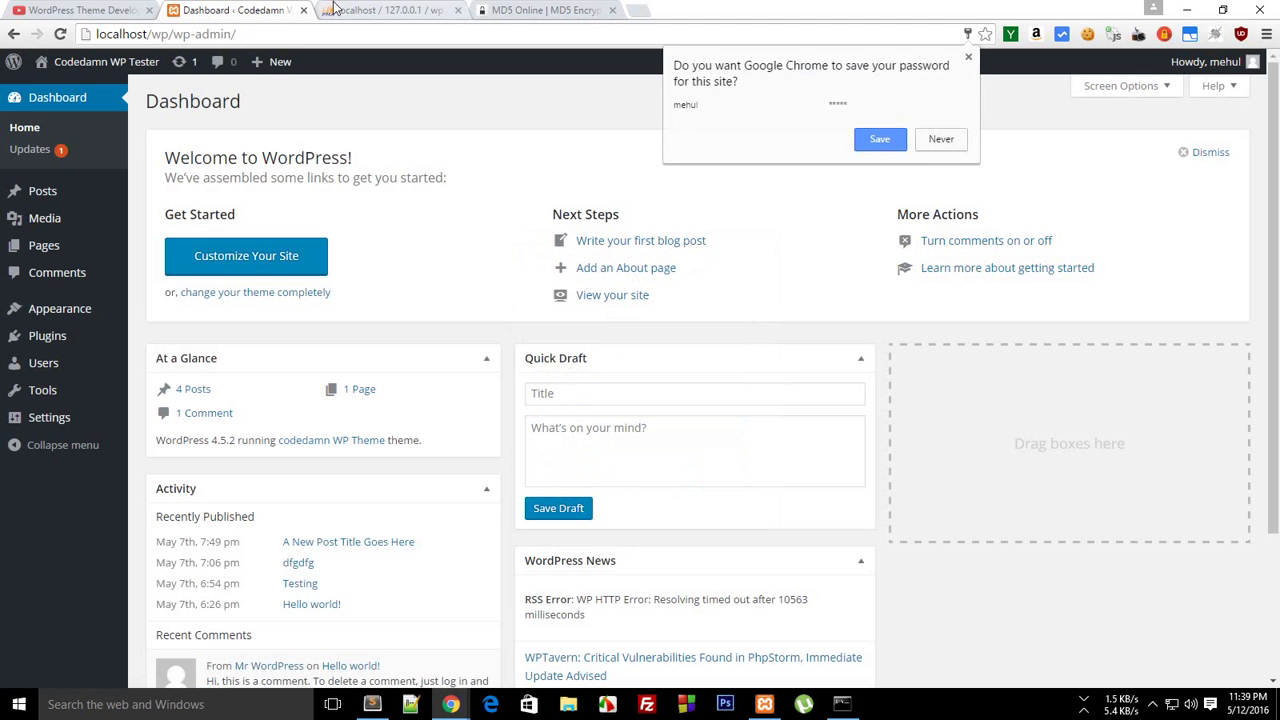
# Reload wp_users to see the re-encoded hash, then return to the WordPress Dashboard
pyautogui.click(385, 10)
pyautogui.click(222, 92)
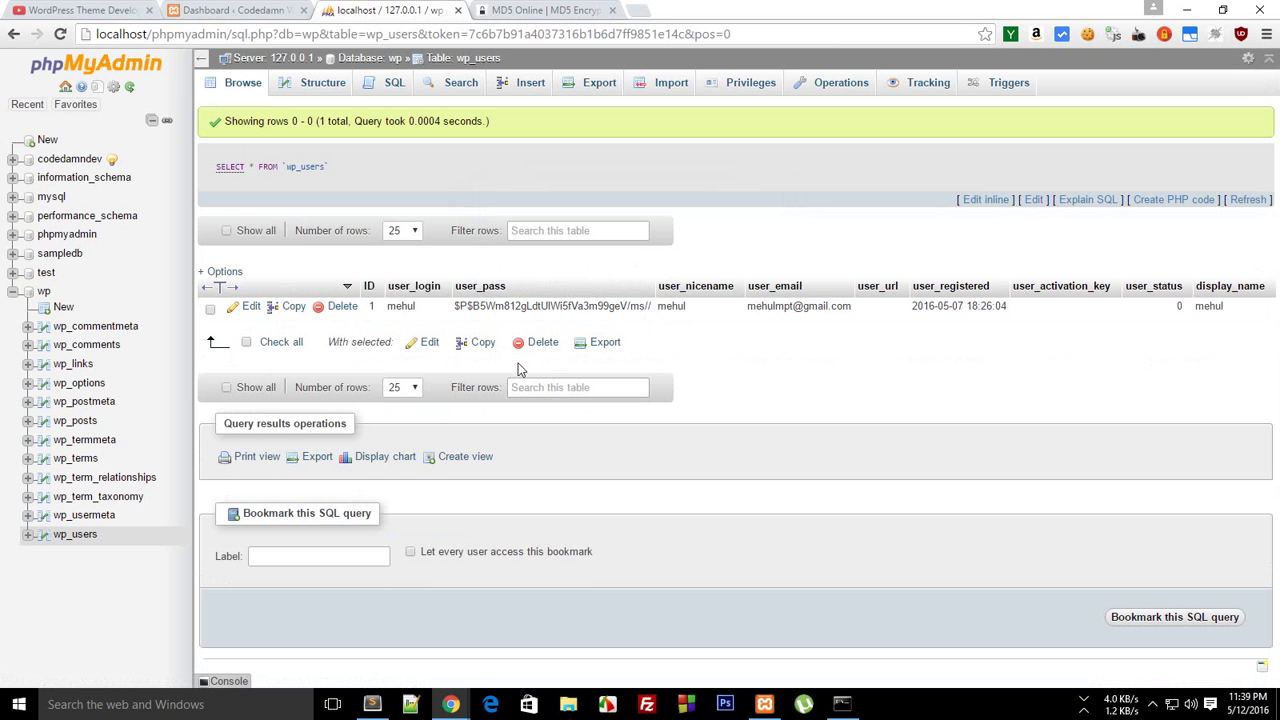
pyautogui.click(255, 10)
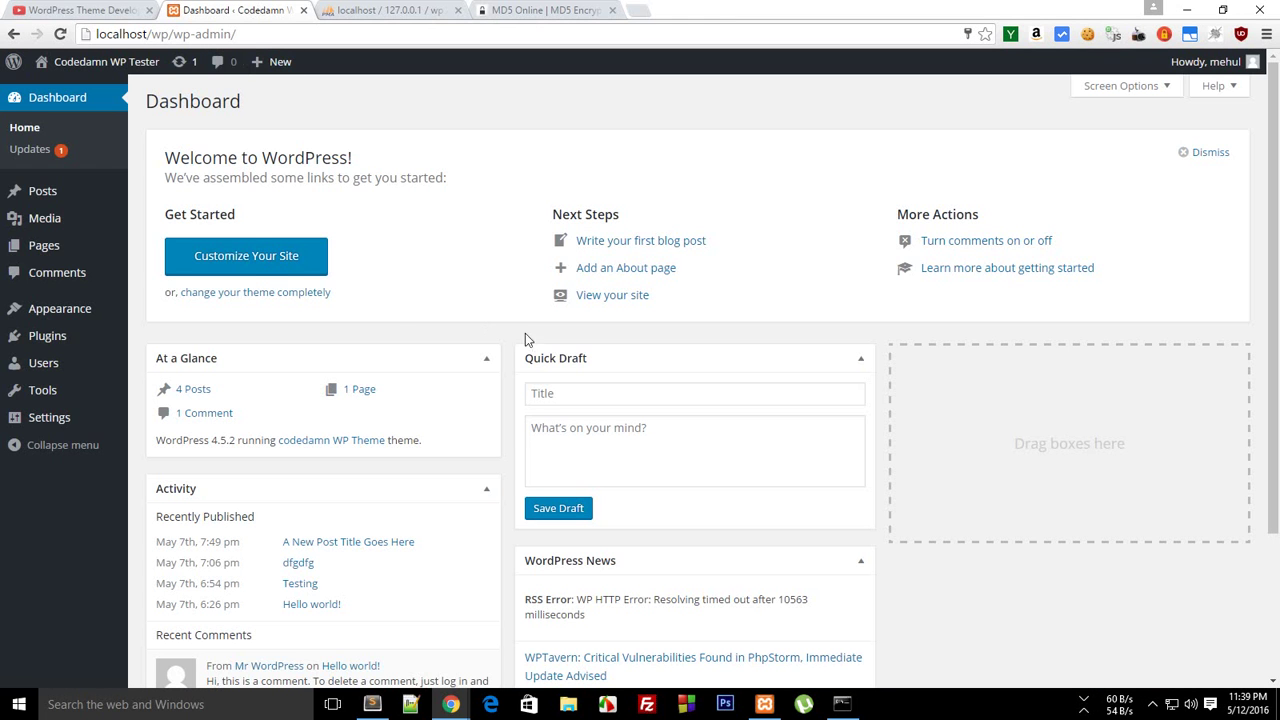
pyautogui.moveTo(50, 193)
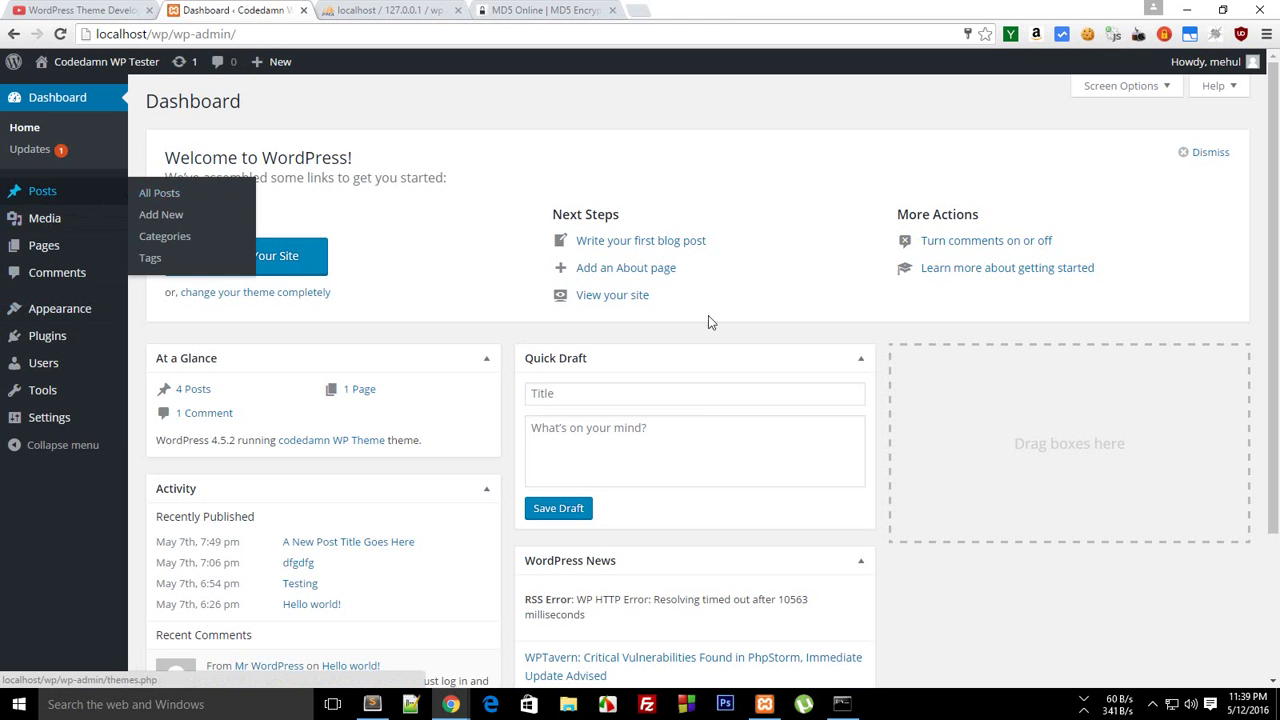
pyautogui.scroll(-1, 1030, 277)
pyautogui.scroll(1, 700, 263)
# On the Themes page, activate Twenty Fifteen, briefly revert to codedamn WP Theme, then reactivate Twenty Fifteen
pyautogui.moveTo(27, 318)
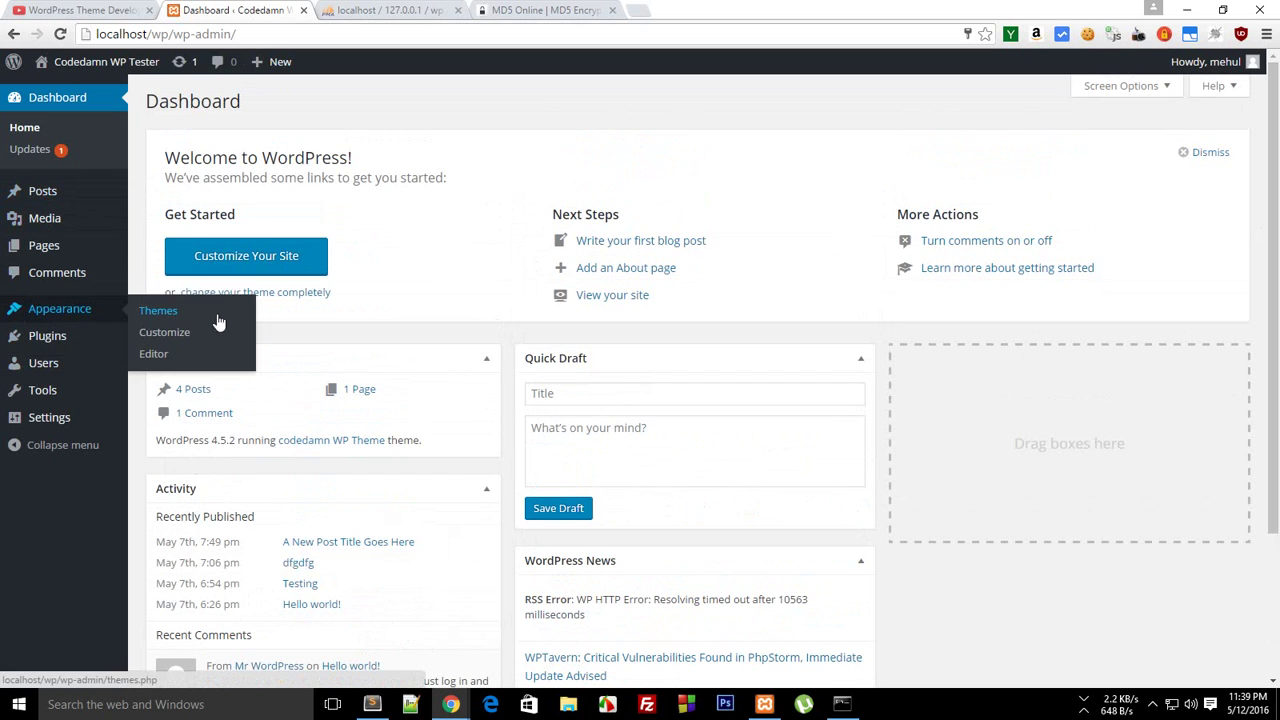
pyautogui.click(216, 310)
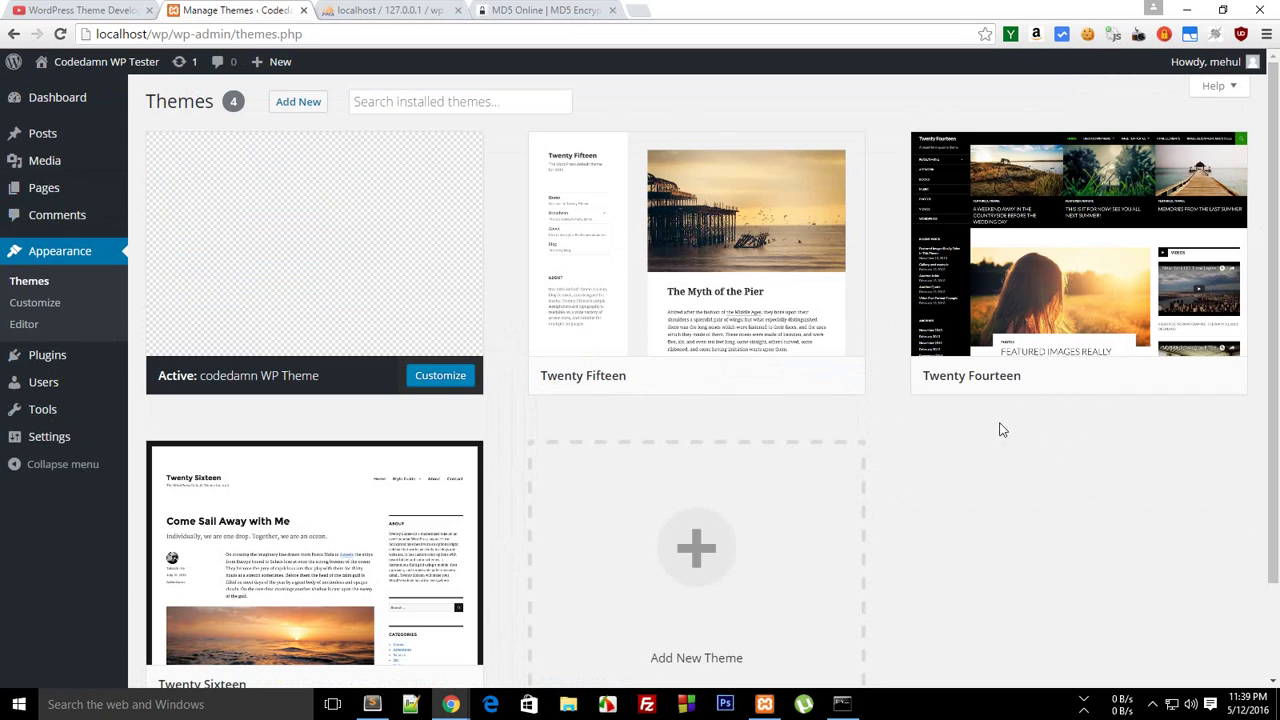
pyautogui.moveTo(1278, 247)
pyautogui.mouseDown()
pyautogui.moveTo(1278, 347)
pyautogui.moveTo(1278, 250)
pyautogui.mouseUp()
pyautogui.click(746, 378)
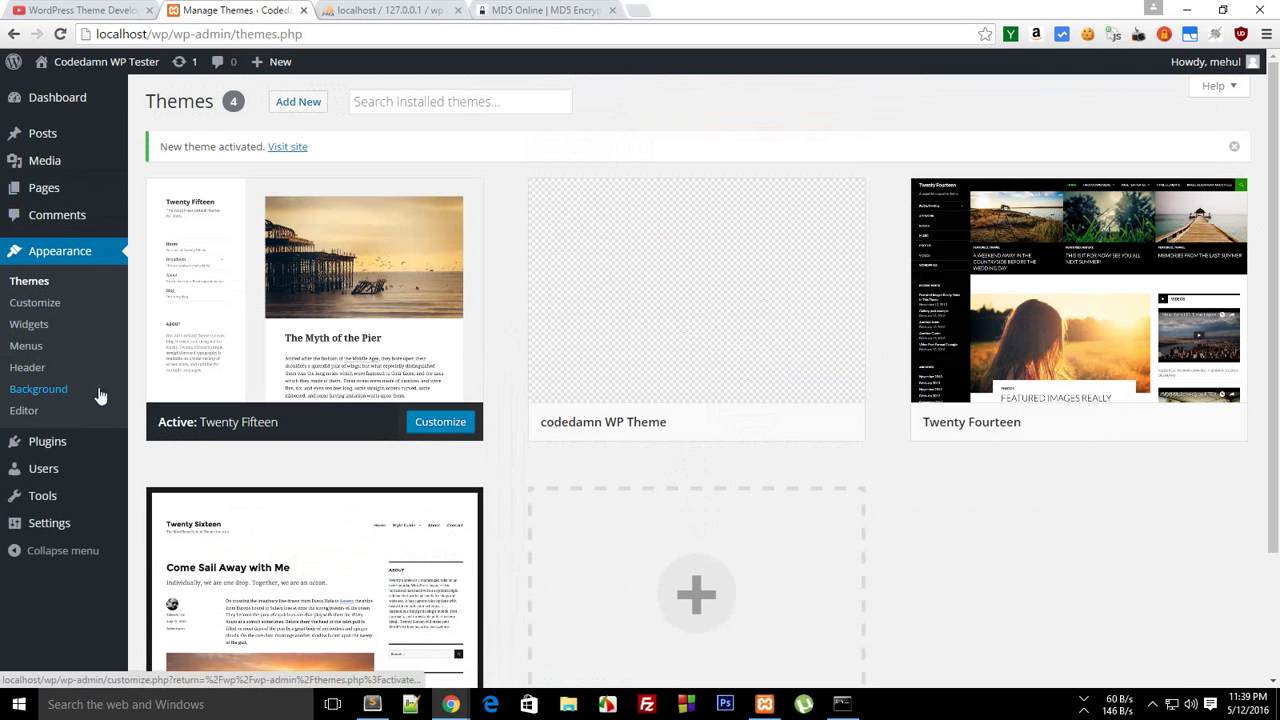
pyautogui.scroll(-1, 1024, 452)
pyautogui.click(740, 367)
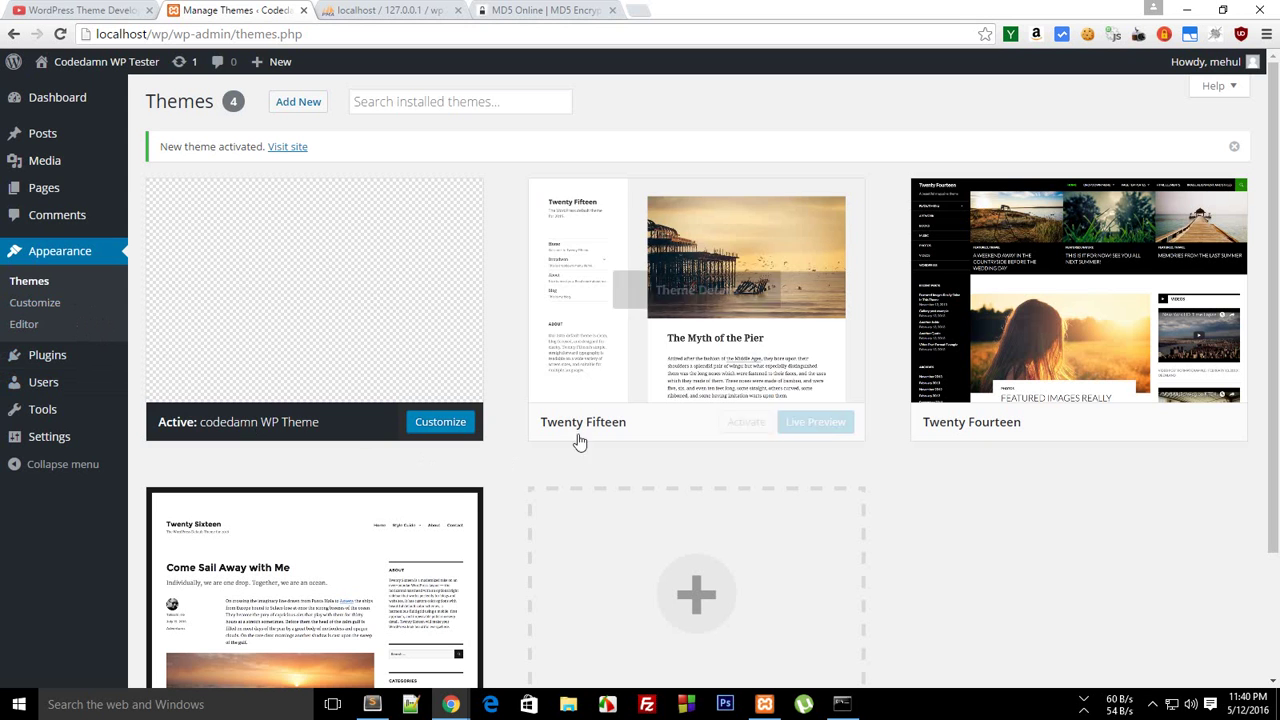
pyautogui.click(748, 424)
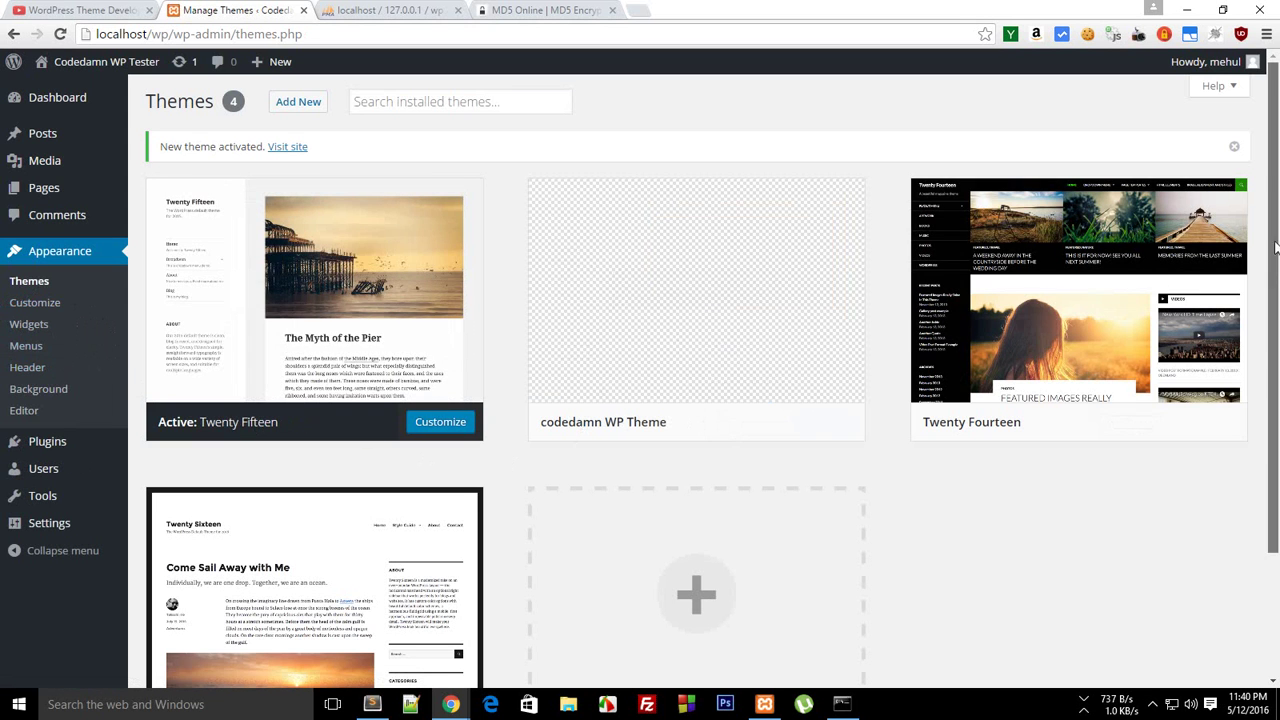
# In the theme editor, load Twenty Fifteen's Theme Functions (functions.php) and scroll through its code
pyautogui.click(33, 412)
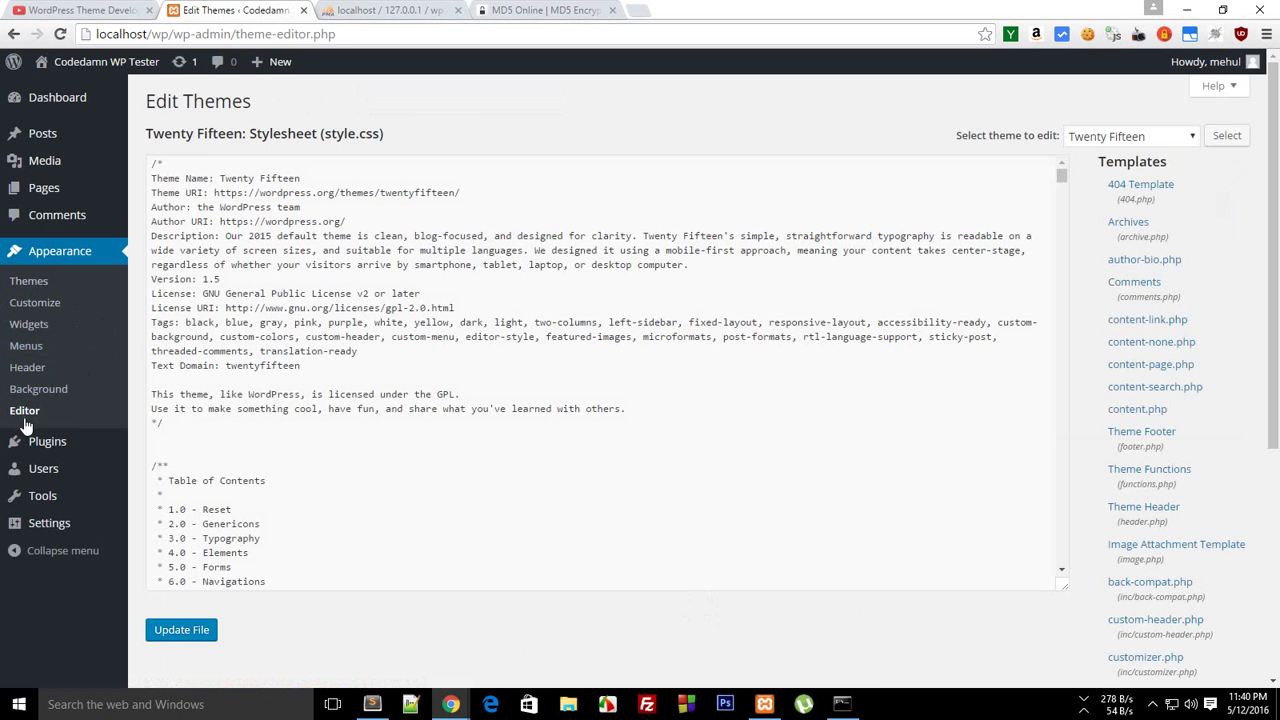
pyautogui.scroll(-4, 1278, 447)
pyautogui.moveTo(1278, 447); pyautogui.dragTo(1275, 147)
pyautogui.scroll(-2, 1275, 143)
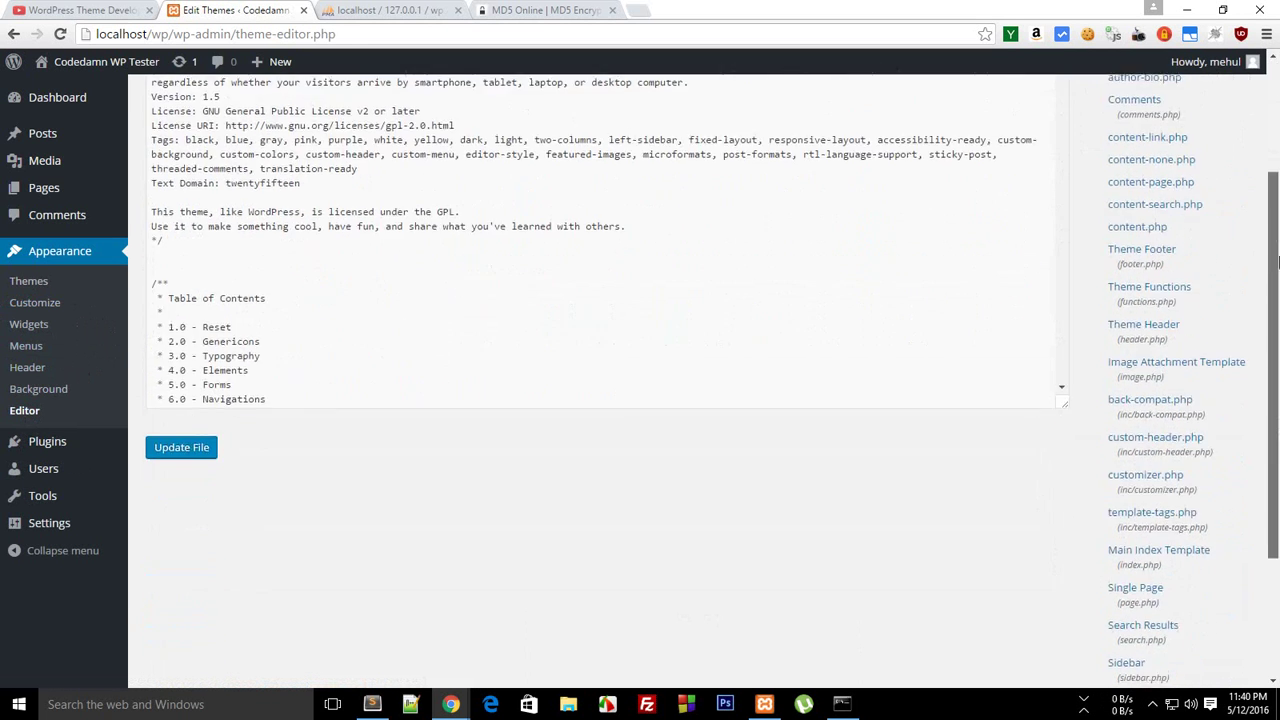
pyautogui.click(1188, 287)
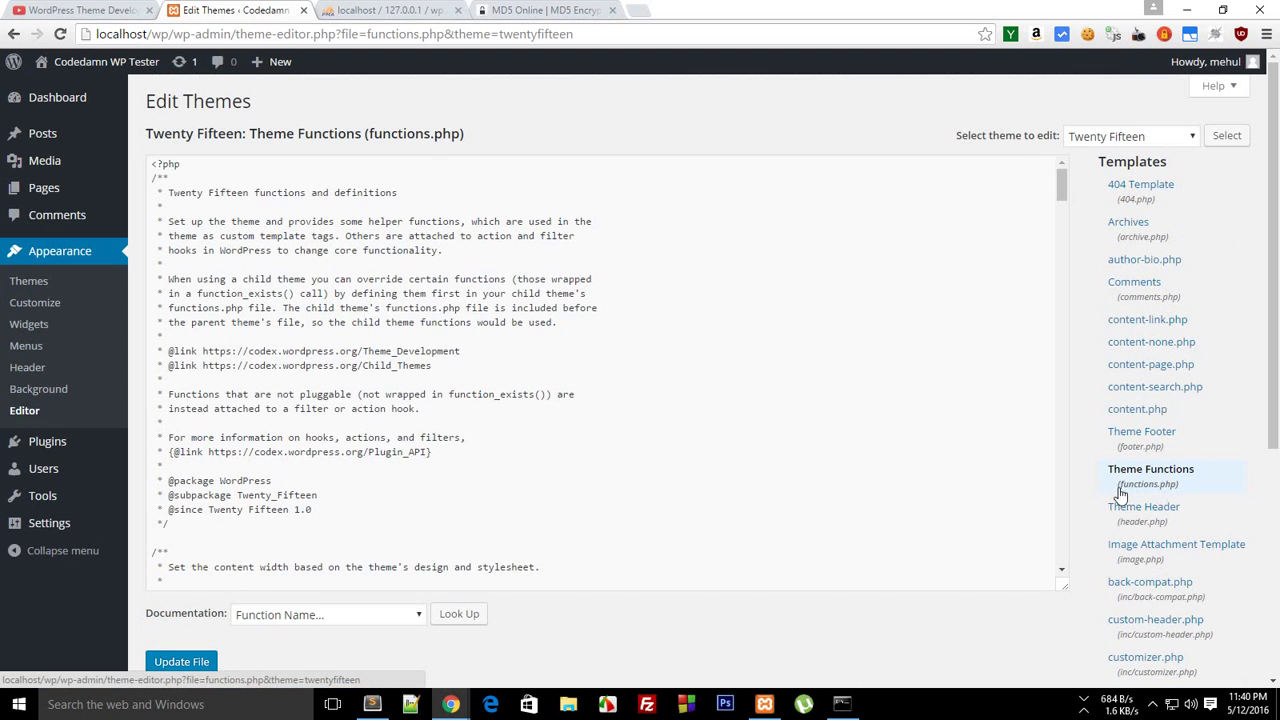
pyautogui.moveTo(1276, 268)
pyautogui.mouseDown()
pyautogui.moveTo(1276, 300)
pyautogui.moveTo(1276, 268)
pyautogui.mouseUp()
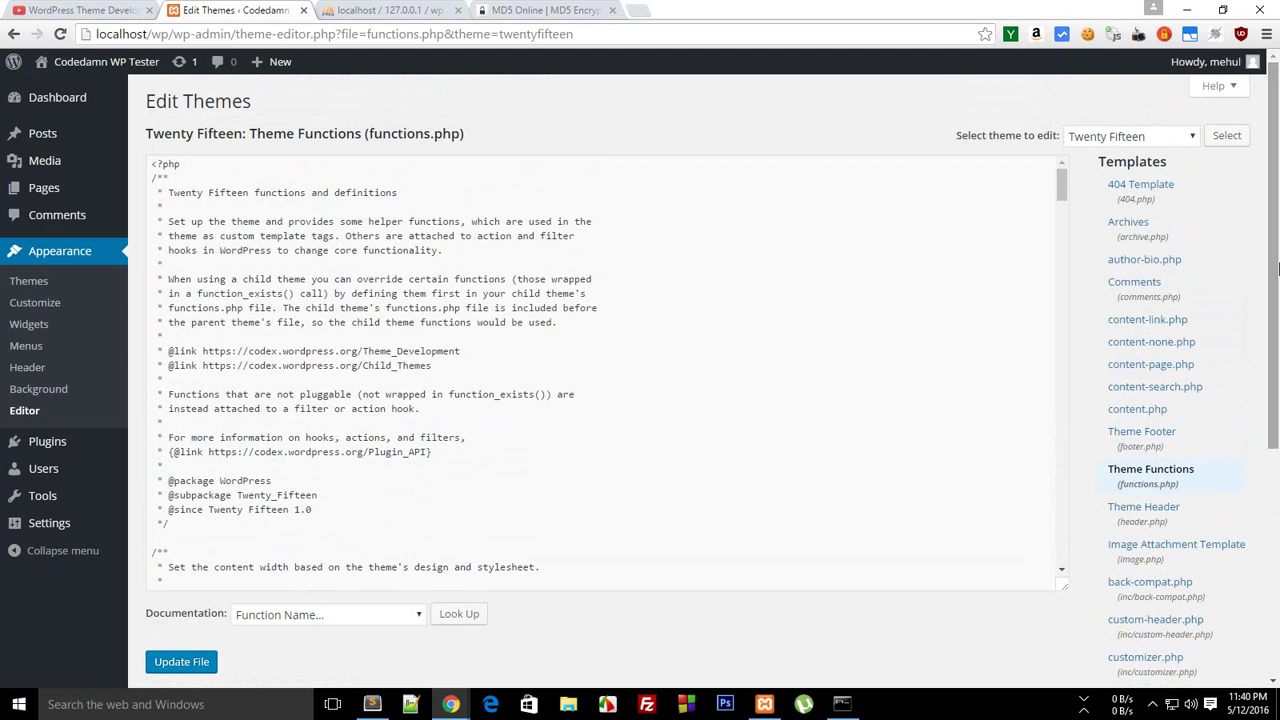
pyautogui.click(1063, 191)
pyautogui.moveTo(1063, 191)
pyautogui.mouseDown()
pyautogui.moveTo(1088, 400)
pyautogui.moveTo(1088, 592)
pyautogui.moveTo(1070, 180)
pyautogui.moveTo(1066, 568)
pyautogui.moveTo(1106, 474)
pyautogui.moveTo(1062, 176)
pyautogui.mouseUp()
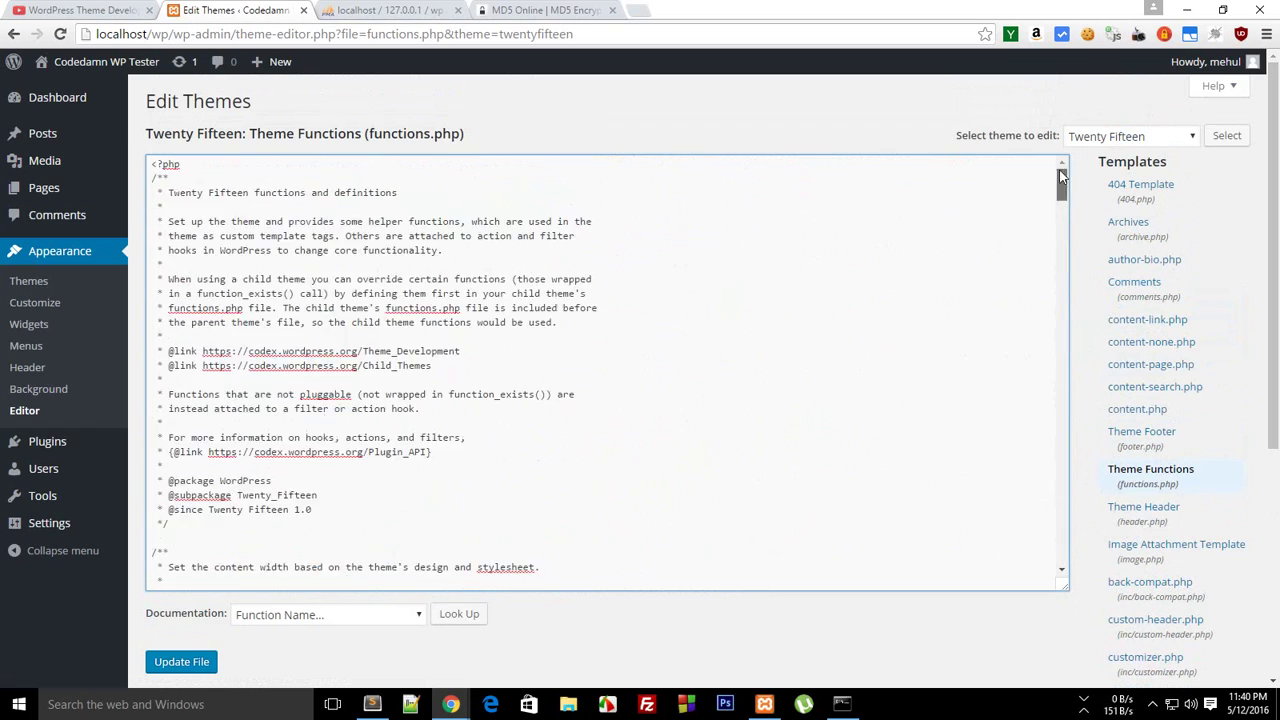
pyautogui.click(1262, 220)
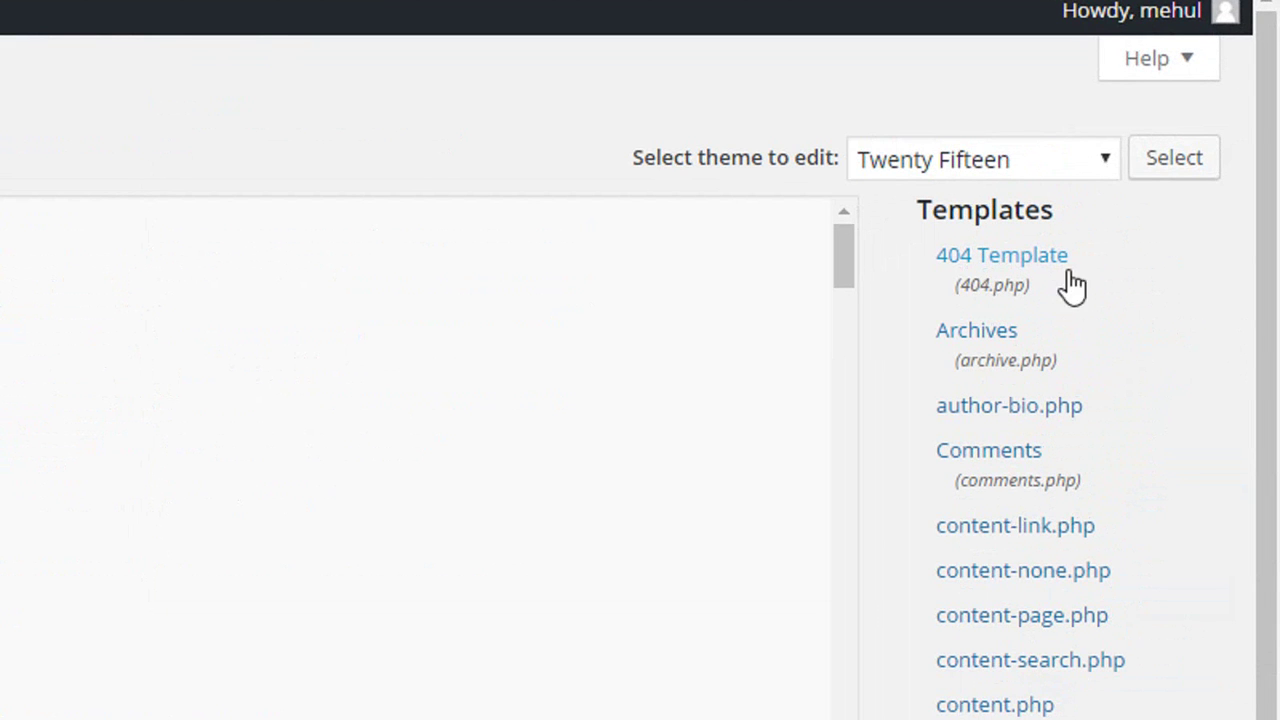
# Load the 404 Template (404.php) and place the cursor on the line after get_header()
pyautogui.click(1020, 288)
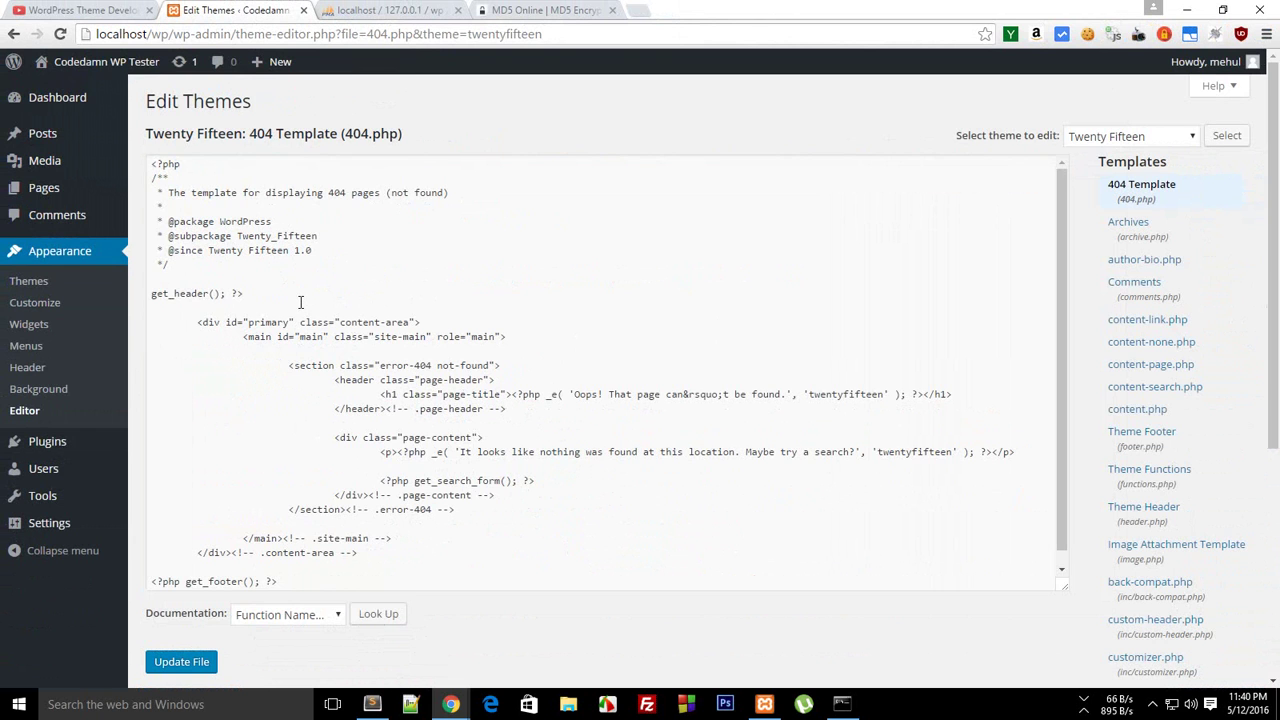
pyautogui.click(300, 302)
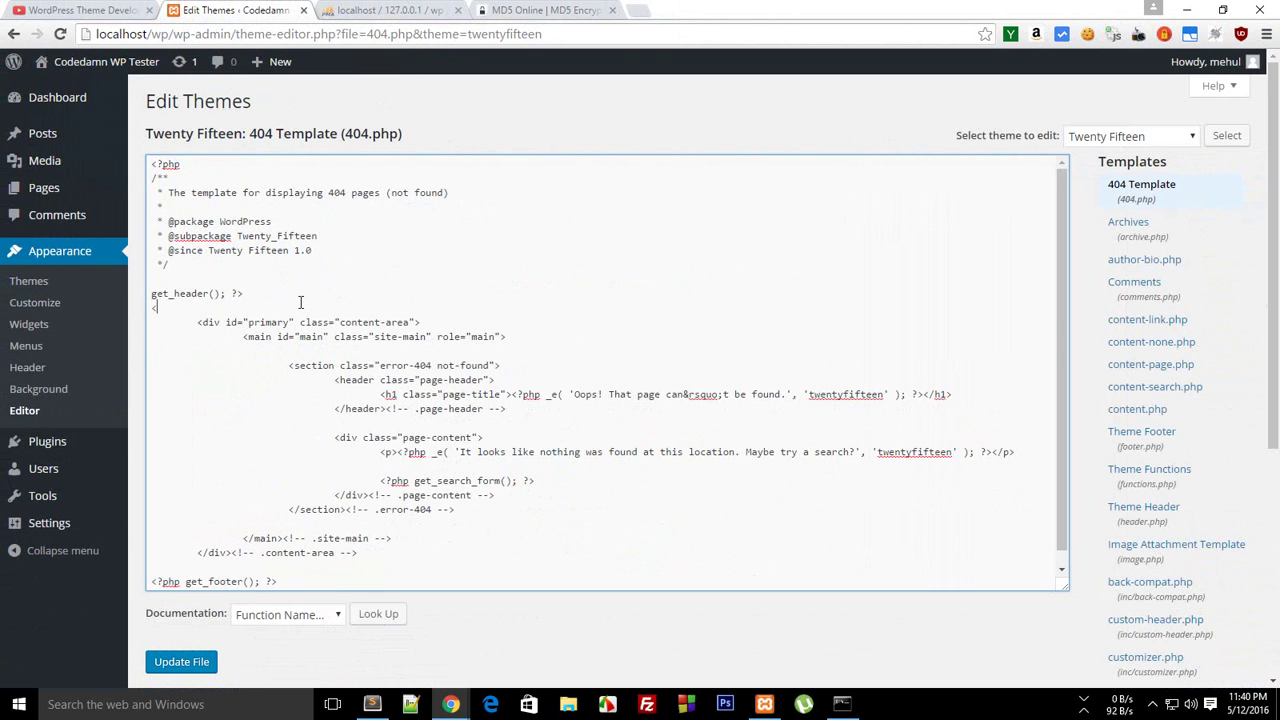
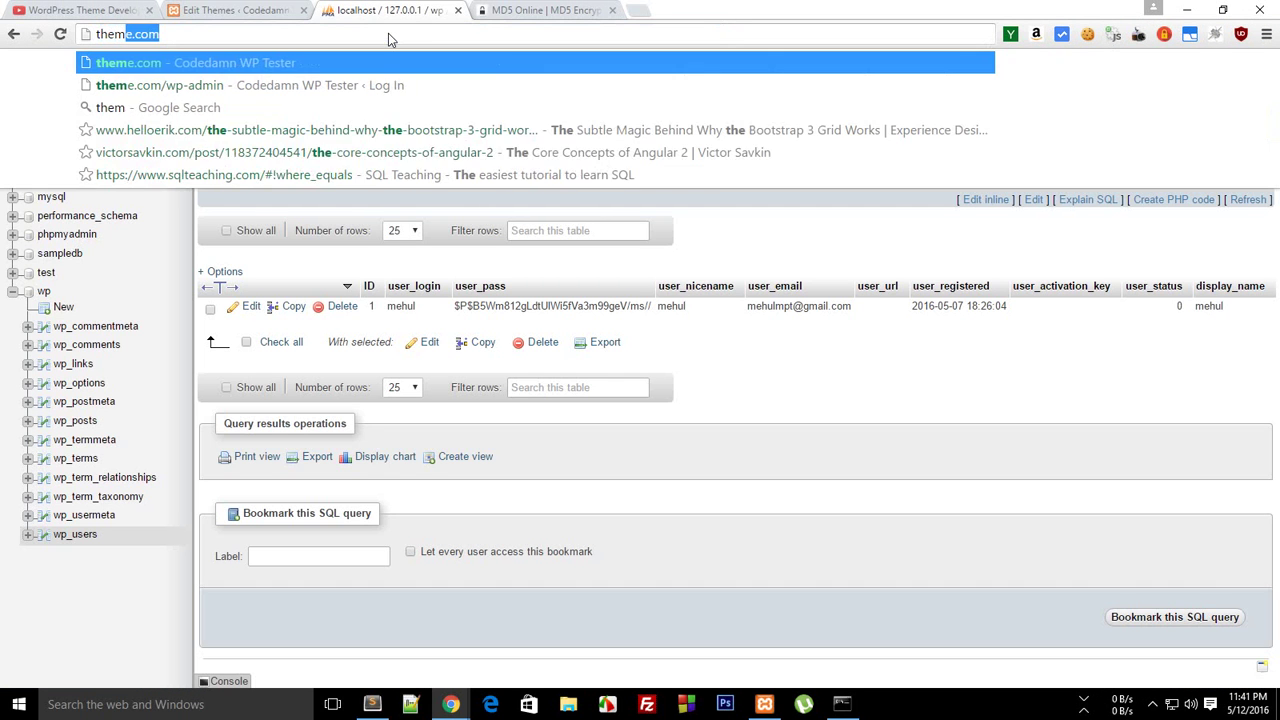
# Try the made-up addresses theme.com/404 and theme.com/aa, then go back to the site's home page
pyautogui.write('40')
pyautogui.press('Return')
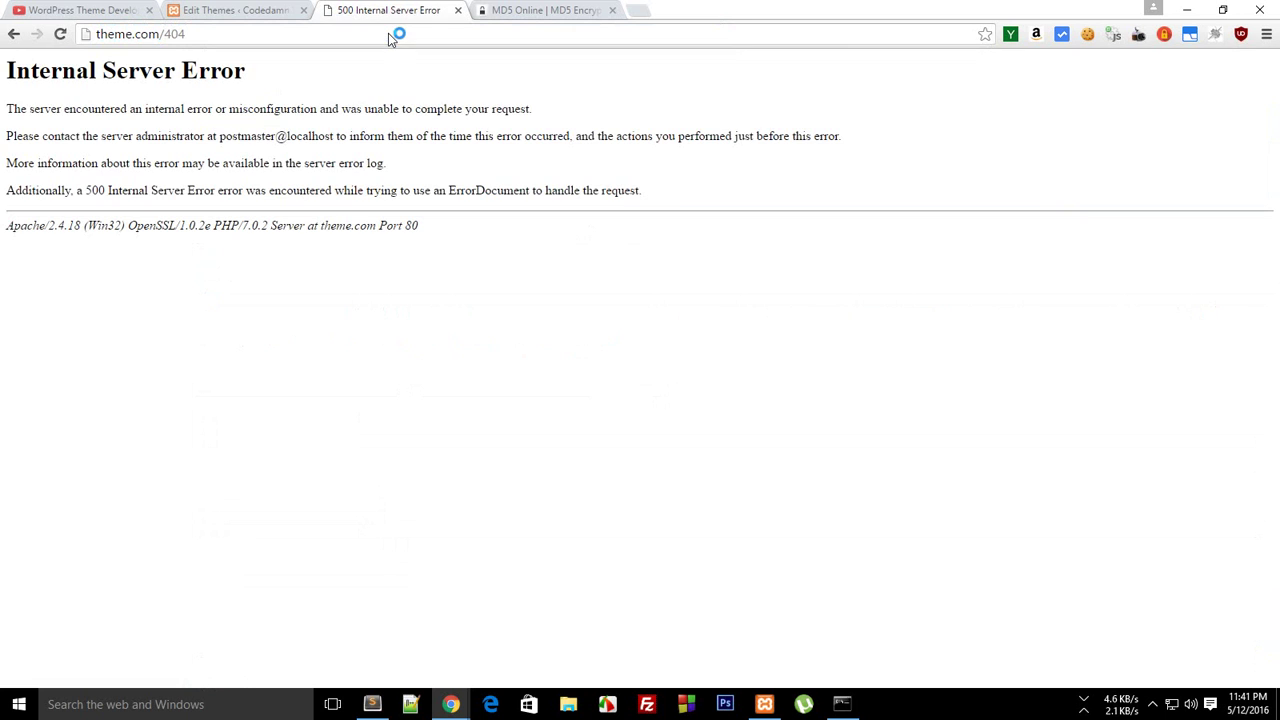
pyautogui.moveTo(390, 34); pyautogui.dragTo(164, 34)
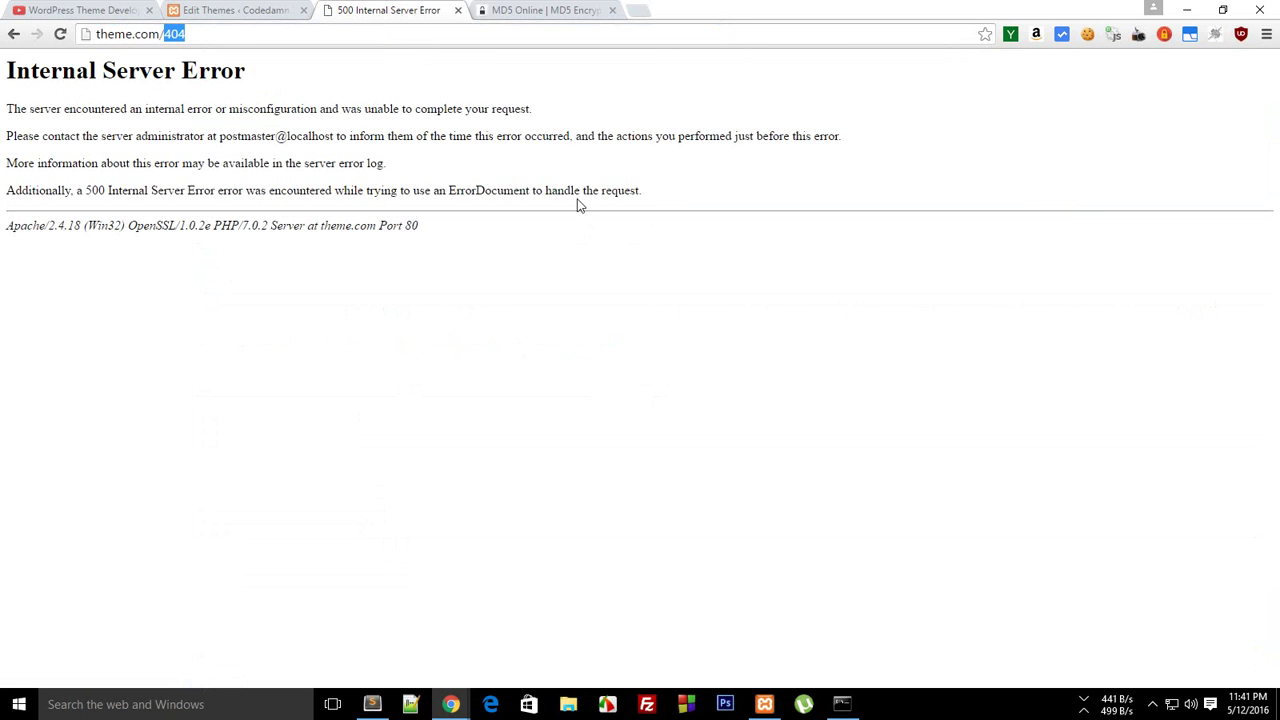
pyautogui.write('aa')
pyautogui.press('Return')
pyautogui.press('BackSpace')
pyautogui.press('BackSpace')
pyautogui.press('Return')
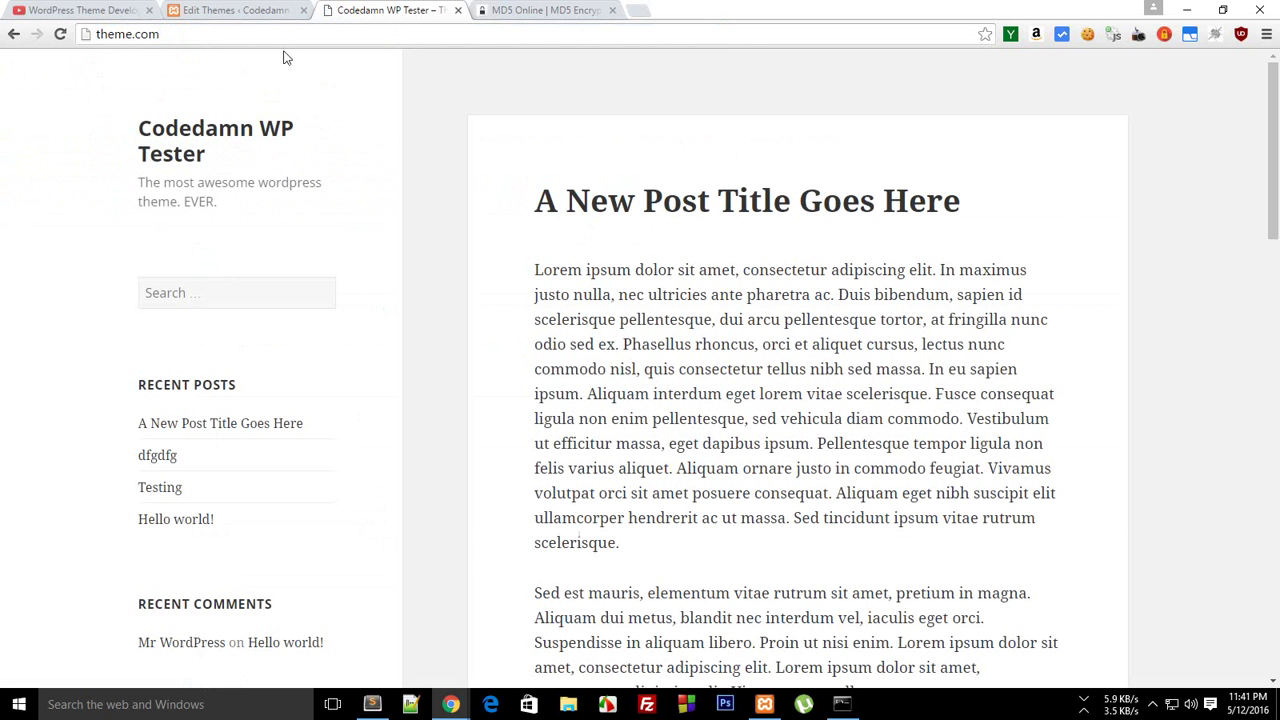
# Open the post 'A New Post Title Goes Here' and switch between it, the theme editor and Sublime Text
pyautogui.click(580, 200)
pyautogui.click(272, 39)
pyautogui.click(228, 10)
pyautogui.hotkey('ctrl', 'Tab')
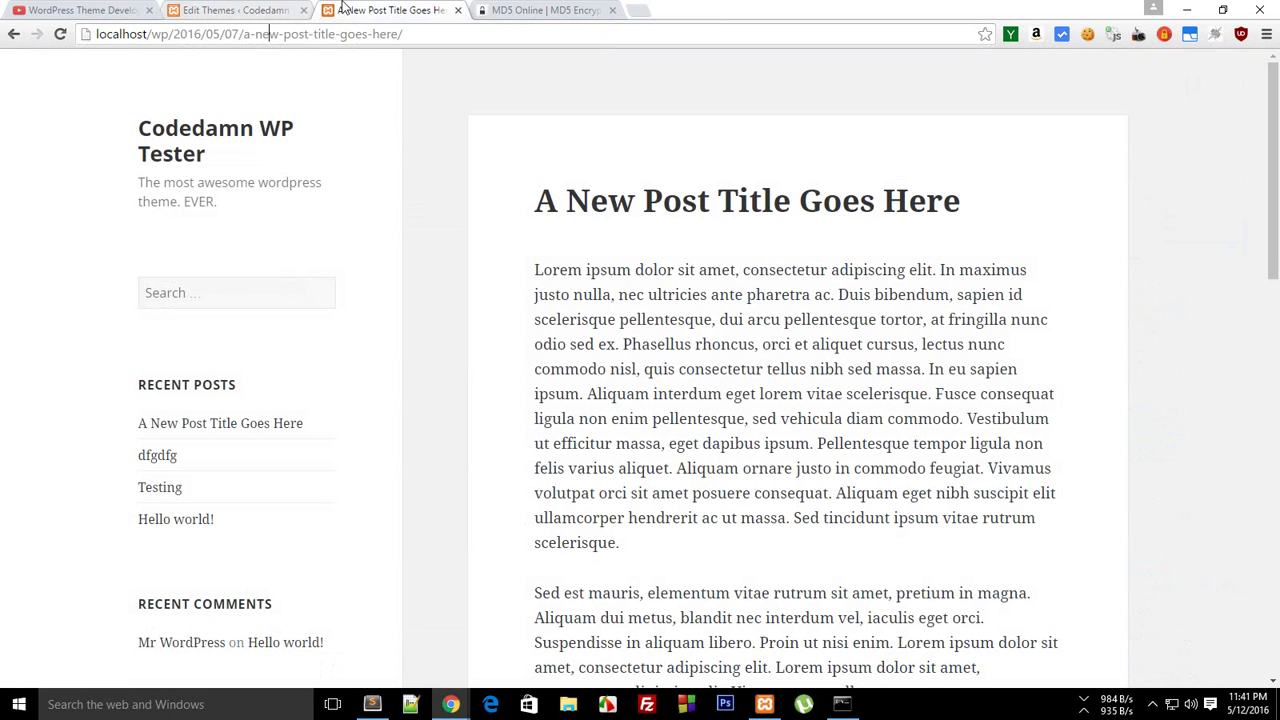
pyautogui.moveTo(157, 34); pyautogui.dragTo(480, 40)
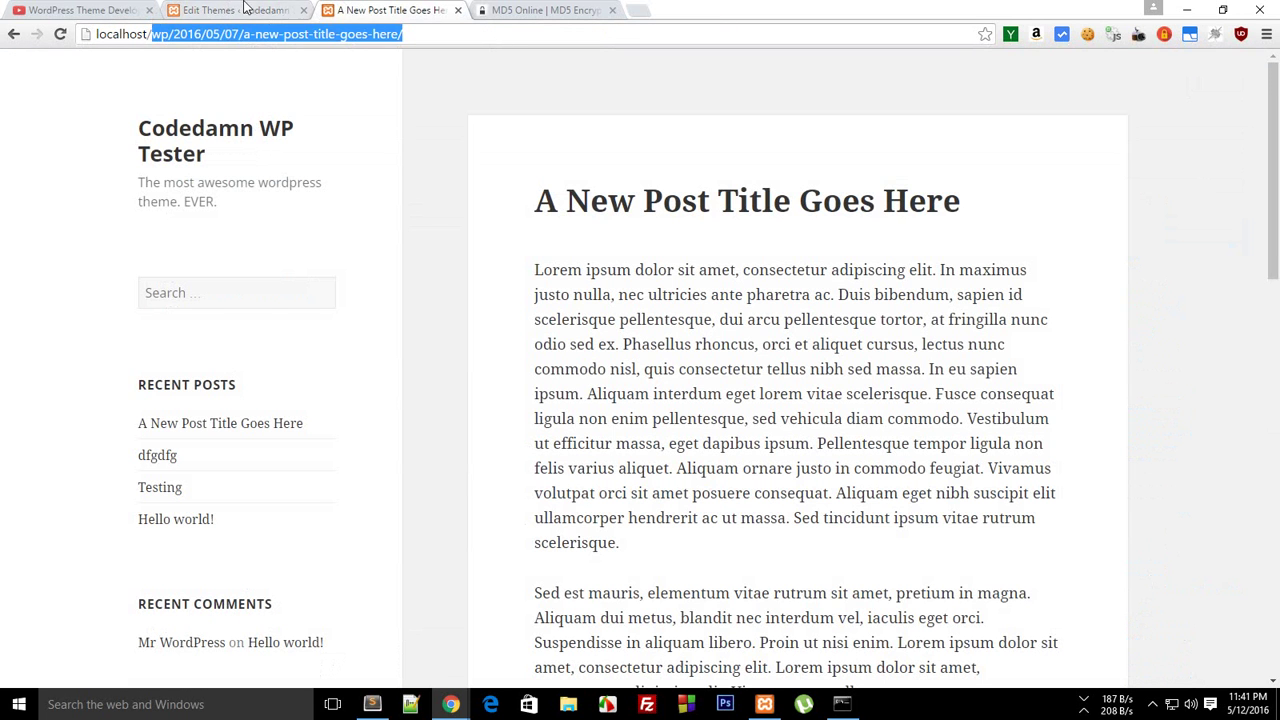
pyautogui.click(244, 8)
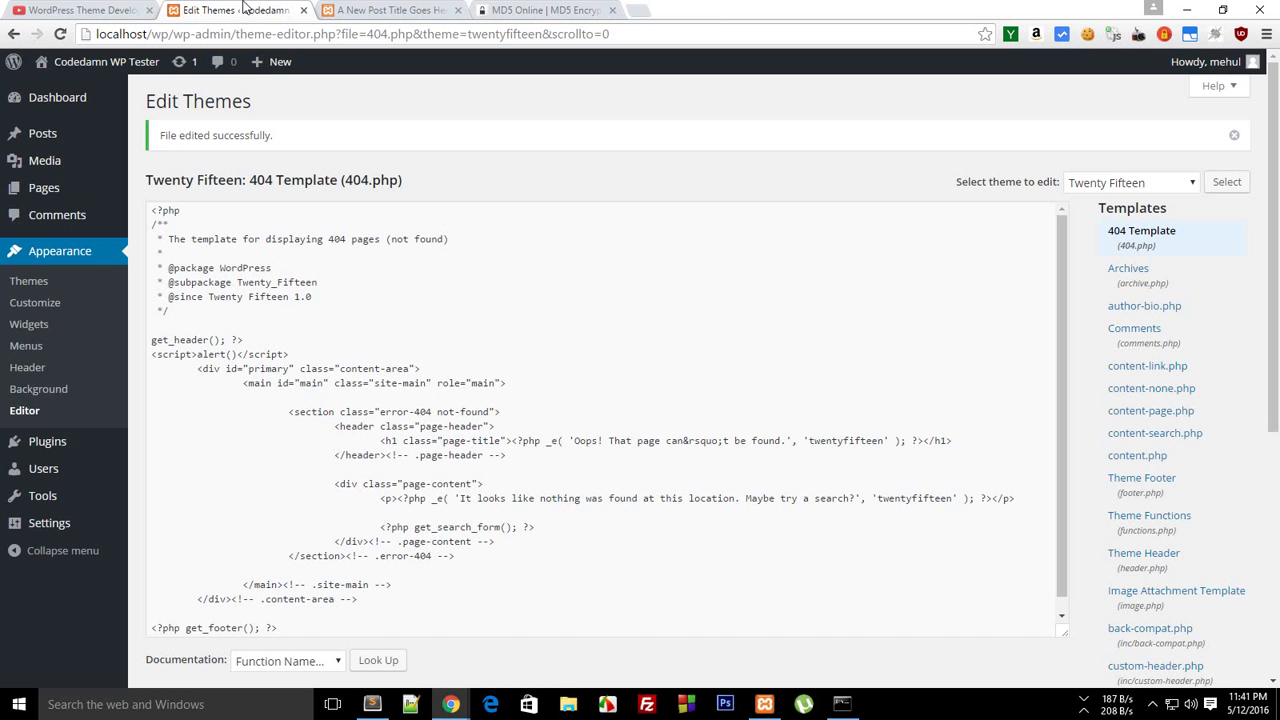
pyautogui.click(372, 704)
pyautogui.click(372, 704)
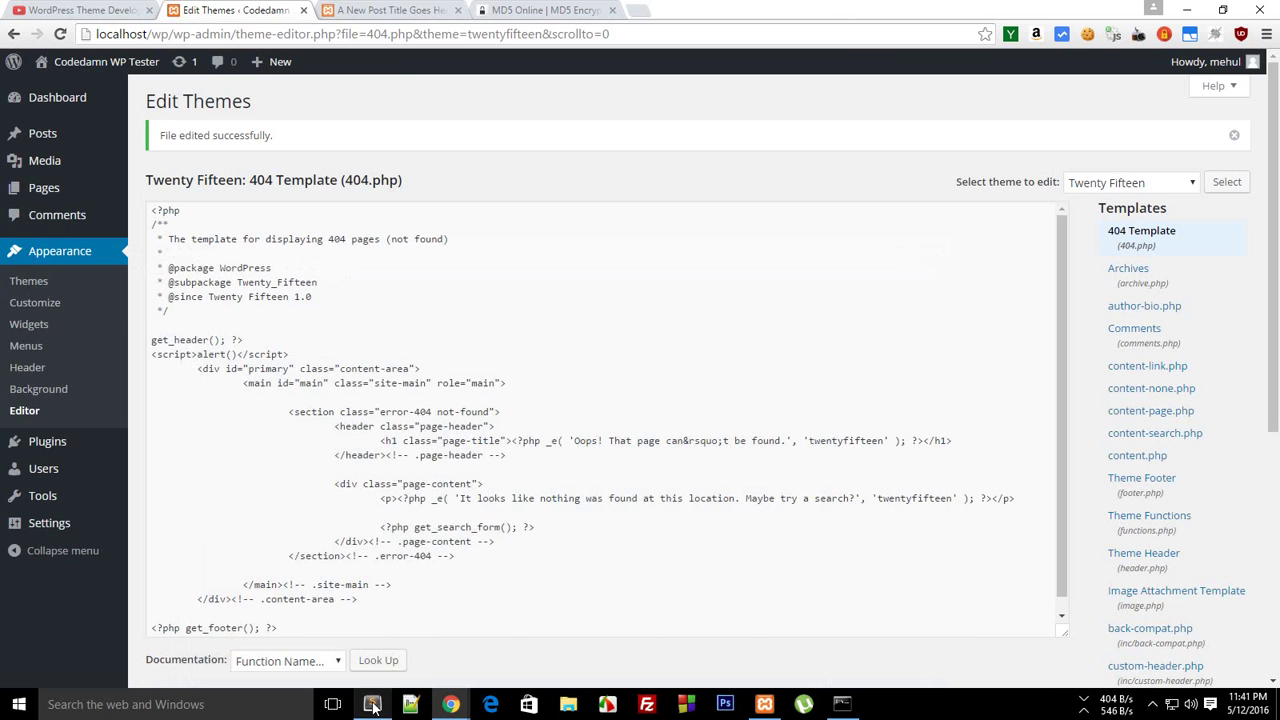
pyautogui.click(352, 8)
# Load localhost/dsfdsf, then localhost/wp/dsfdsf, and dismiss the empty alert popup
pyautogui.write('dsfdsf')
pyautogui.press('Return')
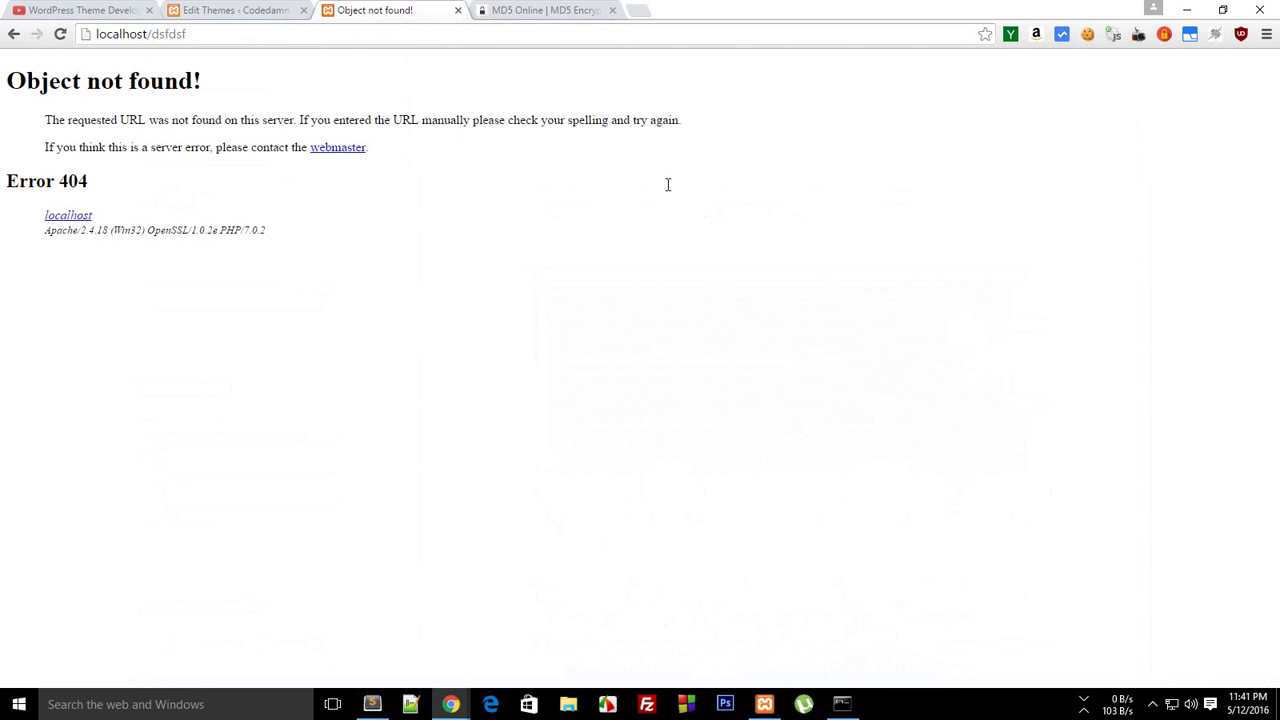
pyautogui.click(147, 34)
pyautogui.click(147, 34)
pyautogui.write('wp/')
pyautogui.press('Return')
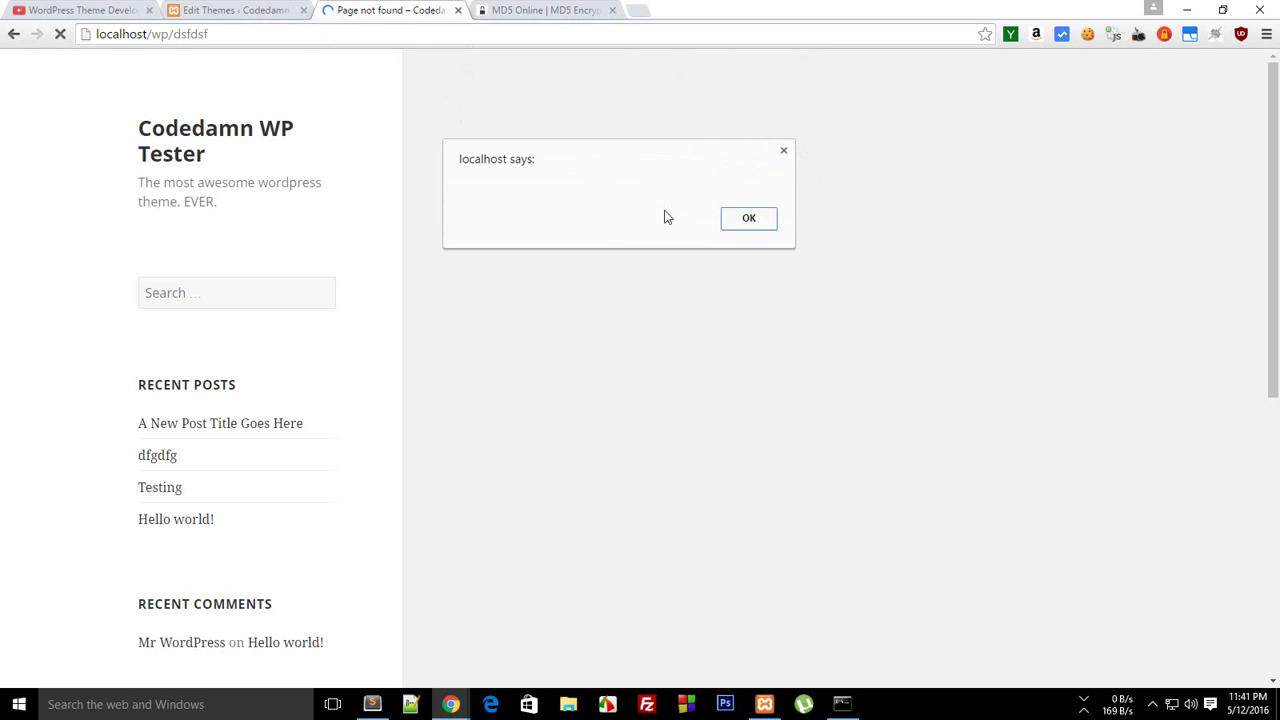
pyautogui.click(750, 218)
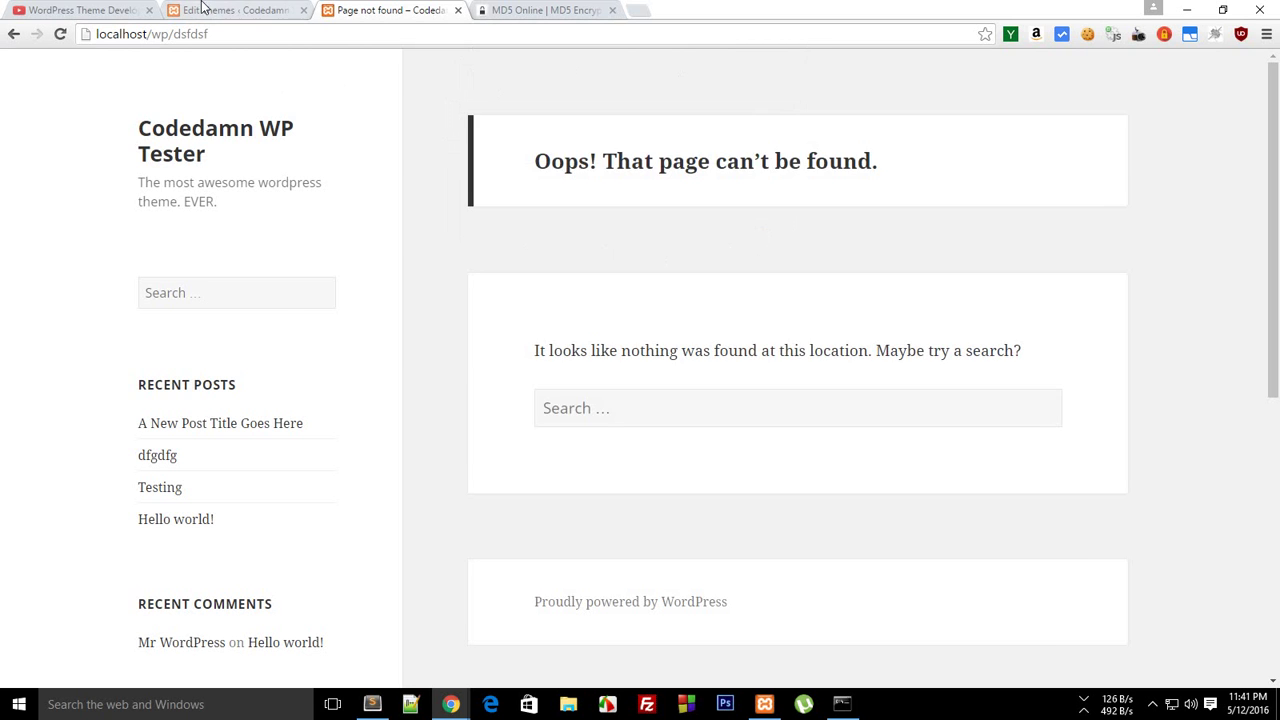
# Delete the <script>alert()</script> line from 404.php and save it with Update File
pyautogui.click(203, 9)
pyautogui.moveTo(303, 354); pyautogui.dragTo(147, 355)
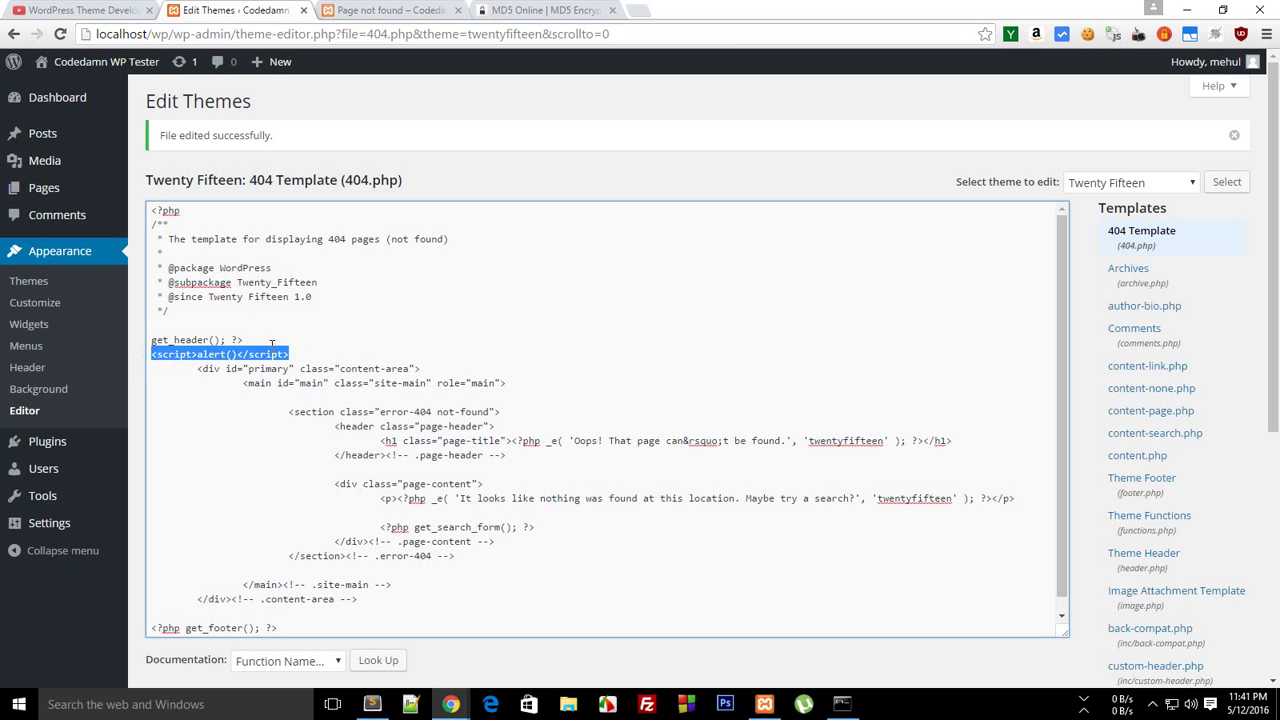
pyautogui.press('BackSpace')
pyautogui.press('BackSpace')
pyautogui.scroll(-3, 230, 380)
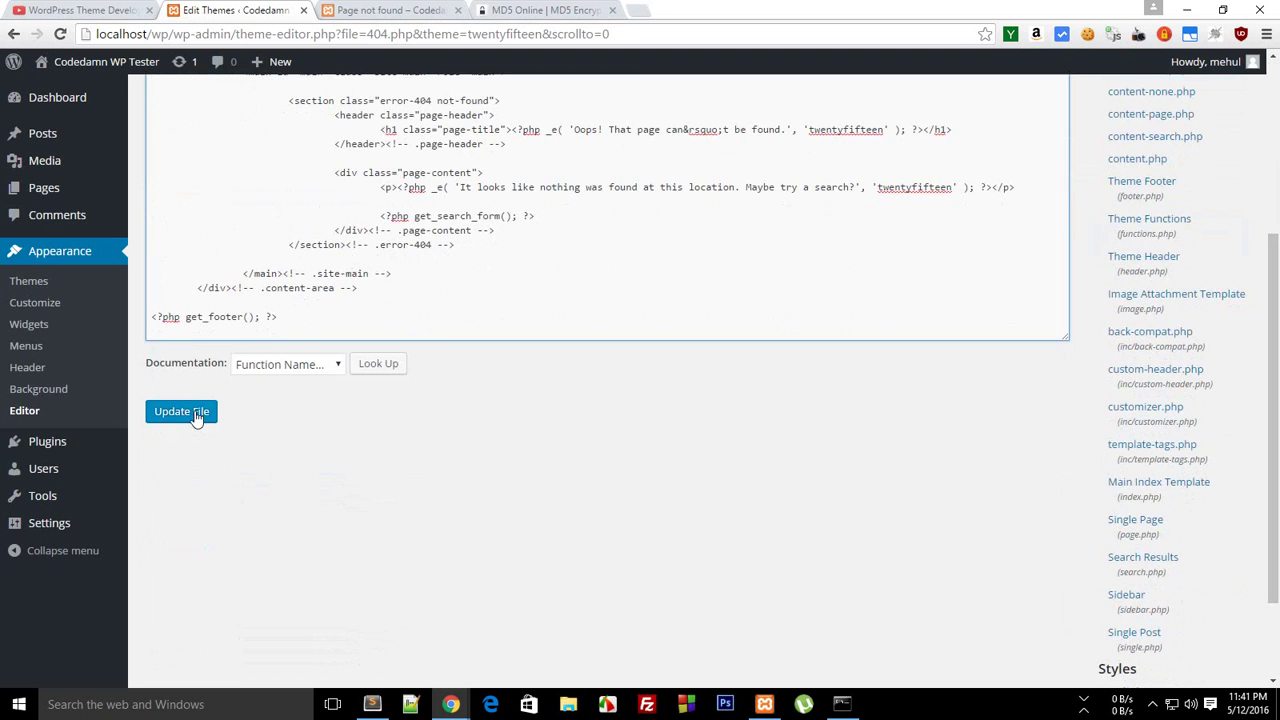
pyautogui.click(197, 416)
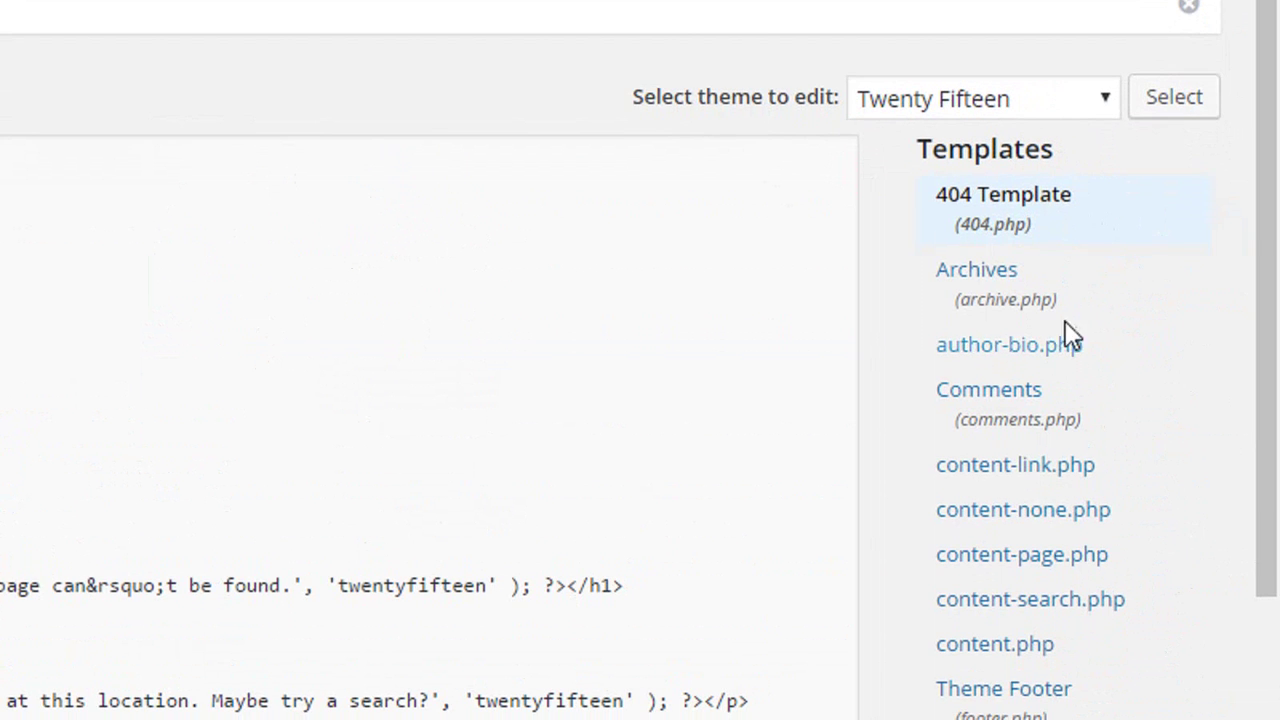
# Open the Archives template and scroll through its code
pyautogui.click(1153, 285)
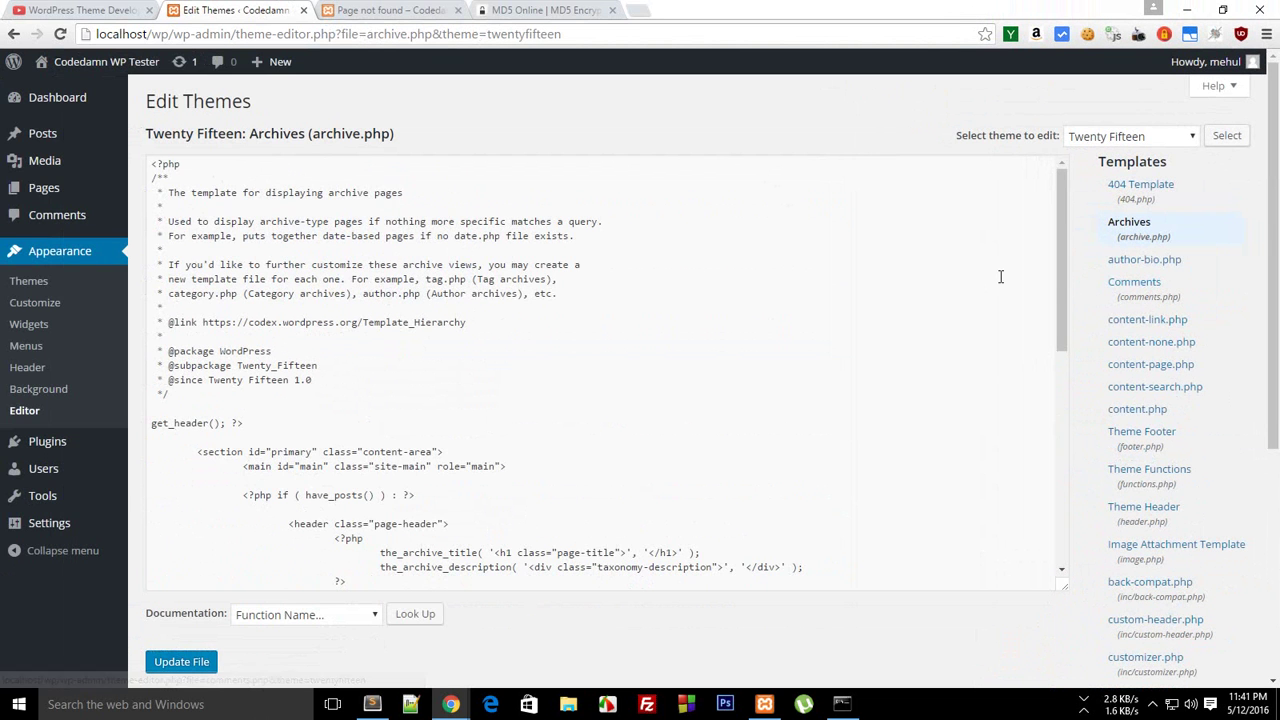
pyautogui.moveTo(1061, 275); pyautogui.dragTo(1061, 225)
pyautogui.click(870, 120)
pyautogui.moveTo(1278, 190); pyautogui.dragTo(1277, 163)
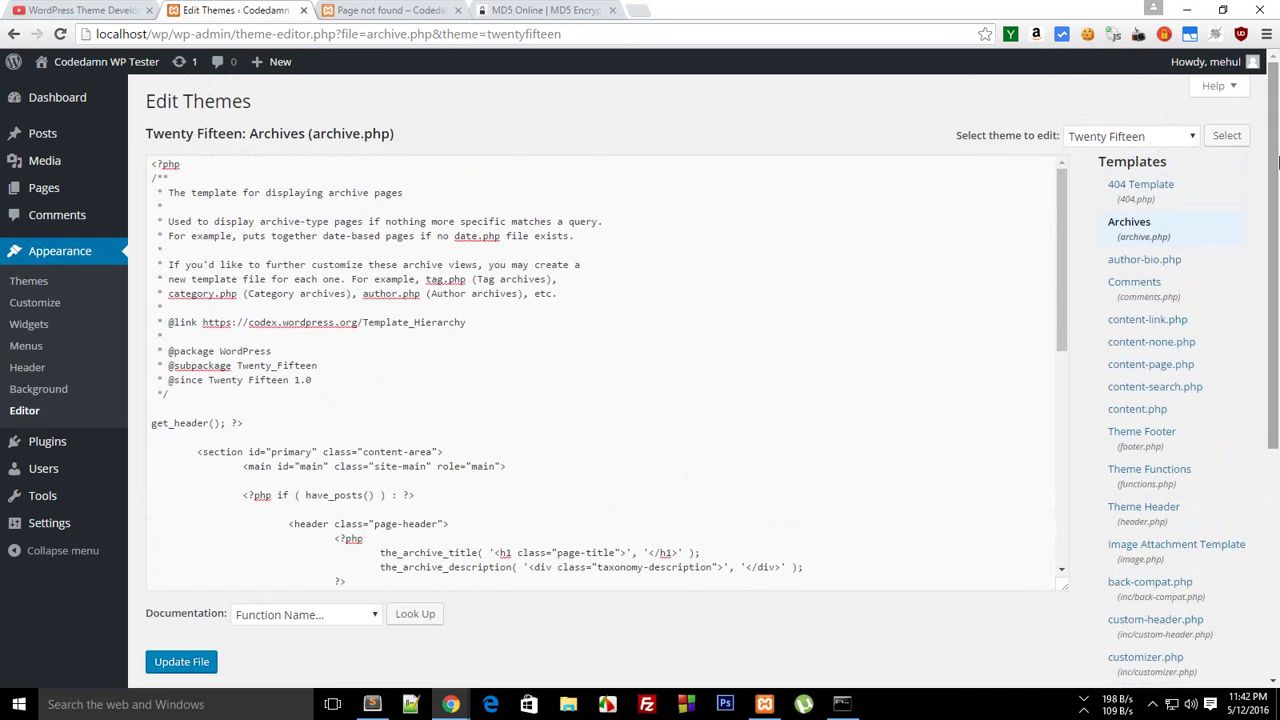
# Open author-bio.php and scroll down through its code
pyautogui.click(1162, 262)
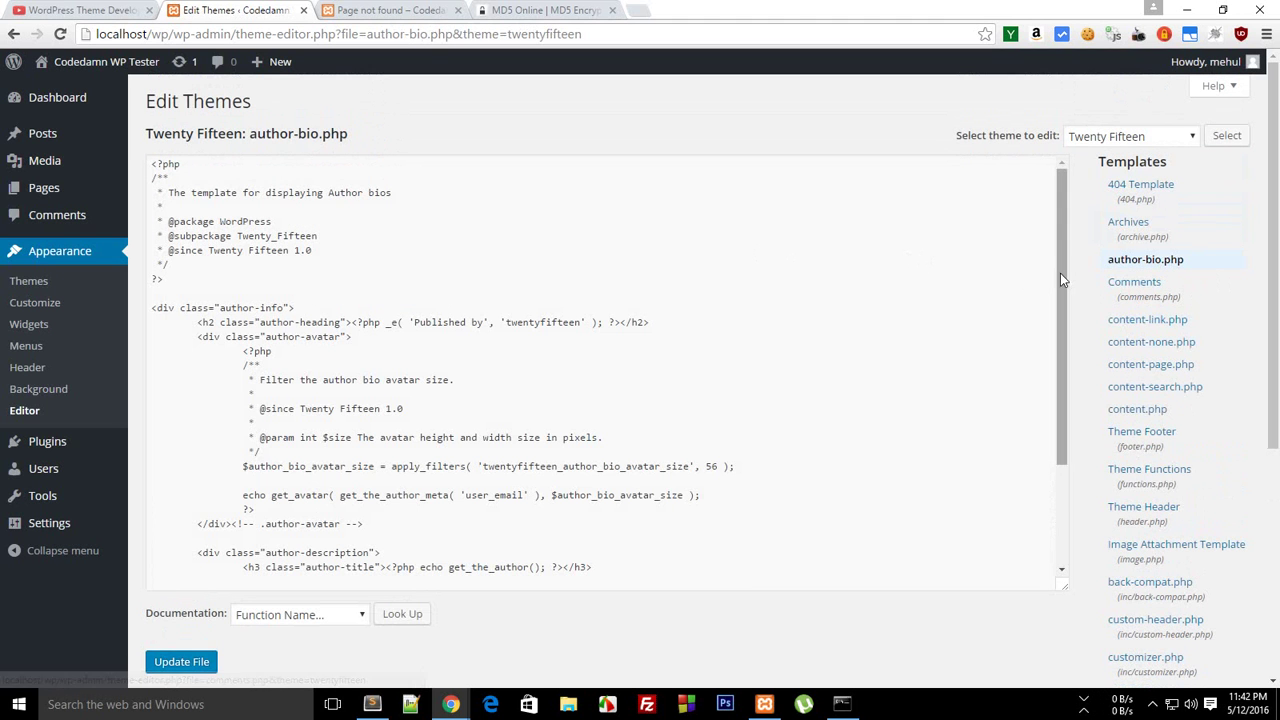
pyautogui.moveTo(1060, 273); pyautogui.dragTo(1066, 430)
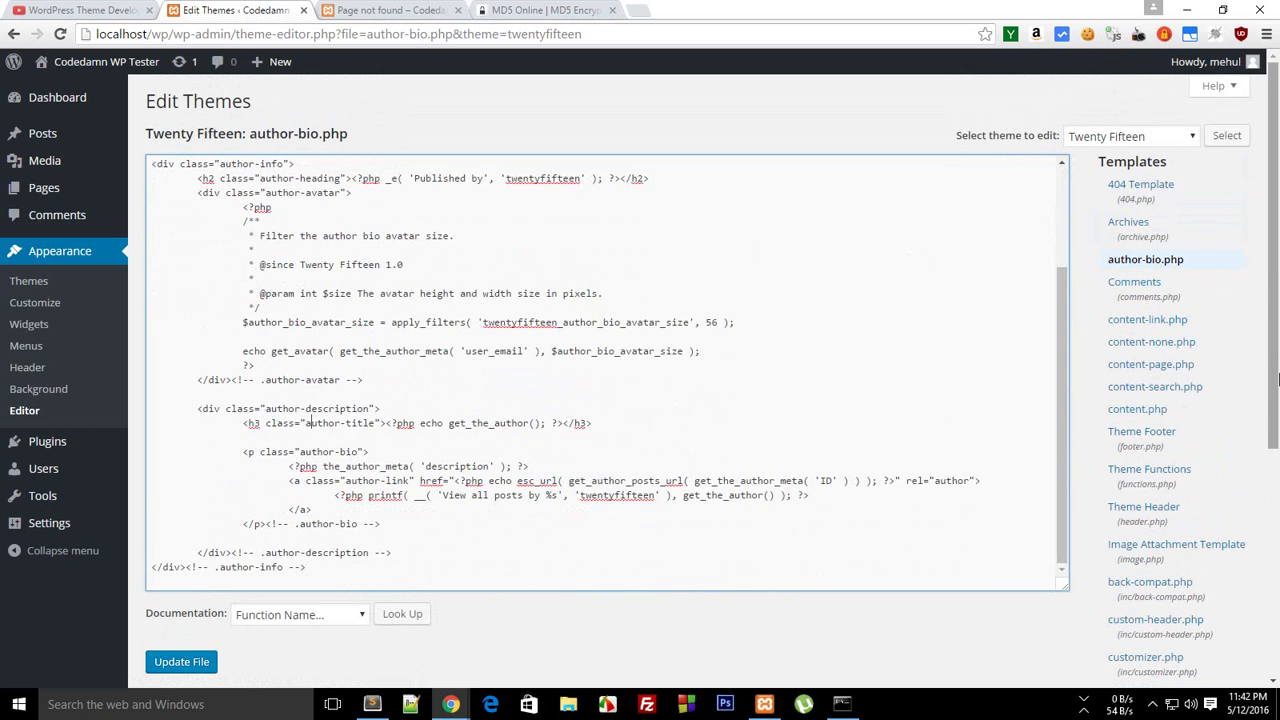
pyautogui.scroll(-1, 1273, 260)
pyautogui.scroll(-1, 1228, 214)
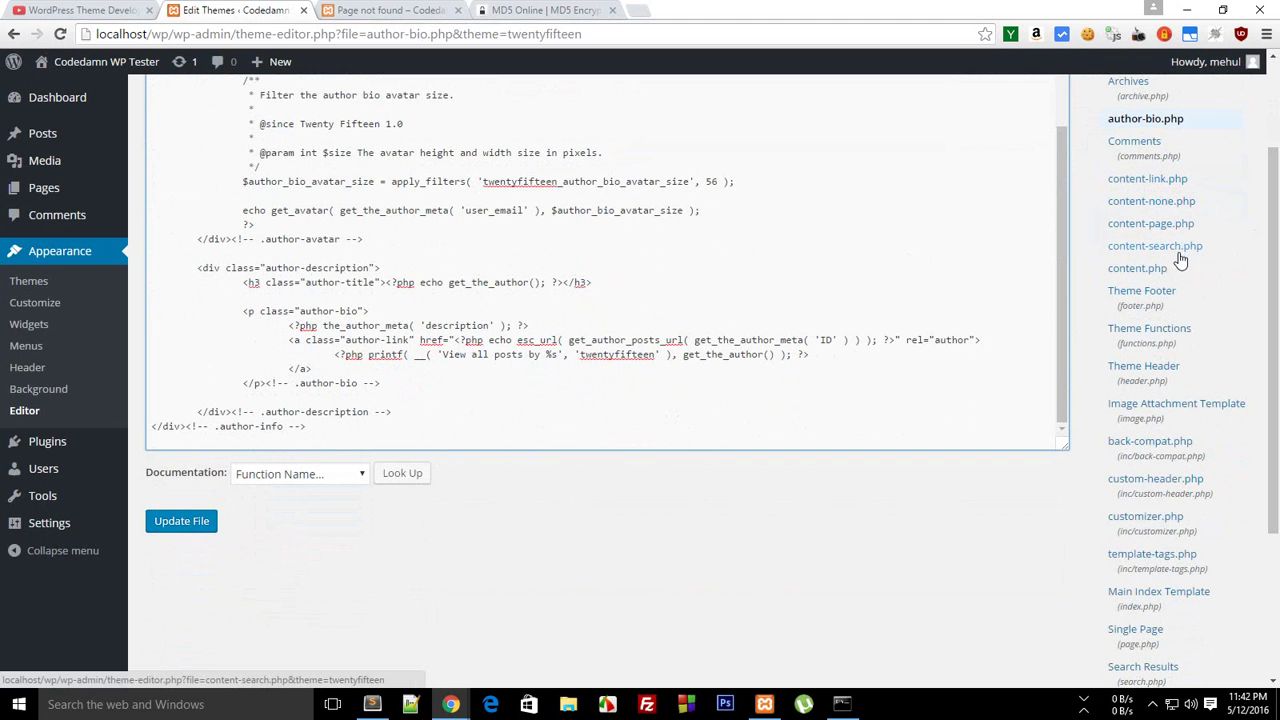
pyautogui.scroll(-2, 1278, 366)
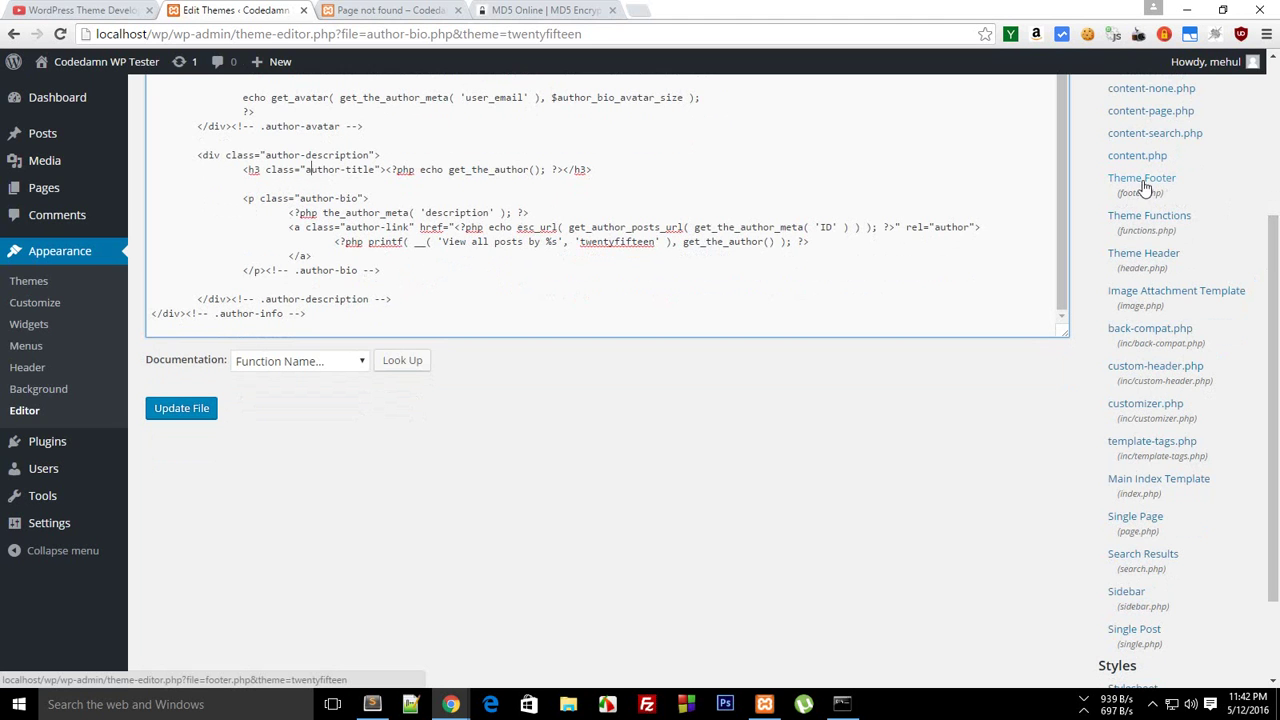
pyautogui.scroll(-1, 1140, 185)
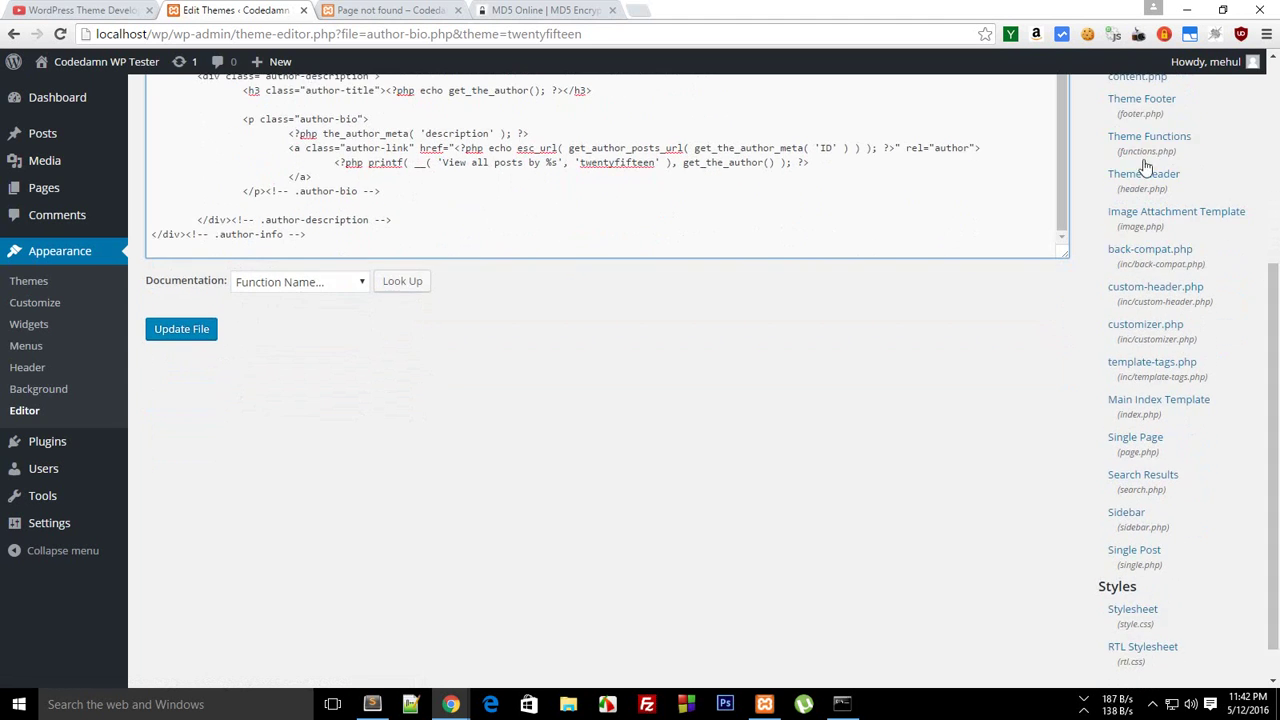
# Open the Image Attachment Template (image.php) and scroll through its code
pyautogui.click(1150, 227)
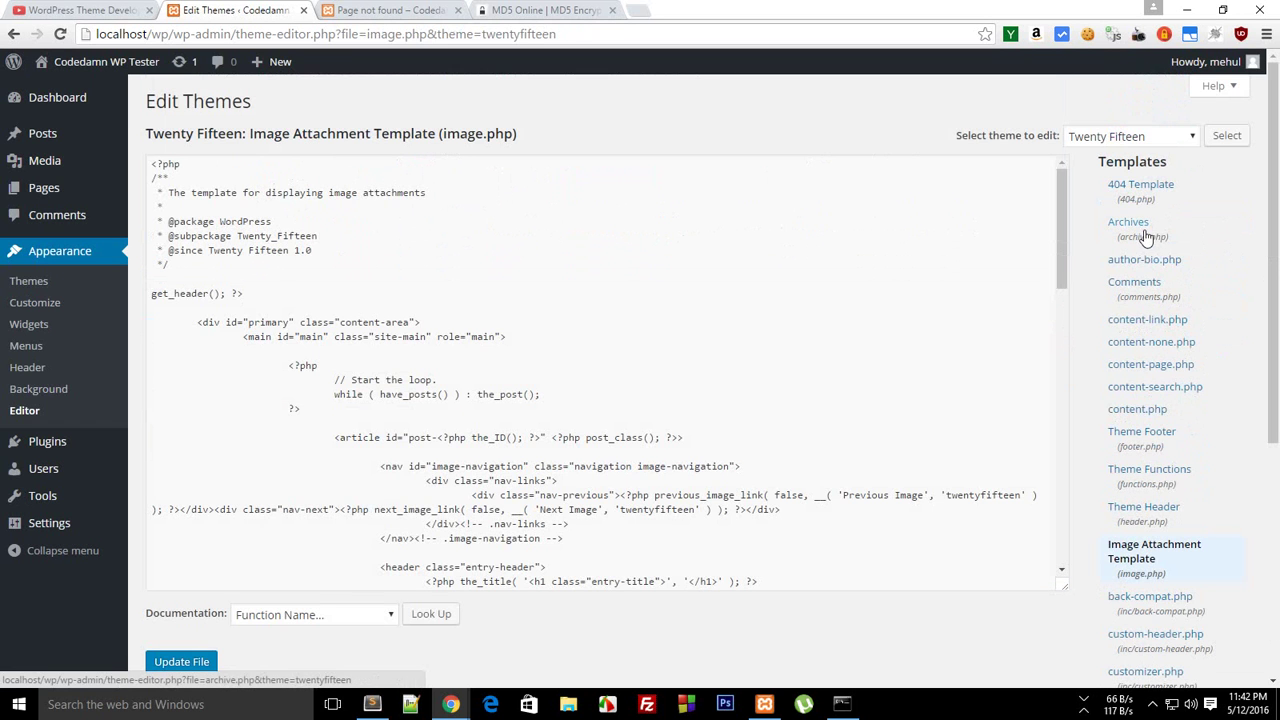
pyautogui.moveTo(1062, 242)
pyautogui.mouseDown()
pyautogui.moveTo(1075, 405)
pyautogui.moveTo(1066, 248)
pyautogui.mouseUp()
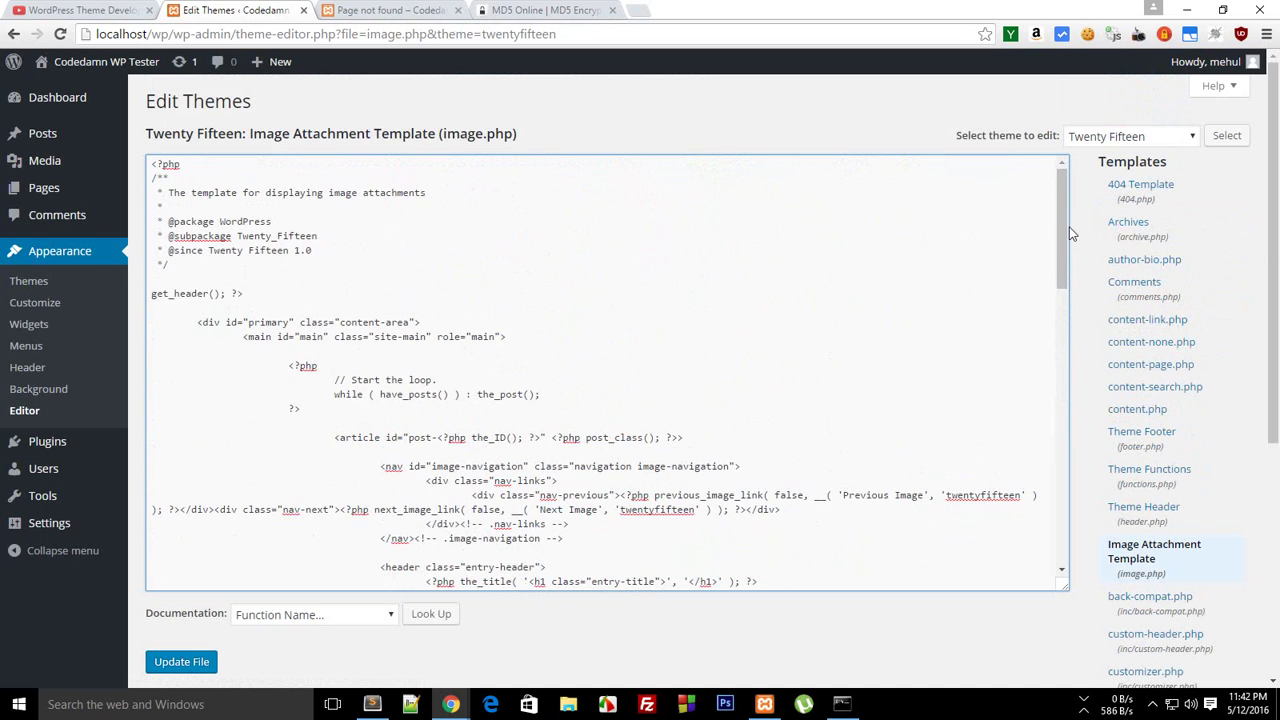
pyautogui.scroll(-3, 1022, 498)
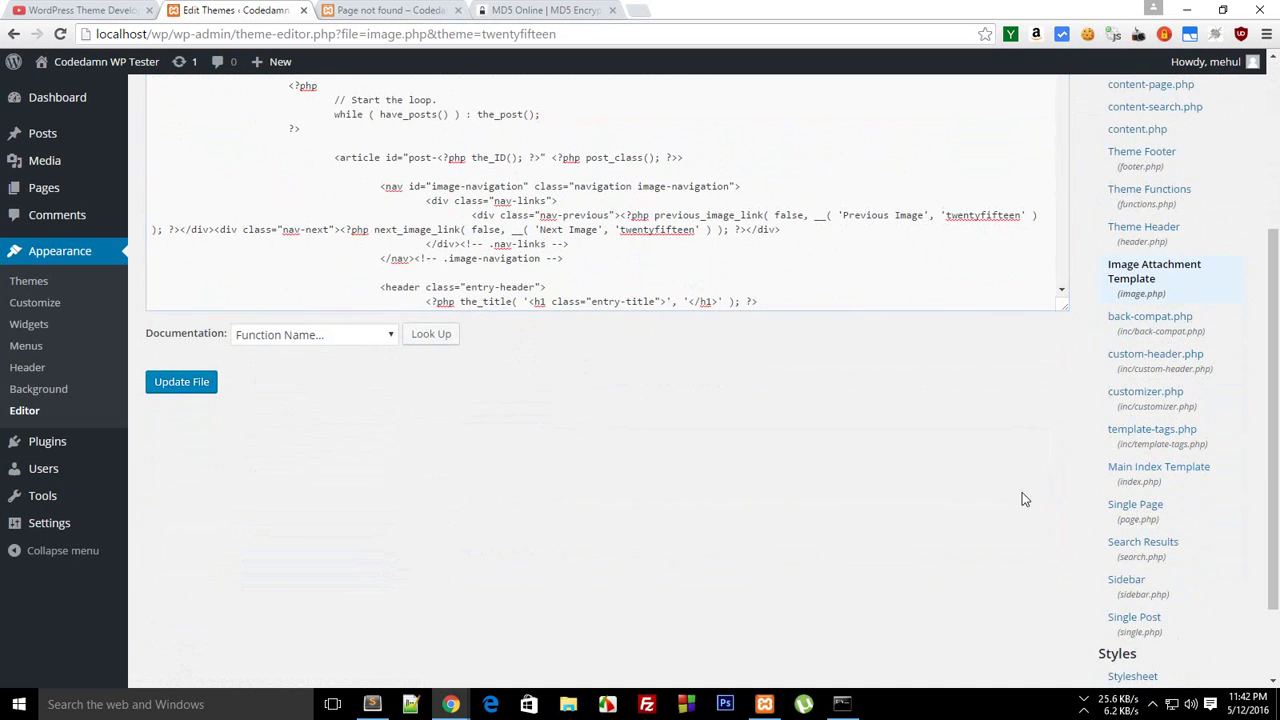
pyautogui.moveTo(1276, 402); pyautogui.dragTo(1277, 468)
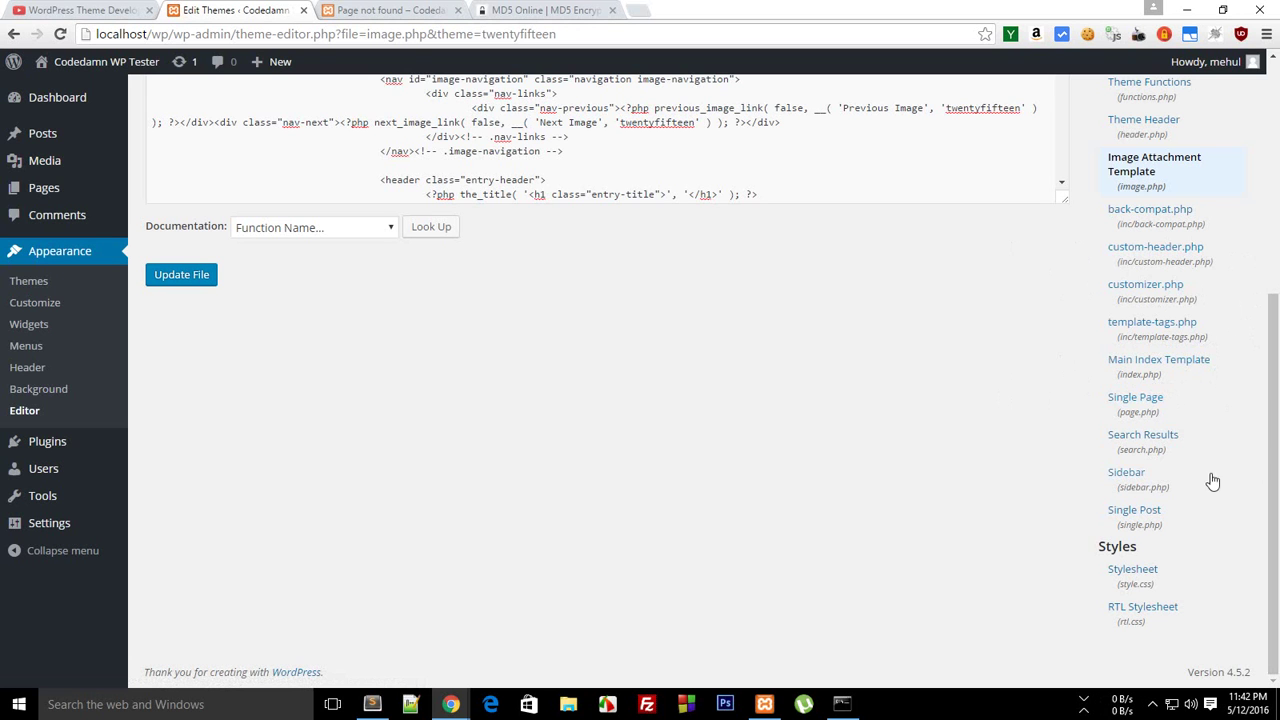
# Open the Single Page template (page.php) and scroll through it, closing a stray add-new-page tab
pyautogui.click(1137, 399)
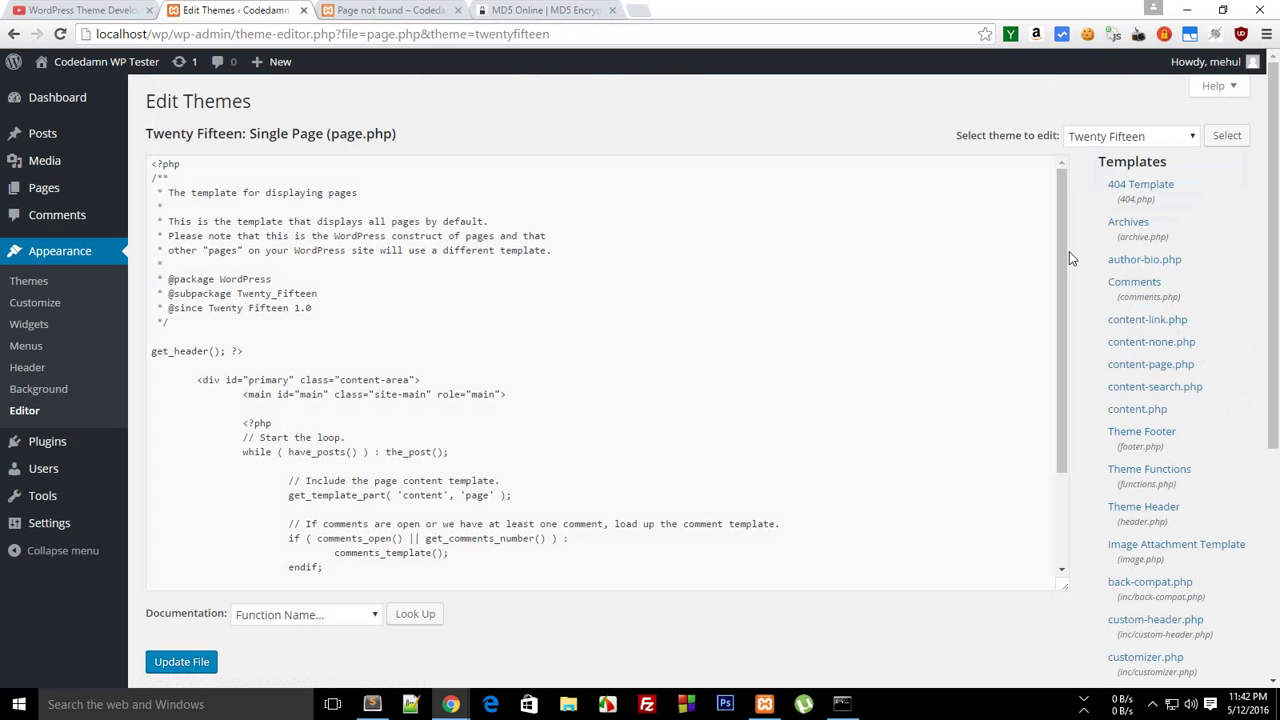
pyautogui.moveTo(1059, 249)
pyautogui.mouseDown()
pyautogui.moveTo(1086, 414)
pyautogui.moveTo(1058, 238)
pyautogui.mouseUp()
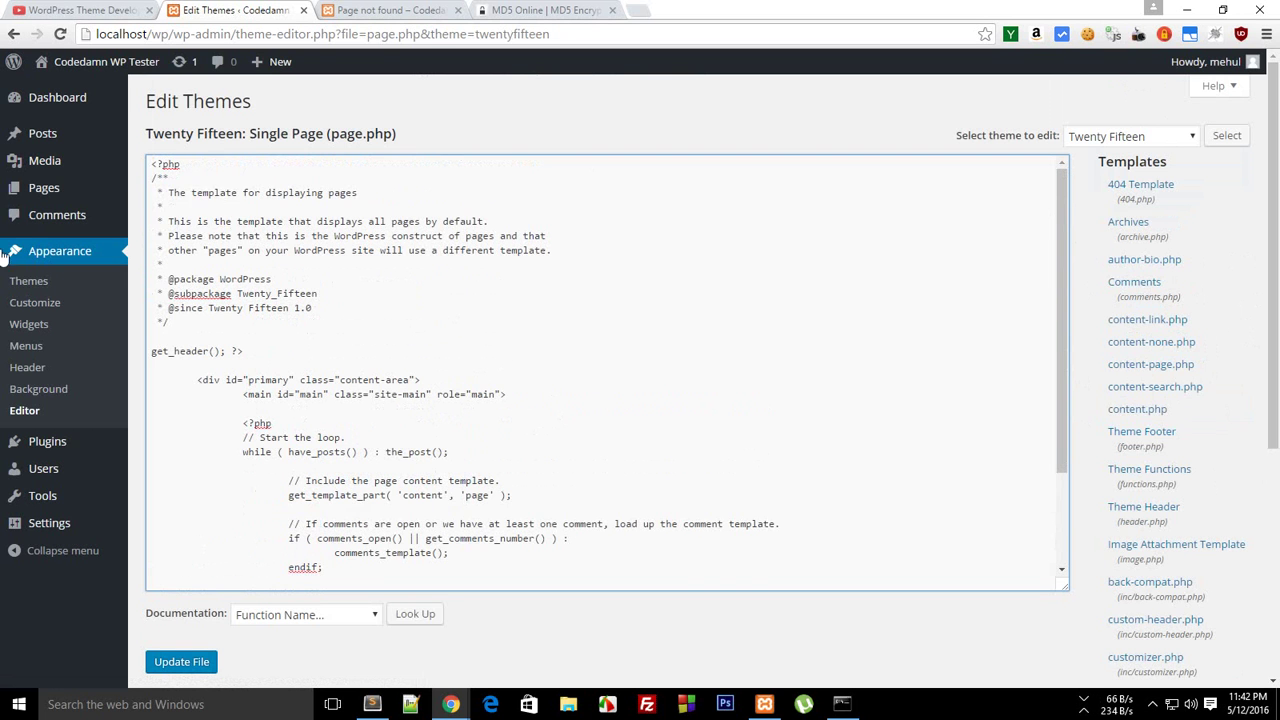
pyautogui.moveTo(50, 188)
pyautogui.middleClick(170, 213)
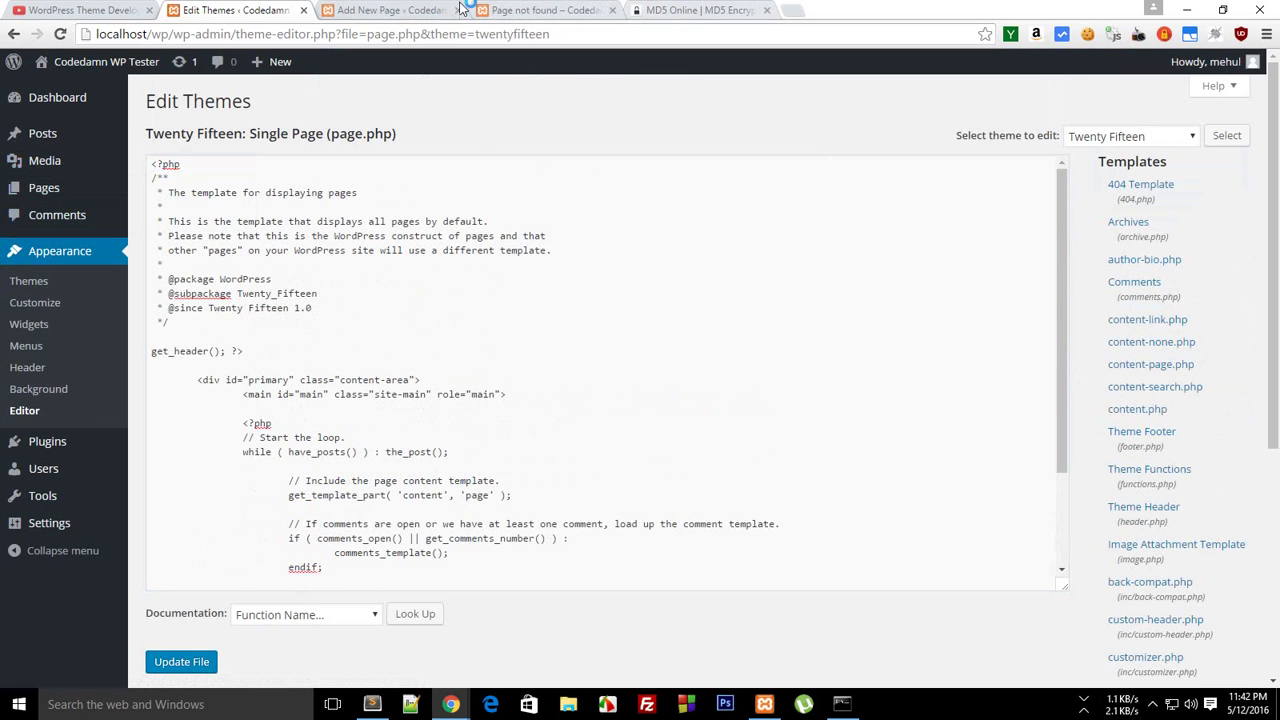
pyautogui.middleClick(432, 22)
pyautogui.scroll(-3, 1276, 325)
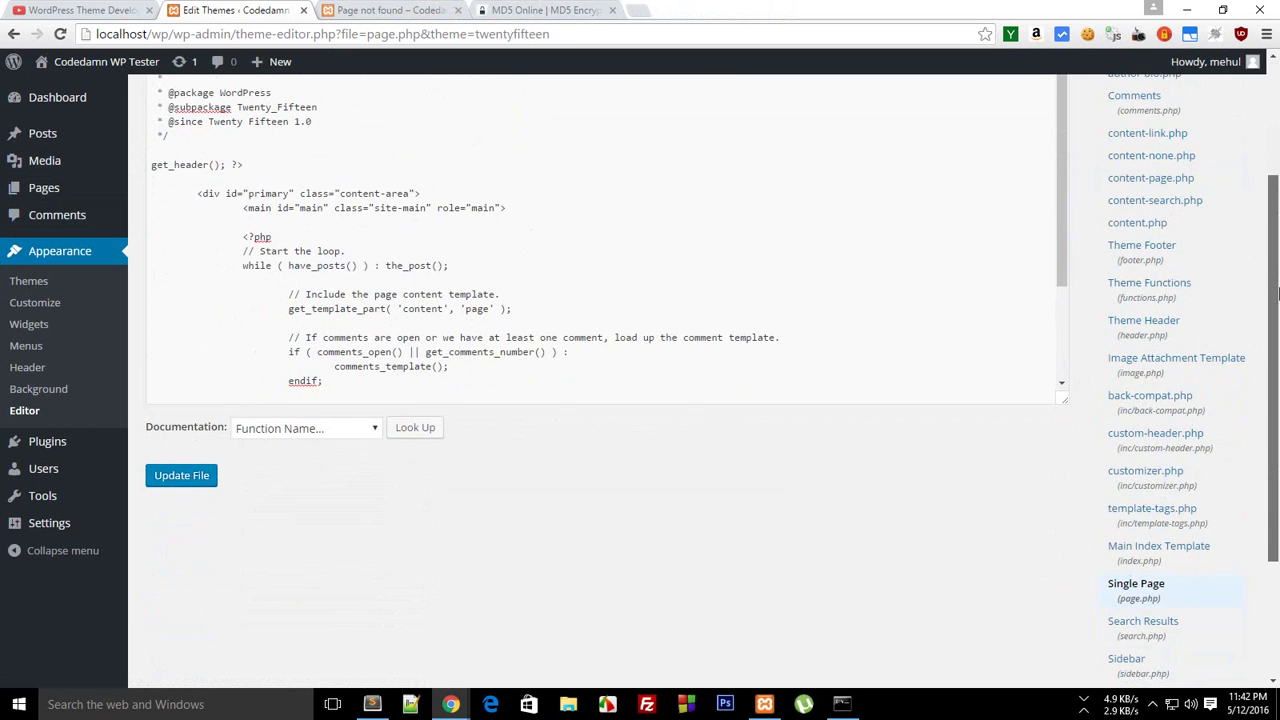
pyautogui.moveTo(1276, 325); pyautogui.dragTo(1277, 425)
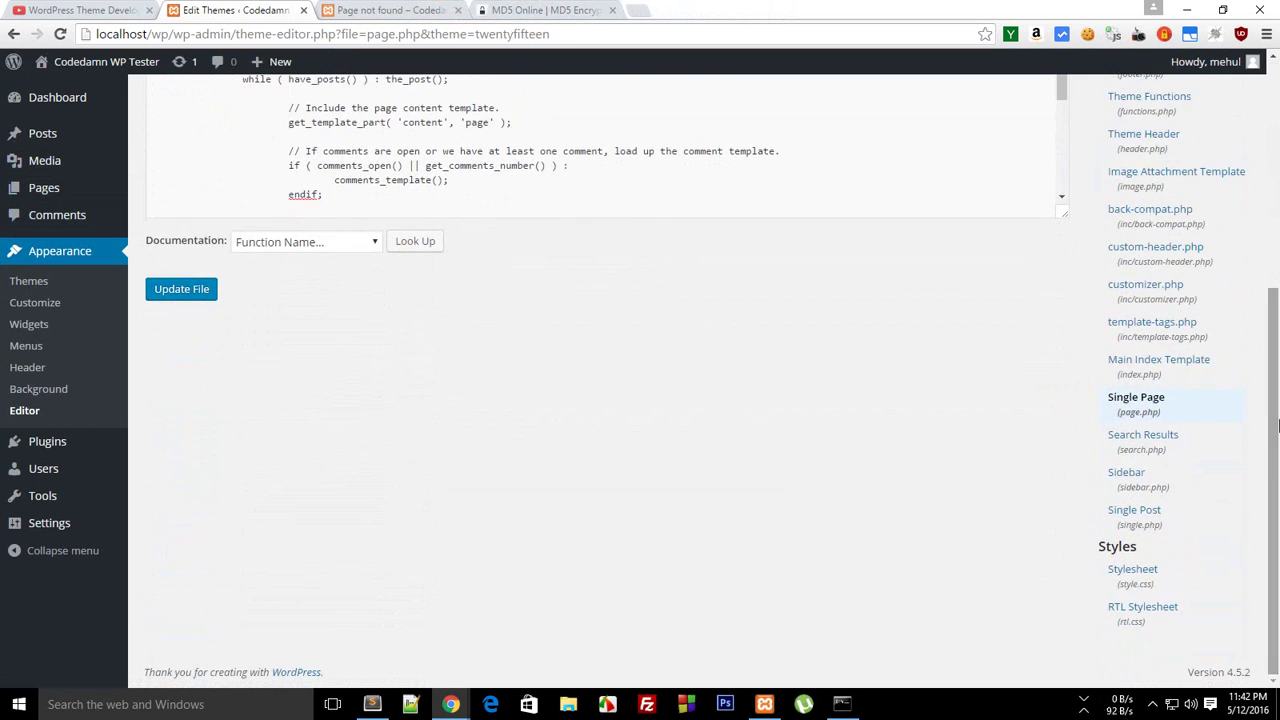
# Open search.php and compare it with a live site search for dfgdfg
pyautogui.click(1183, 453)
pyautogui.click(381, 8)
pyautogui.click(244, 290)
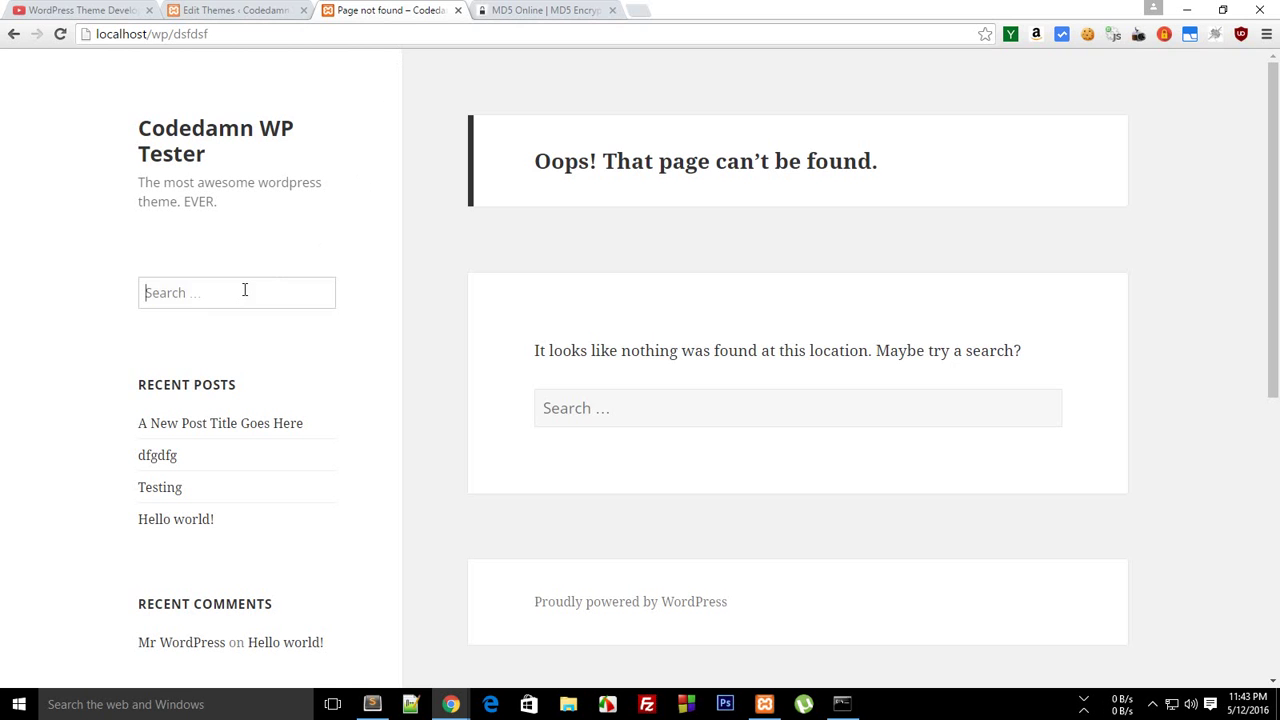
pyautogui.write('dfgdfg')
pyautogui.press('Return')
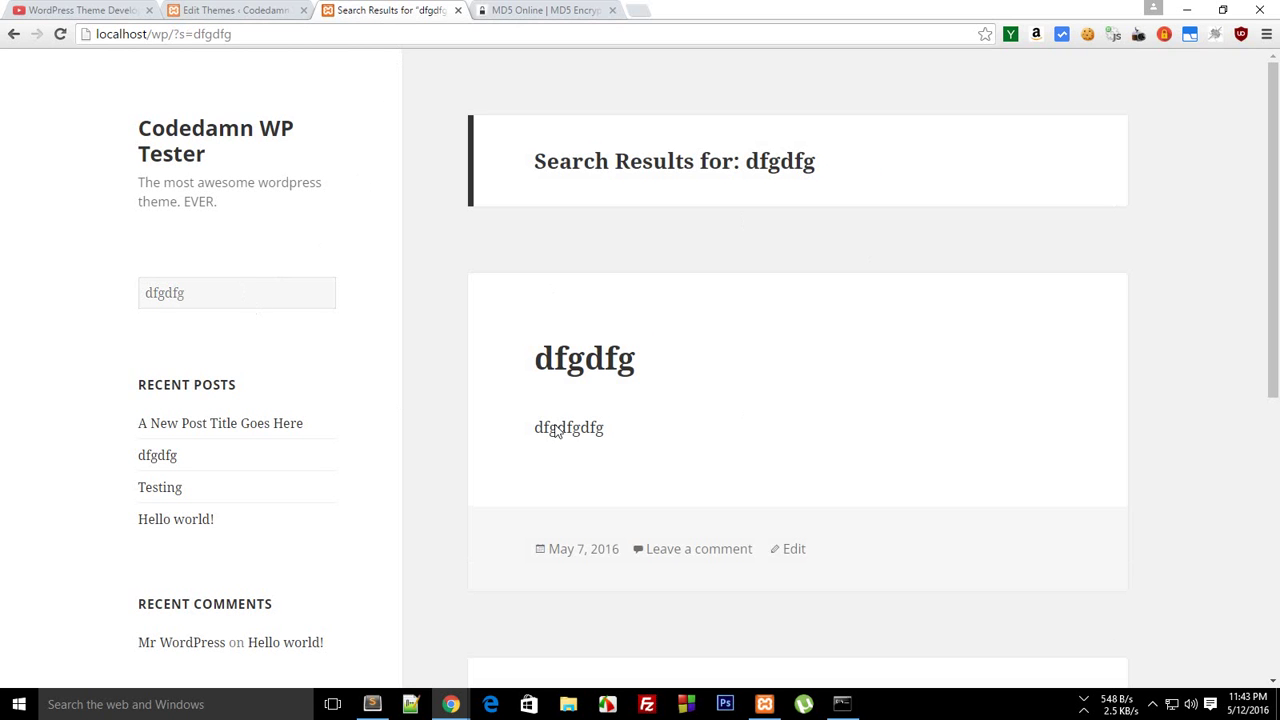
pyautogui.click(210, 8)
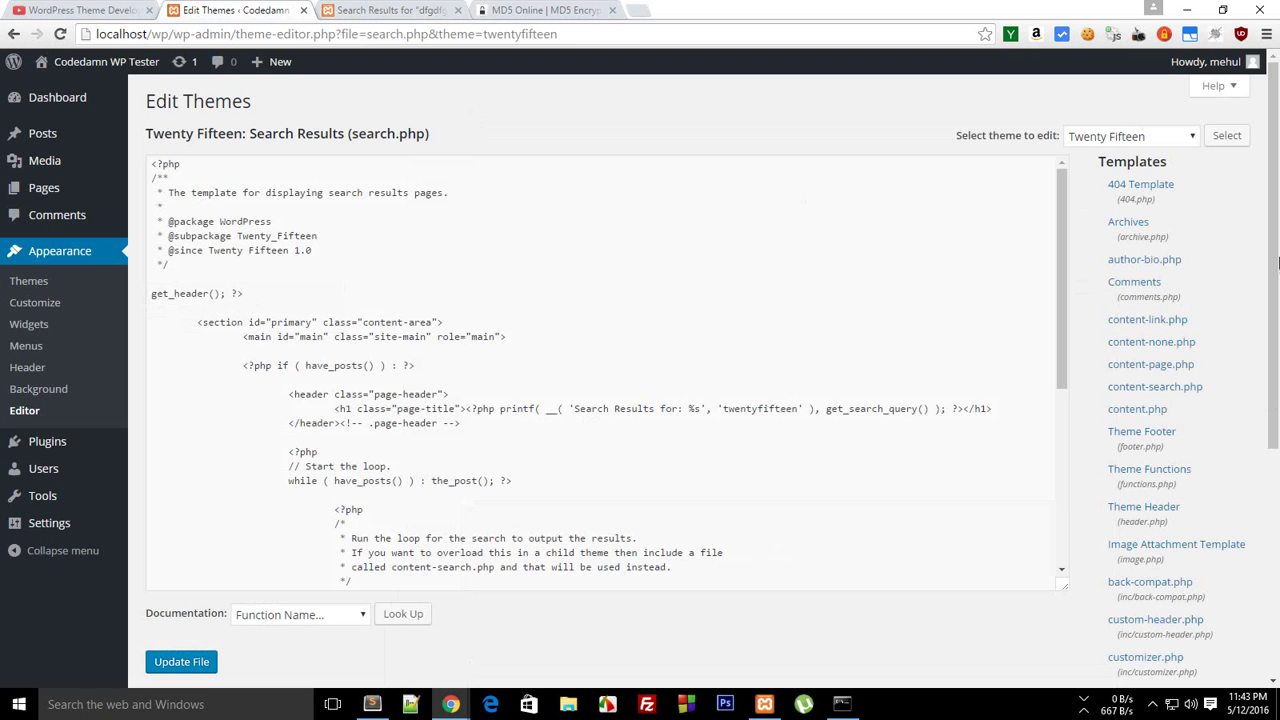
pyautogui.scroll(-4, 1148, 500)
# Open the Sidebar template (sidebar.php), checking the live search results tab alongside
pyautogui.click(1127, 473)
pyautogui.hotkey('ctrl', 'Tab')
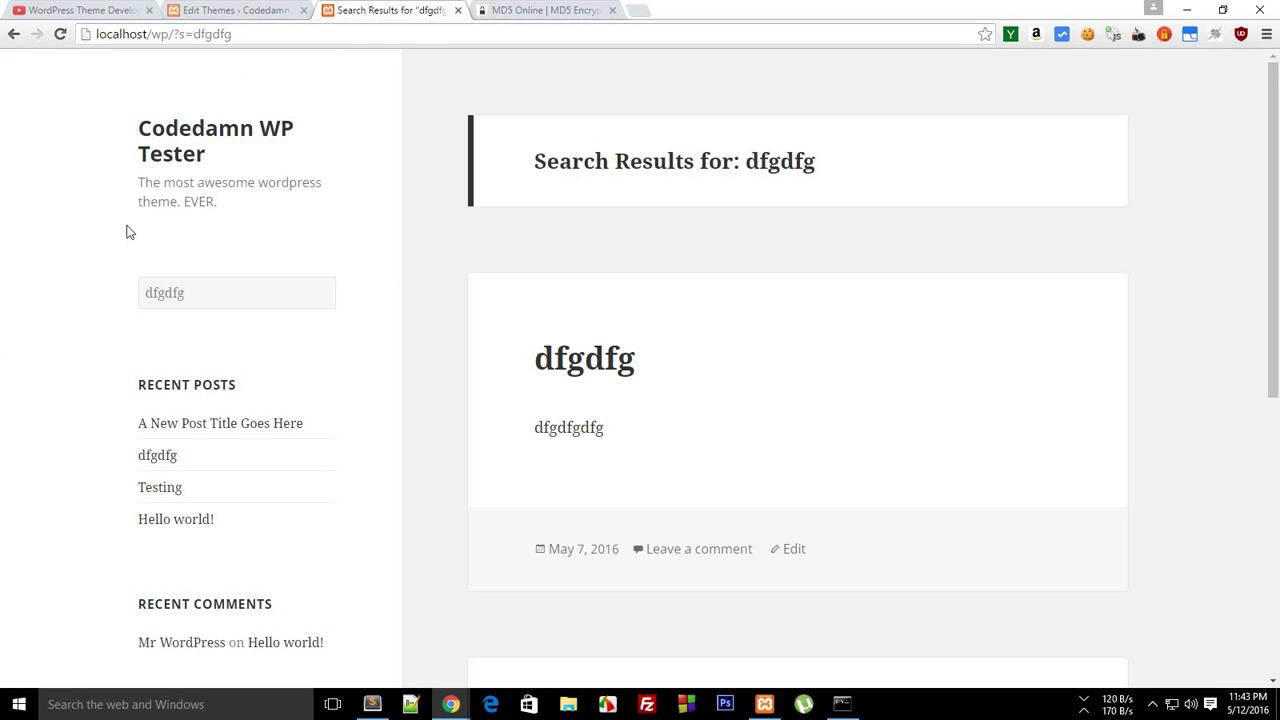
pyautogui.click(190, 8)
pyautogui.scroll(-4, 1167, 545)
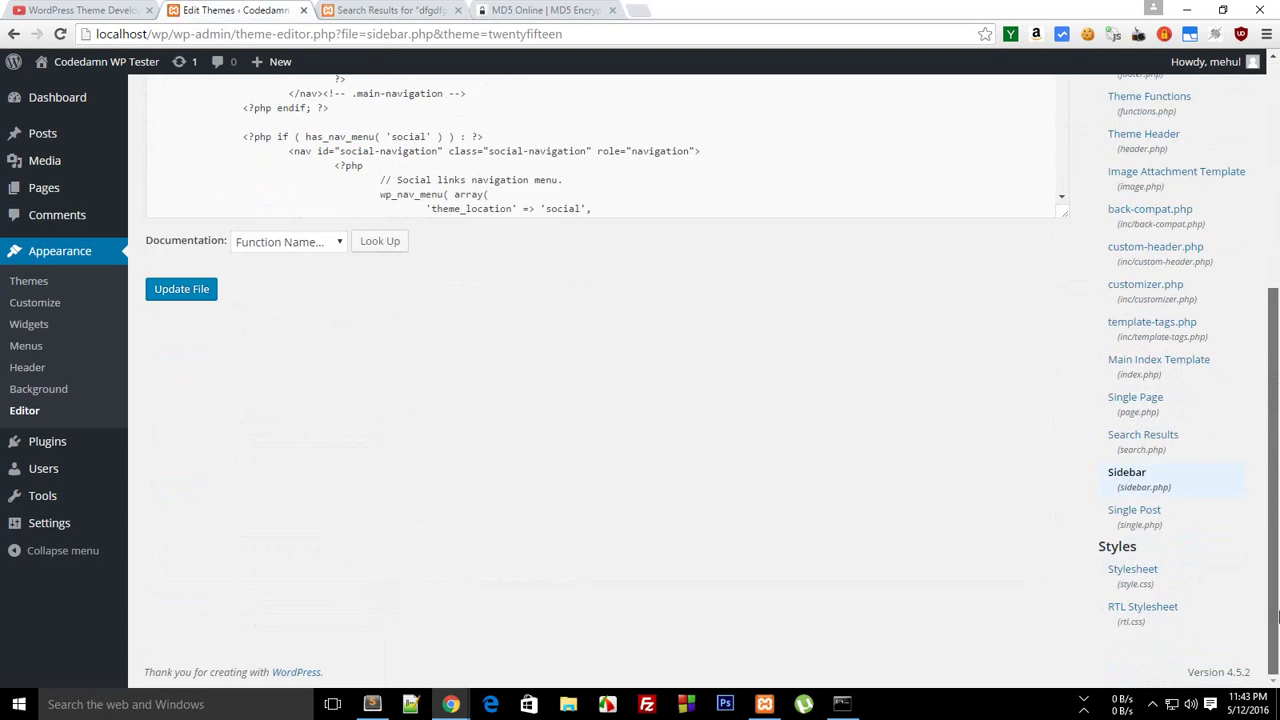
# Open single.php and compare it with the live post 'A New Post Title Goes Here'
pyautogui.click(1146, 522)
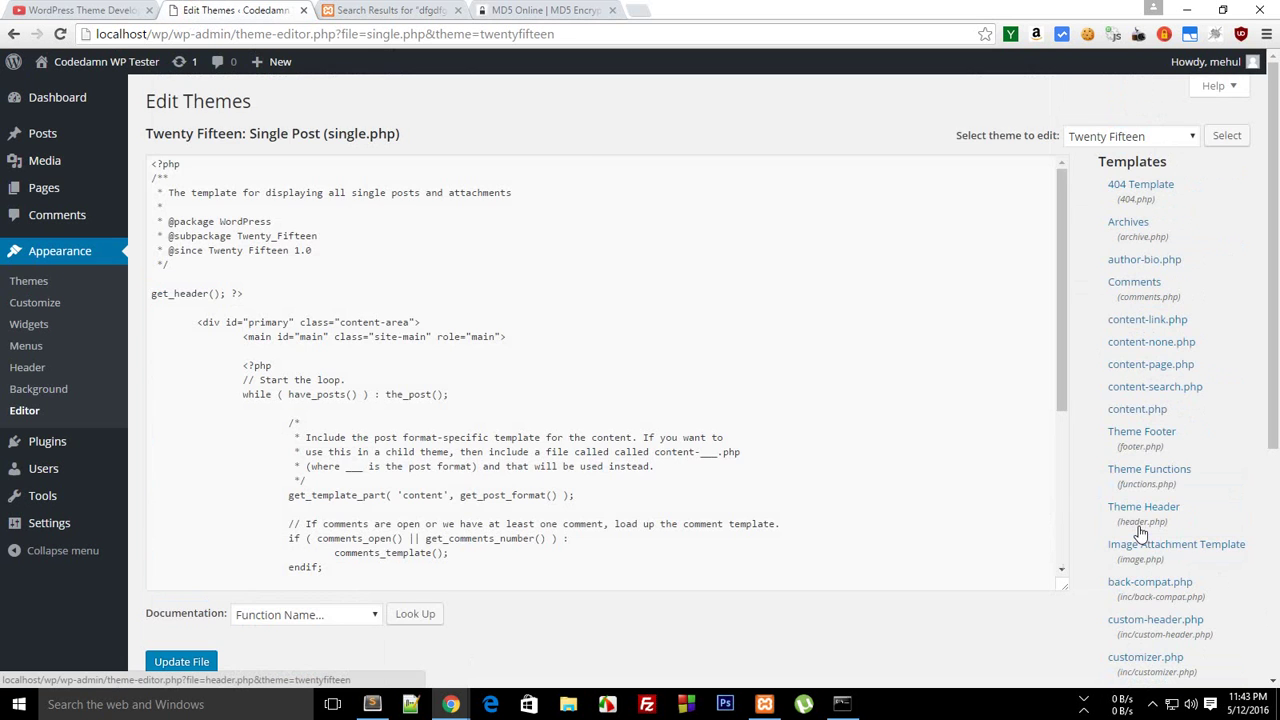
pyautogui.click(388, 10)
pyautogui.click(266, 143)
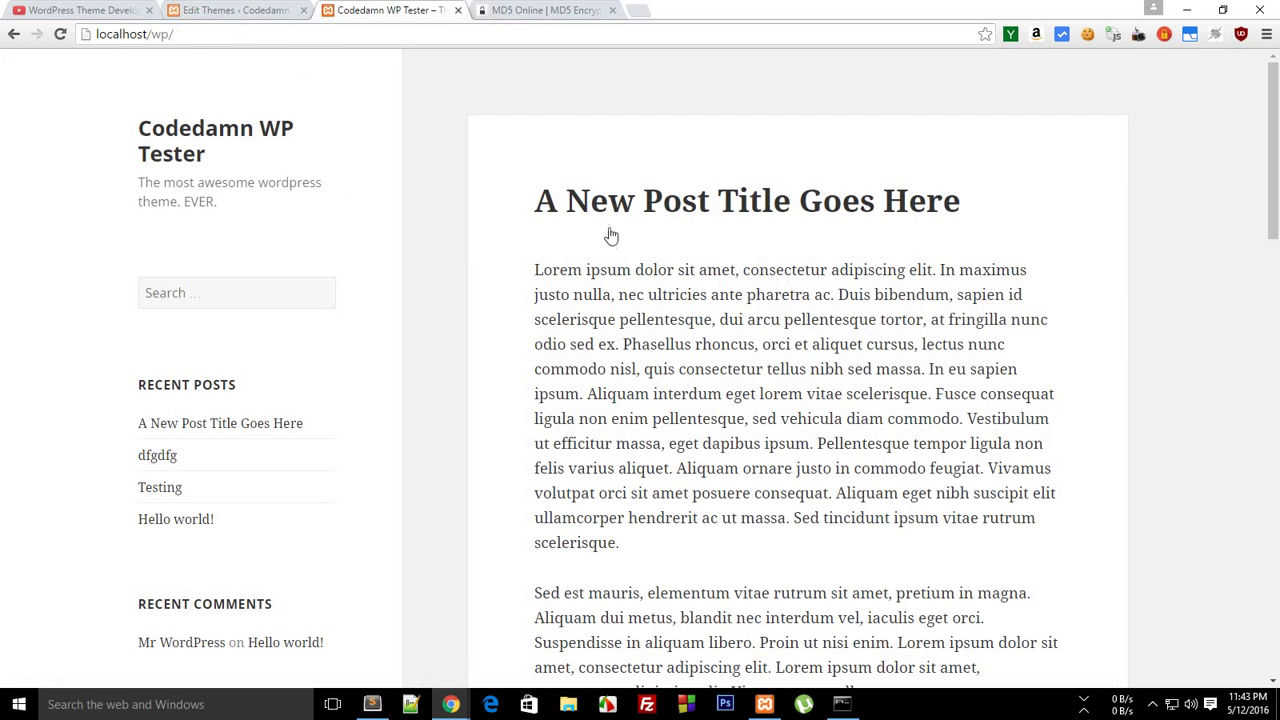
pyautogui.click(586, 206)
pyautogui.scroll(-10, 1000, 300)
pyautogui.scroll(10, 1245, 82)
# Review the theme Stylesheet (style.css), then select localhost/wp/ in the live post's address
pyautogui.click(175, 9)
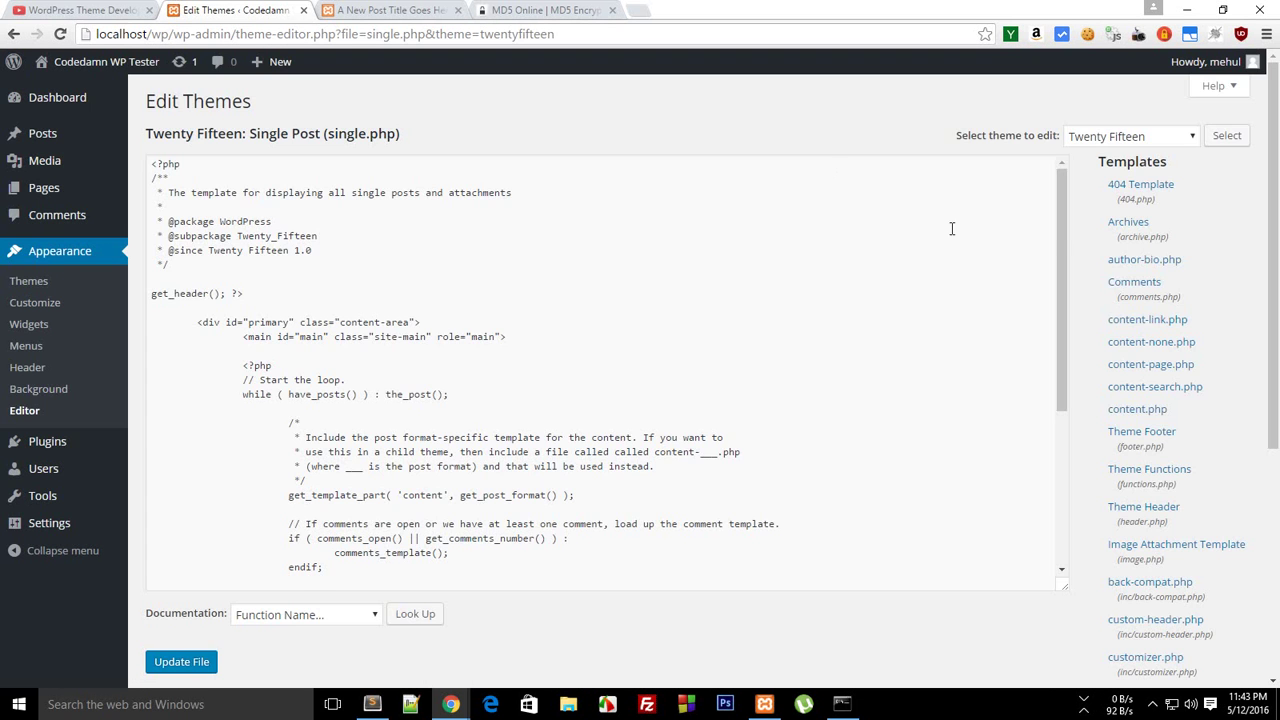
pyautogui.scroll(-5, 1171, 566)
pyautogui.click(1133, 570)
pyautogui.moveTo(1062, 175)
pyautogui.mouseDown()
pyautogui.moveTo(1060, 451)
pyautogui.moveTo(1060, 215)
pyautogui.moveTo(1046, 178)
pyautogui.mouseUp()
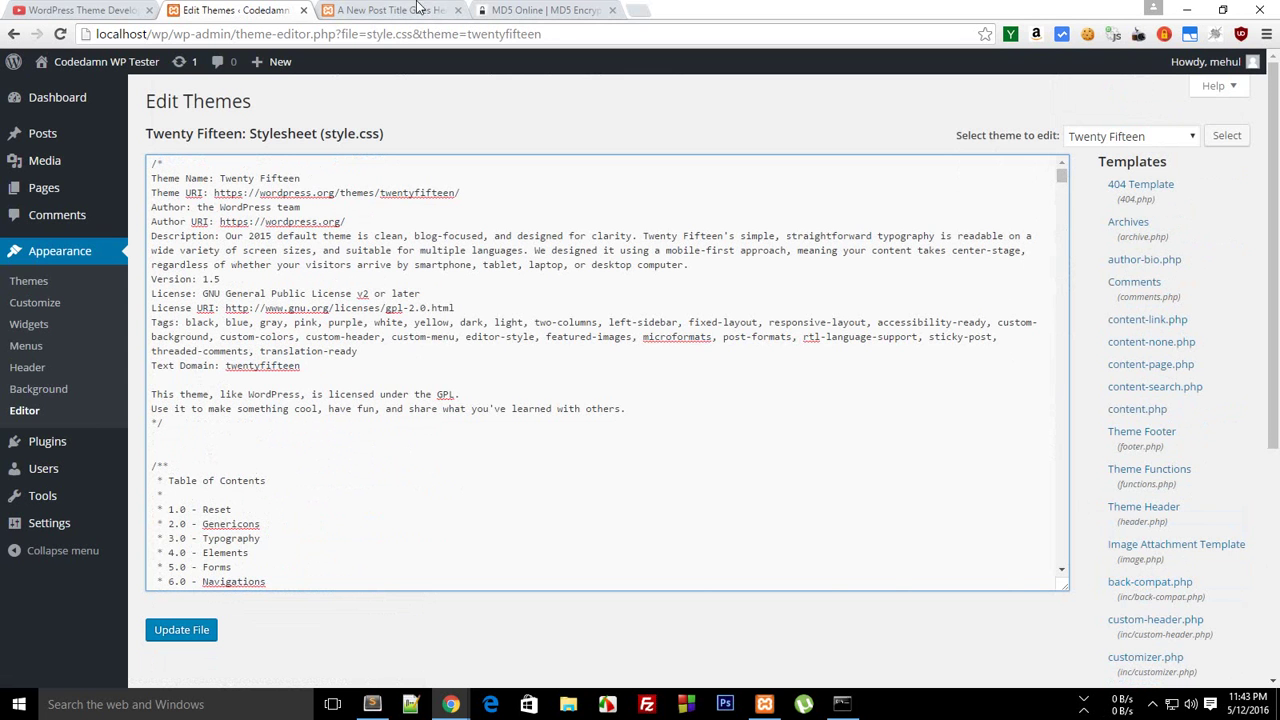
pyautogui.click(408, 9)
pyautogui.click(140, 36)
pyautogui.moveTo(174, 36); pyautogui.dragTo(86, 36)
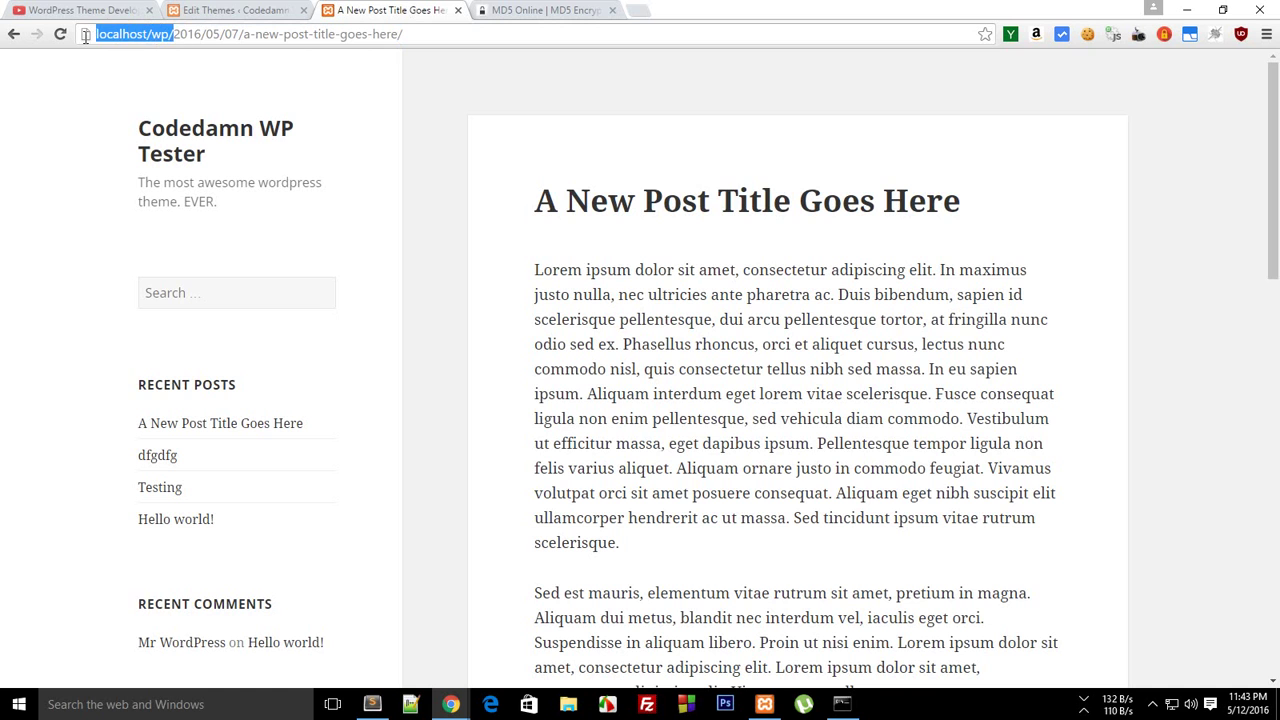